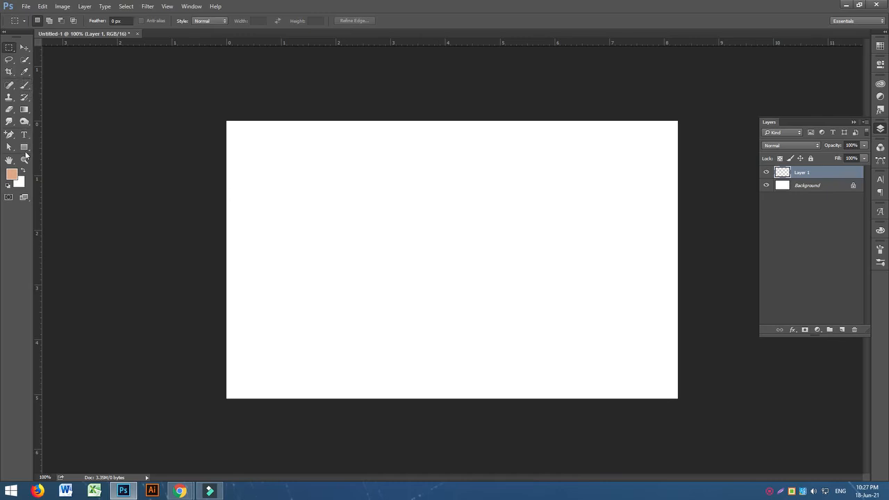
Draw a gradient-filled circle about 307 px across with the Ellipse tool and move it near the canvas centre.
click(25, 150)
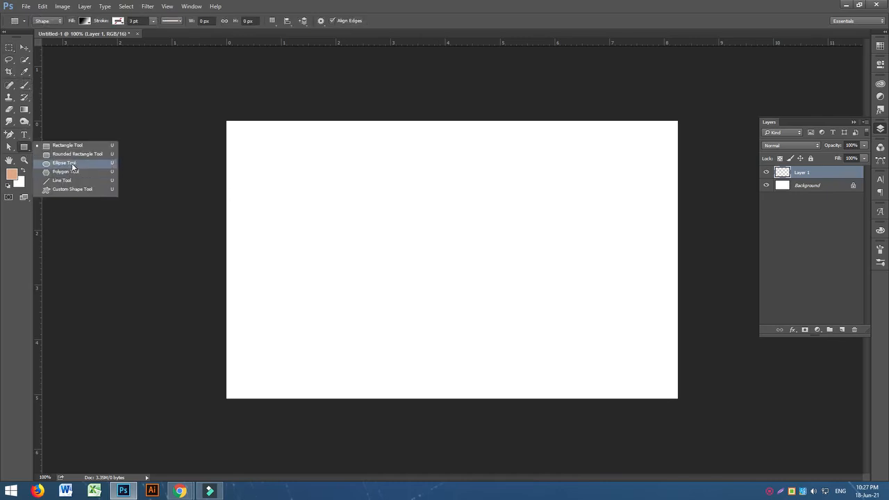
click(72, 162)
drag(379, 201, 581, 337)
click(23, 47)
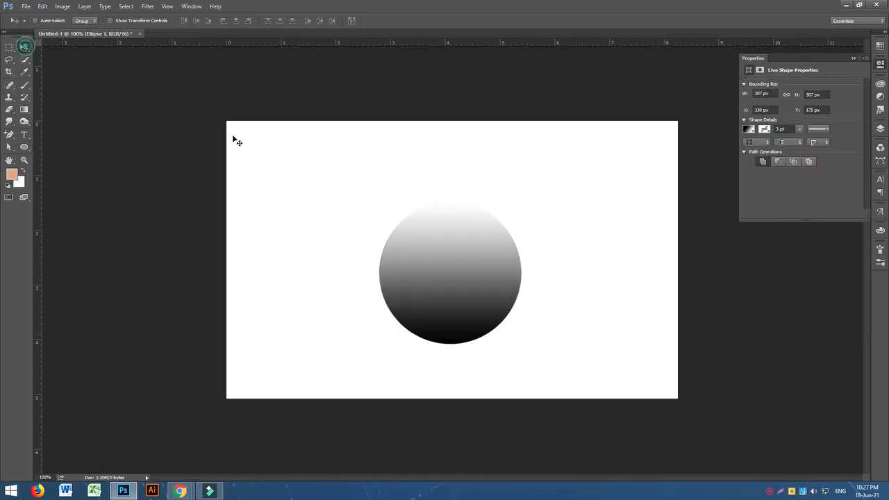
mouse_move(458, 270)
mouse_down()
mouse_move(452, 254)
mouse_move(445, 266)
mouse_up()
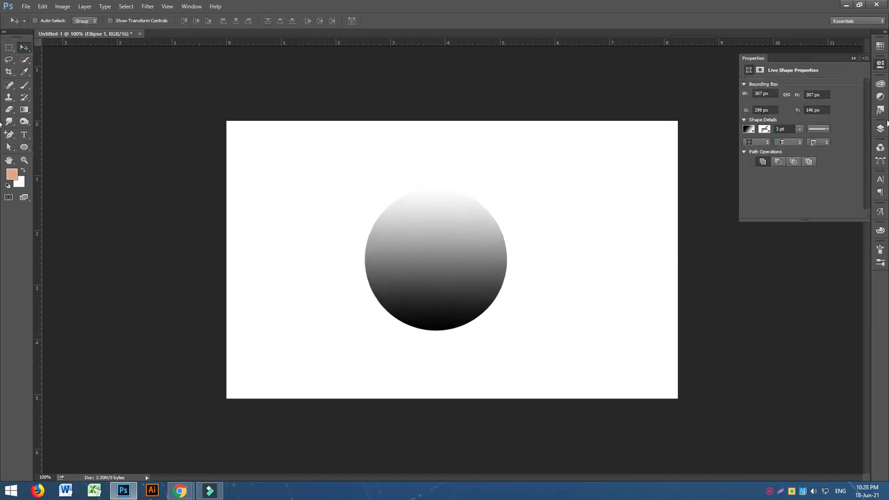
Add a layer mask to the circle's shape layer.
click(880, 129)
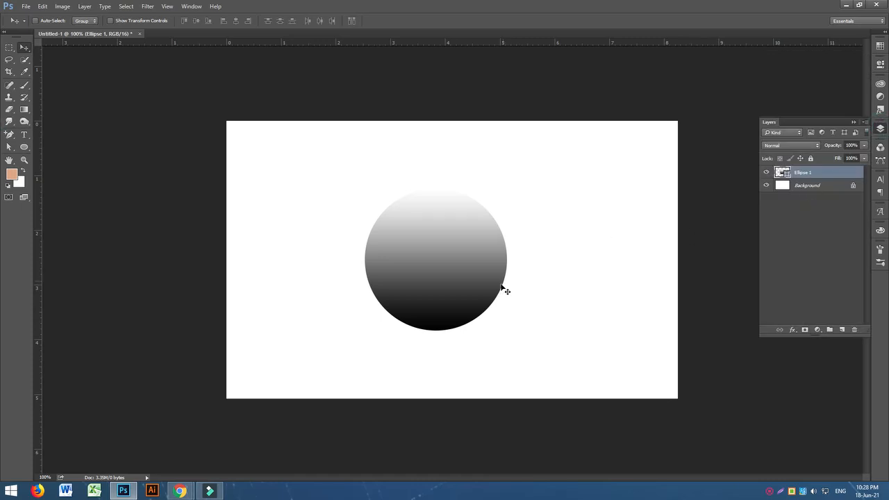
key(ctrl+plus)
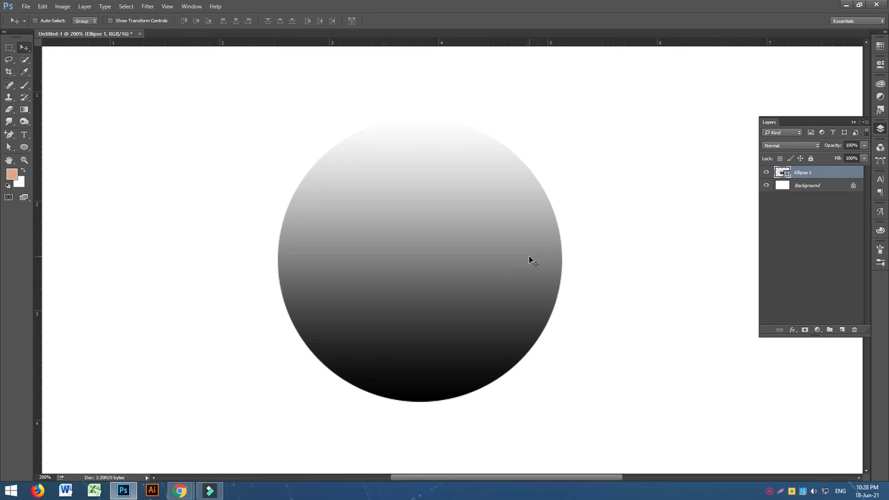
click(805, 330)
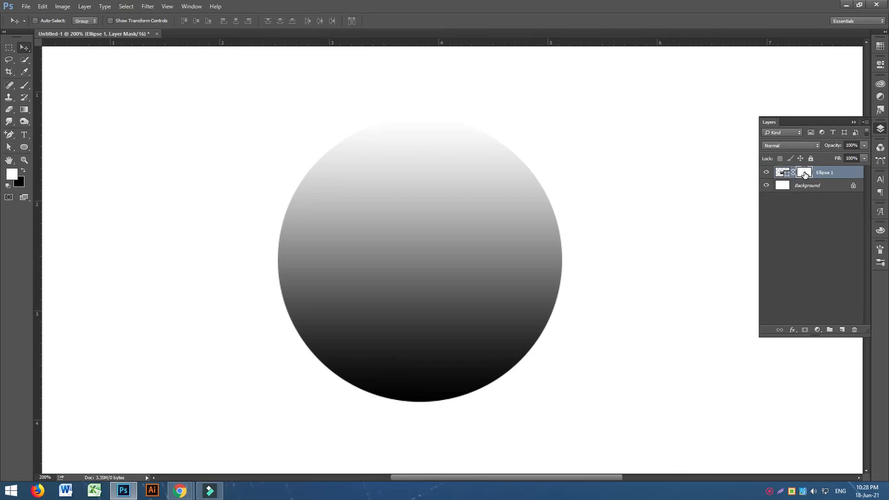
drag(805, 174, 800, 325)
Add a Solid Color fill layer above the circle layer using color #dea887.
click(818, 331)
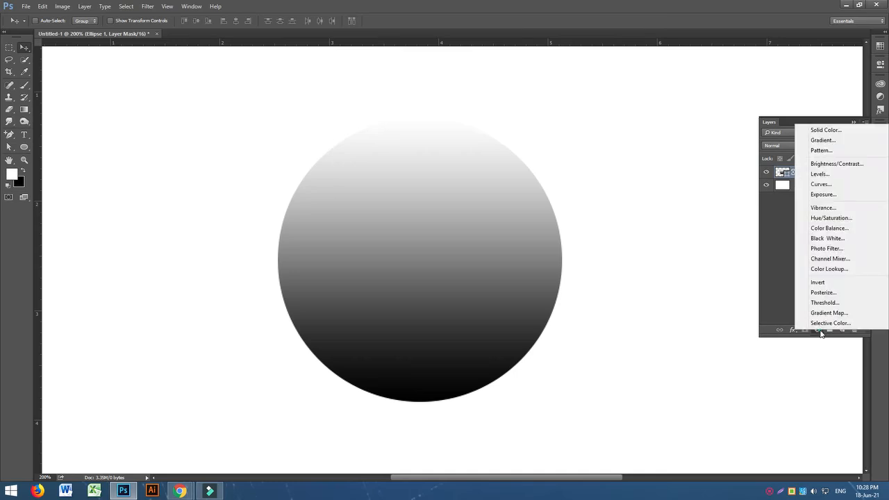
click(832, 130)
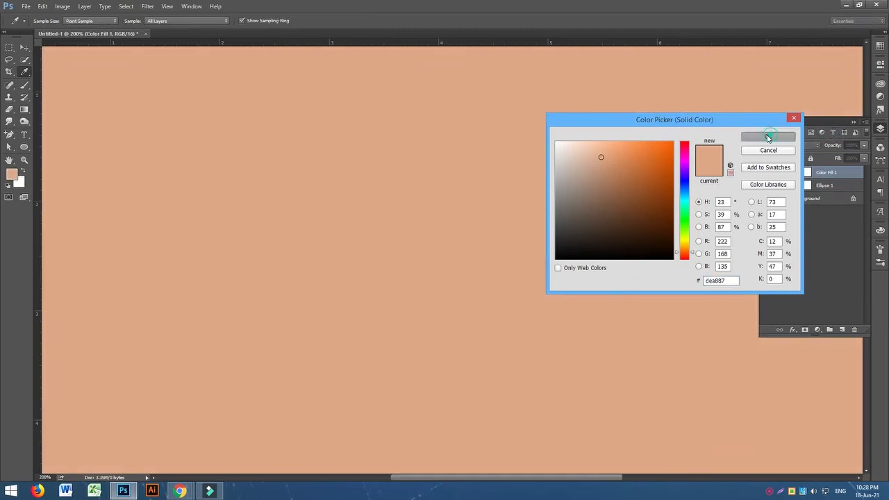
click(768, 135)
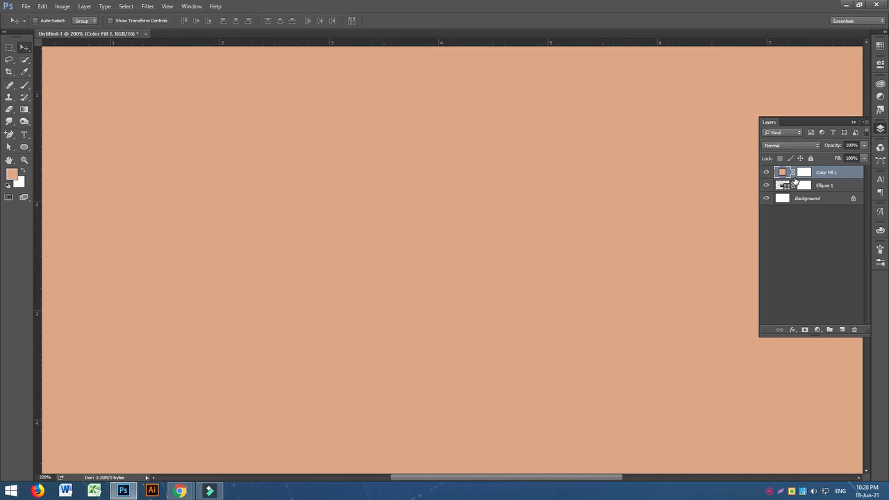
key(ctrl+minus)
key(ctrl+minus)
key(ctrl+plus)
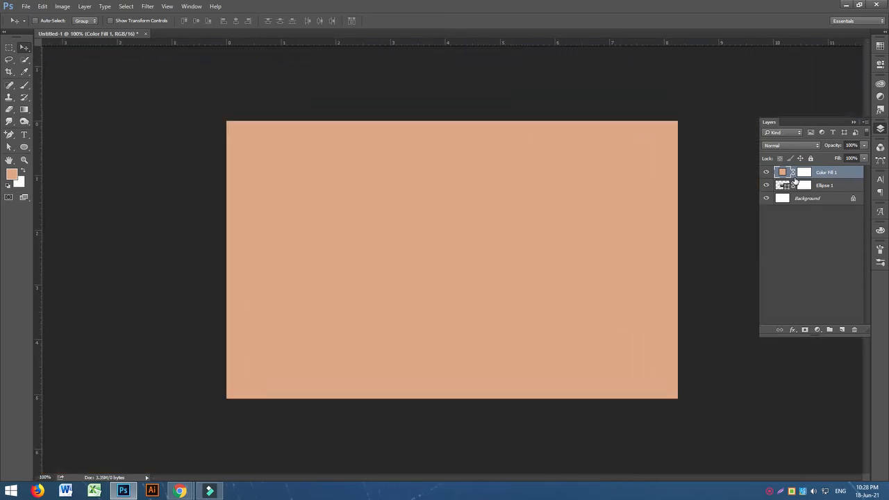
key(ctrl+plus)
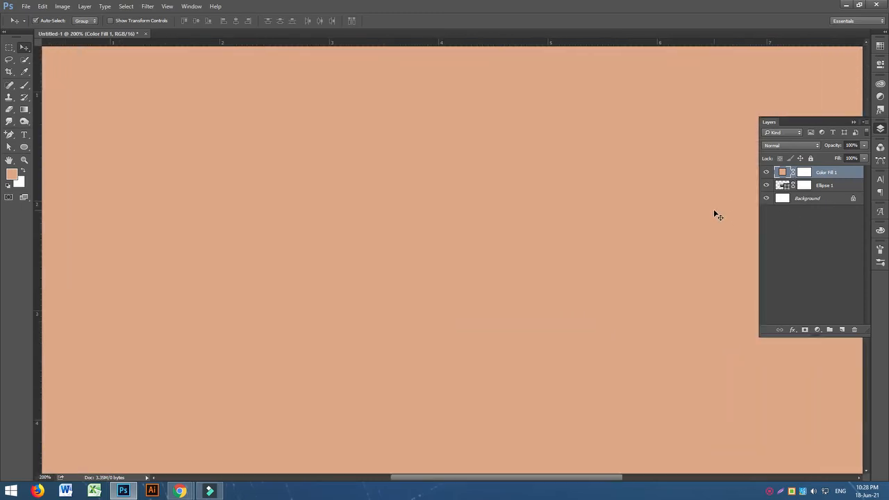
key(ctrl+minus)
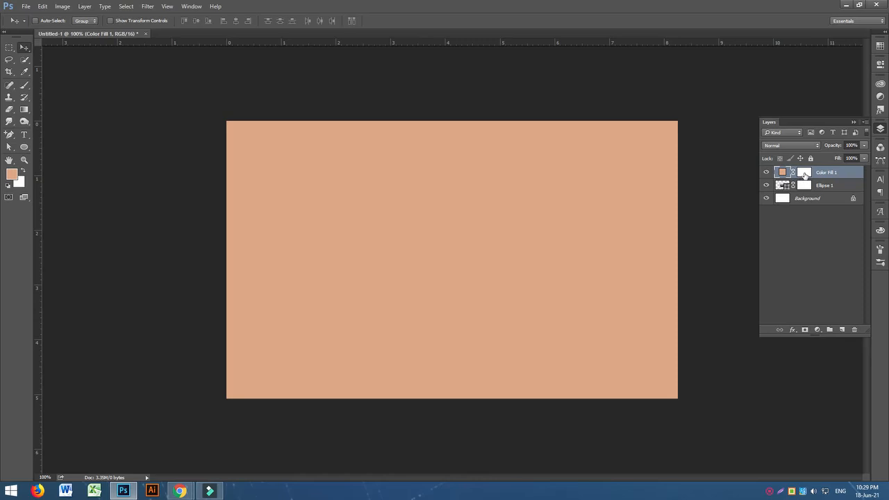
Switch between the fill and the layer mask of the color fill layer, leaving the mask targeted.
click(805, 174)
click(781, 172)
click(803, 173)
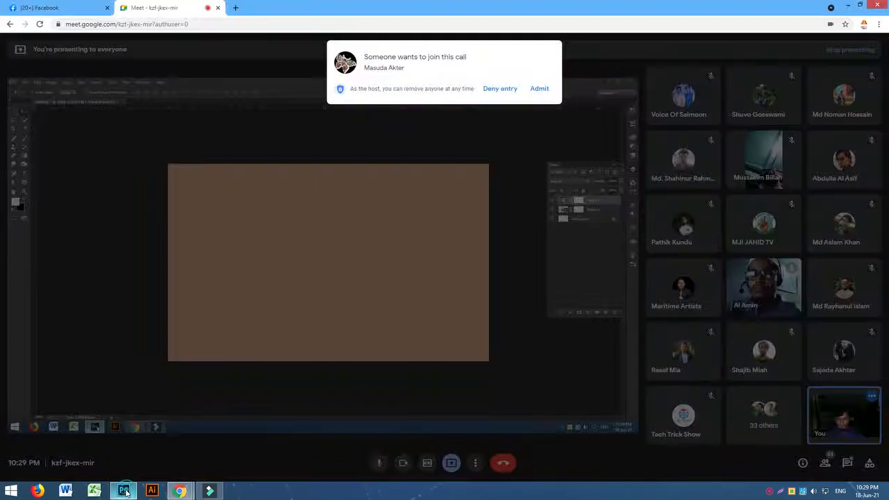
Switch to the Google Meet call, admit all waiting participants, and return to Photoshop.
click(124, 492)
click(124, 491)
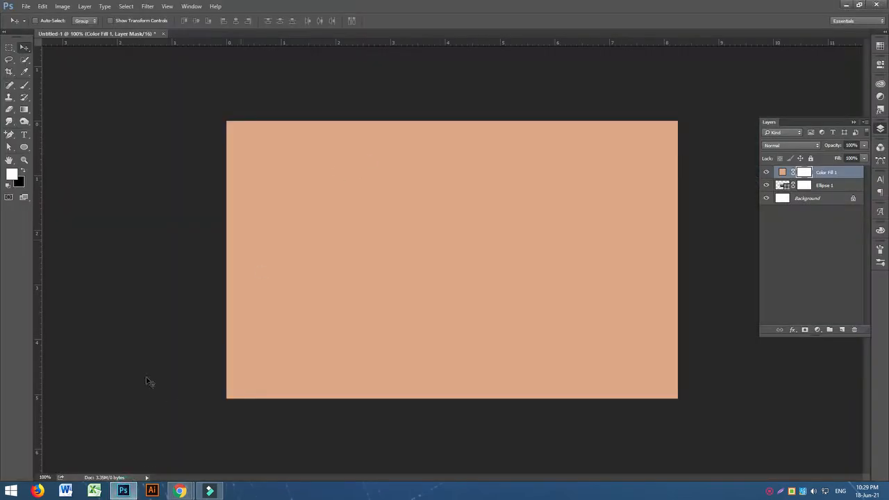
click(121, 490)
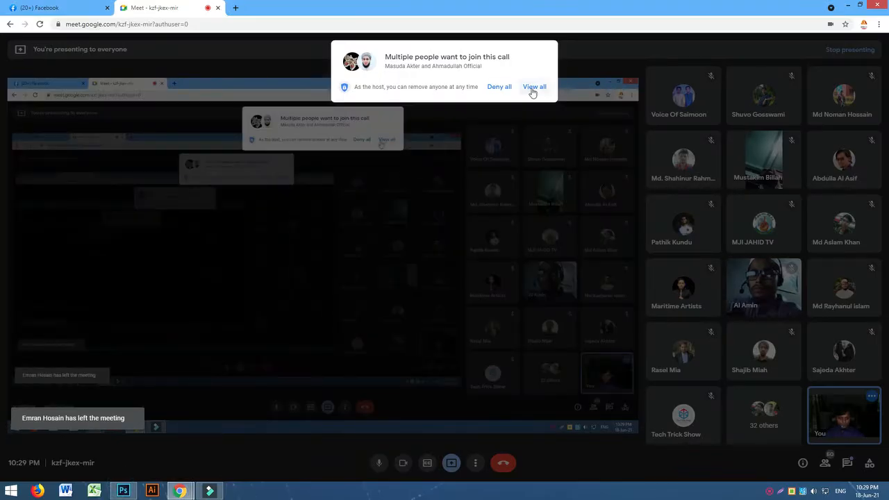
click(532, 86)
click(533, 153)
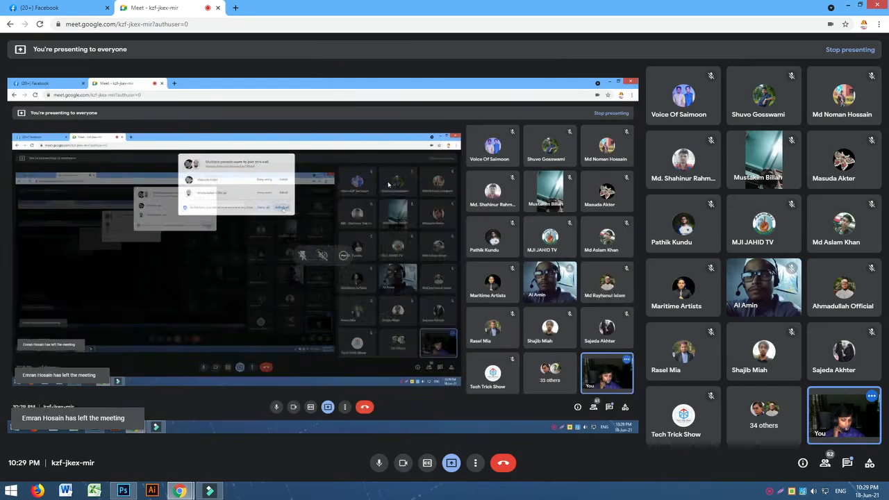
click(125, 491)
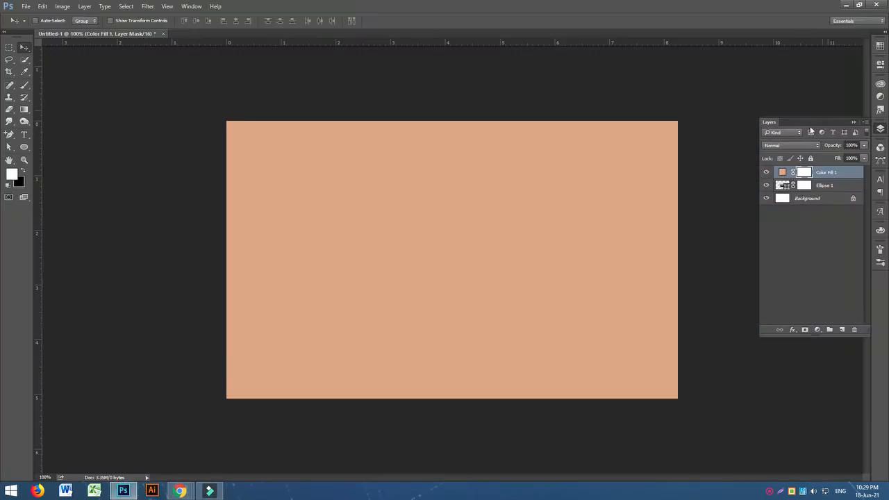
Target the fill of the color fill layer and set the Brush tool's foreground color to black (#000000).
click(783, 172)
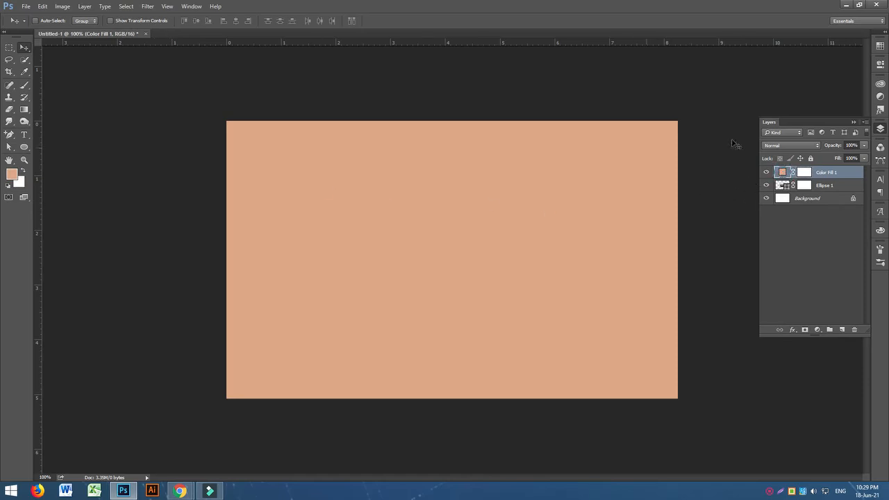
click(25, 84)
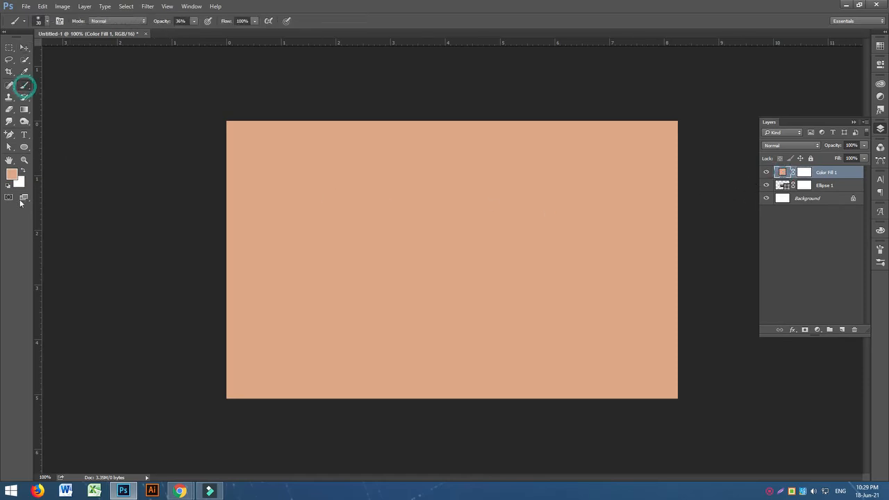
click(12, 178)
drag(651, 240, 678, 280)
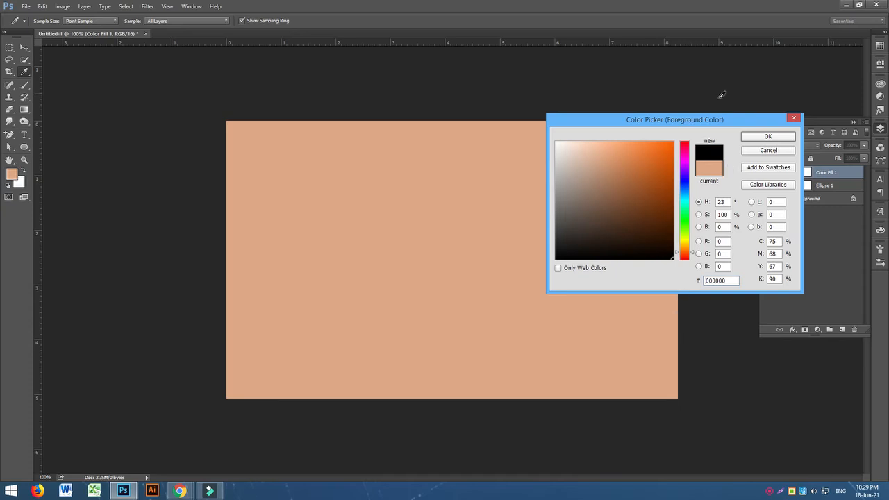
click(757, 141)
Rasterize the color fill layer and paint black brush strokes diagonally across the canvas's upper-left corner.
click(426, 76)
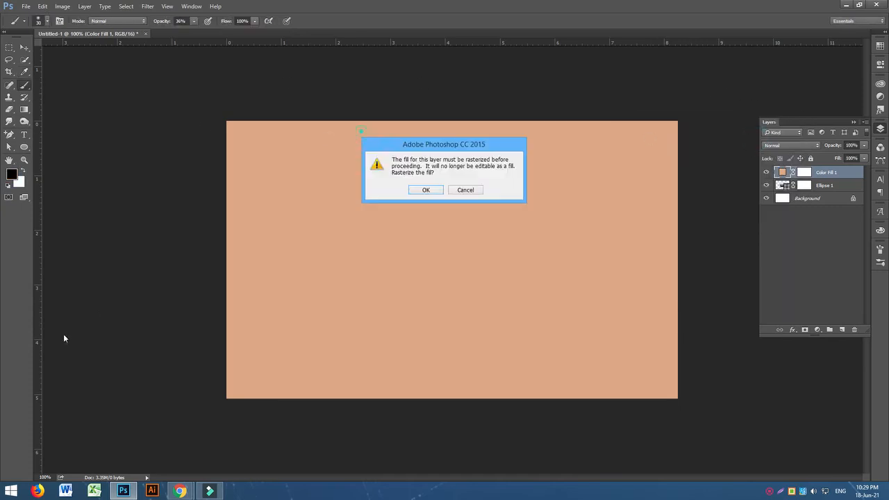
click(429, 187)
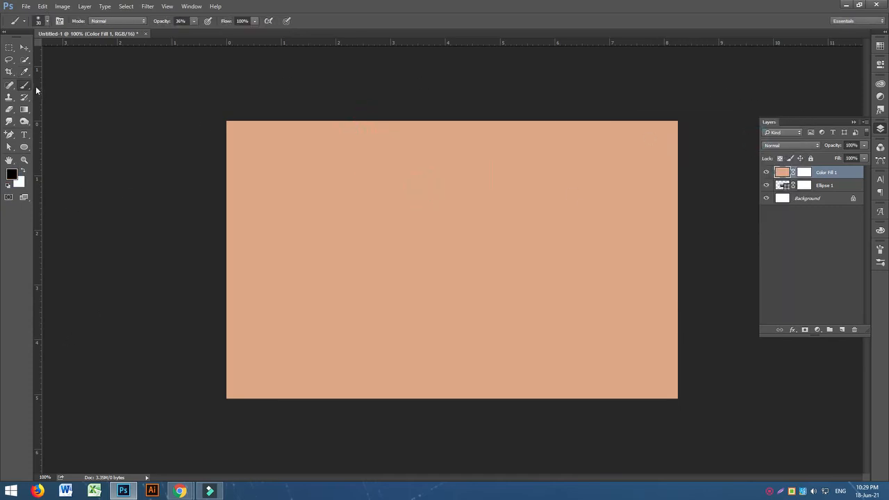
click(783, 173)
click(378, 129)
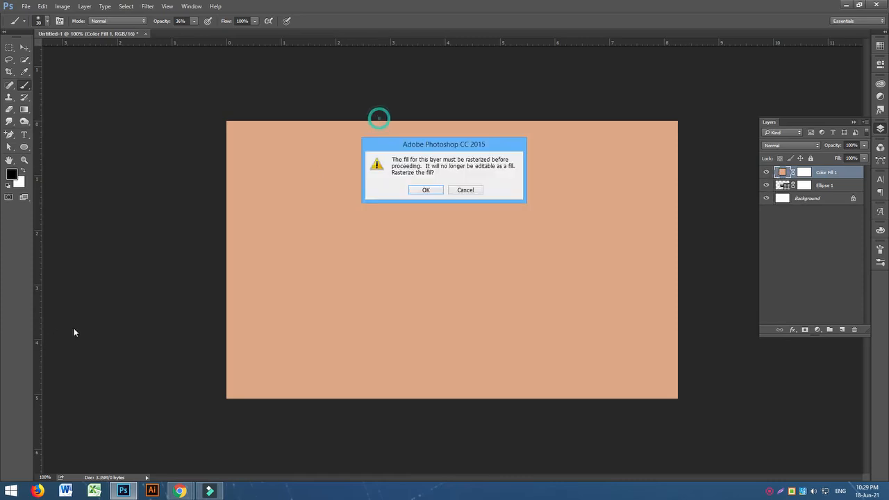
click(426, 190)
drag(417, 111, 174, 284)
mouse_move(431, 95)
mouse_down()
mouse_move(413, 123)
mouse_move(367, 143)
mouse_move(387, 115)
mouse_move(281, 200)
mouse_up()
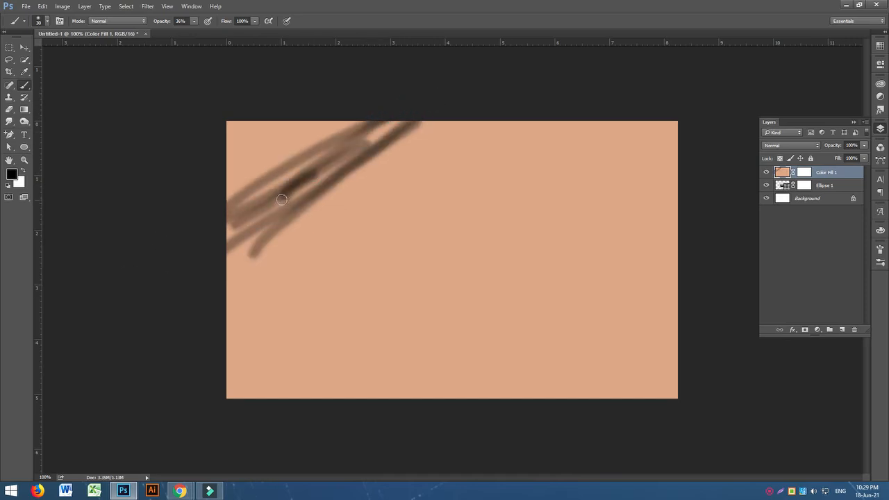
Enlarge the brush to 400 px and paint black over the canvas's upper-left corner.
key(bracketright)
key(bracketright)
key(bracketright)
key(bracketright)
key(bracketright)
key(bracketright)
key(bracketright)
key(bracketright)
key(bracketright)
key(bracketright)
key(bracketright)
key(bracketright)
key(bracketright)
key(bracketright)
mouse_move(403, 114)
mouse_down()
mouse_move(136, 244)
mouse_move(289, 115)
mouse_move(404, 113)
mouse_move(235, 188)
mouse_move(185, 197)
mouse_move(341, 143)
mouse_move(171, 234)
mouse_up()
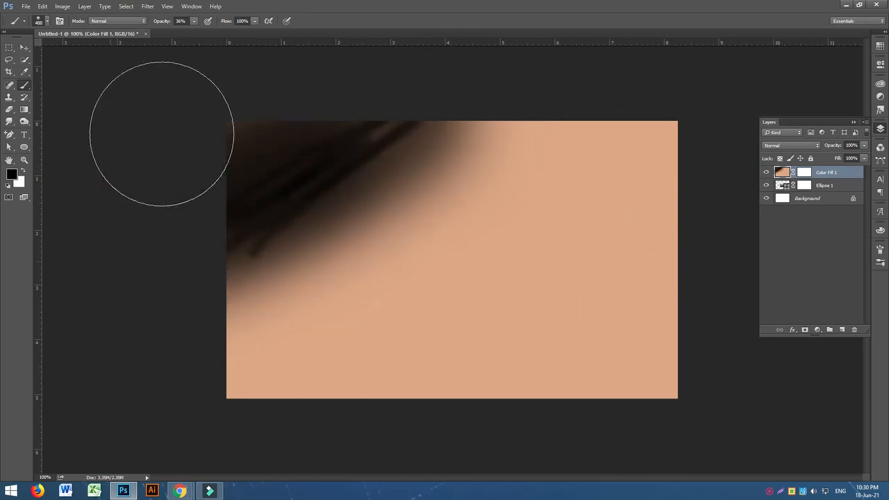
Undo all the black brush strokes and the rasterization of the color fill layer.
key(ctrl+z)
key(ctrl+z)
key(ctrl+z)
key(ctrl+z)
key(ctrl+z)
key(ctrl+z)
key(ctrl+alt+z)
key(ctrl+alt+z)
key(ctrl+alt+z)
key(ctrl+alt+z)
key(ctrl+alt+z)
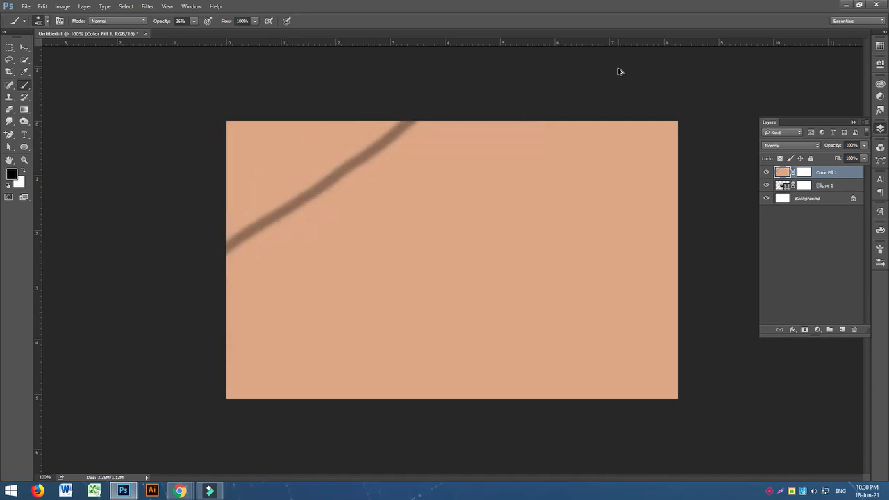
key(ctrl+alt+z)
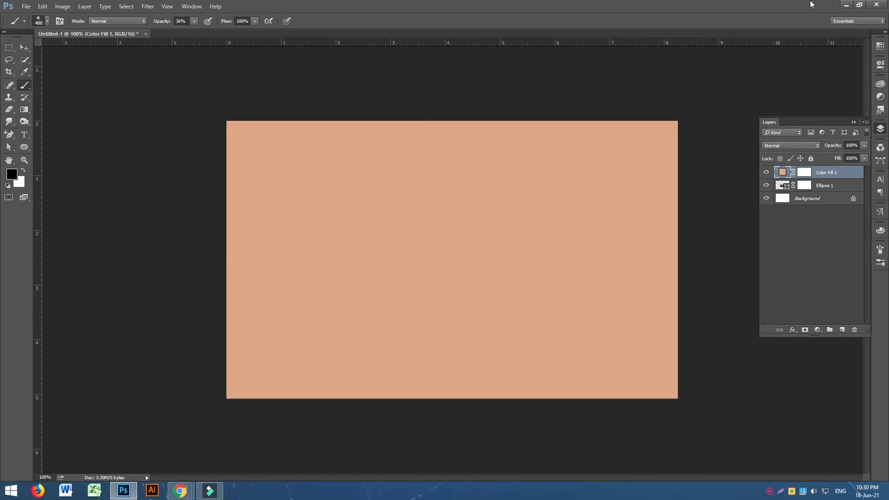
Dismiss the Filmora message window, launch the keystroke display program from the desktop's keypose folder, and return to Photoshop.
click(846, 5)
click(846, 7)
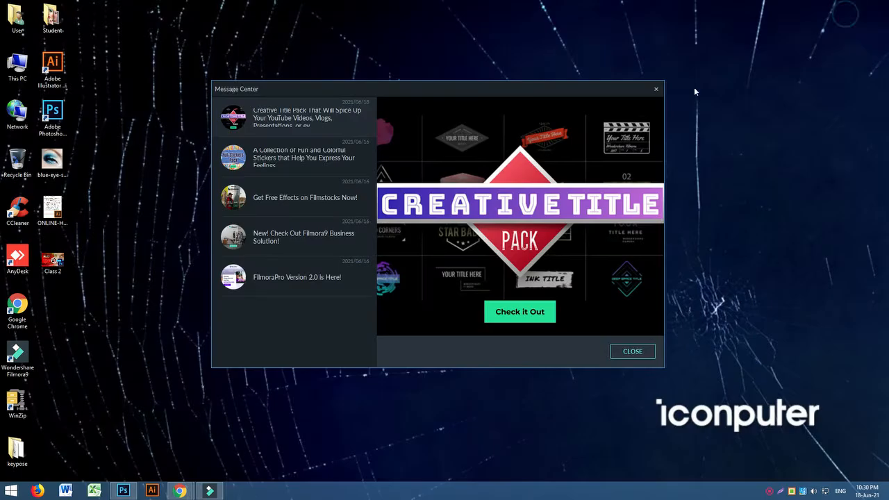
click(656, 91)
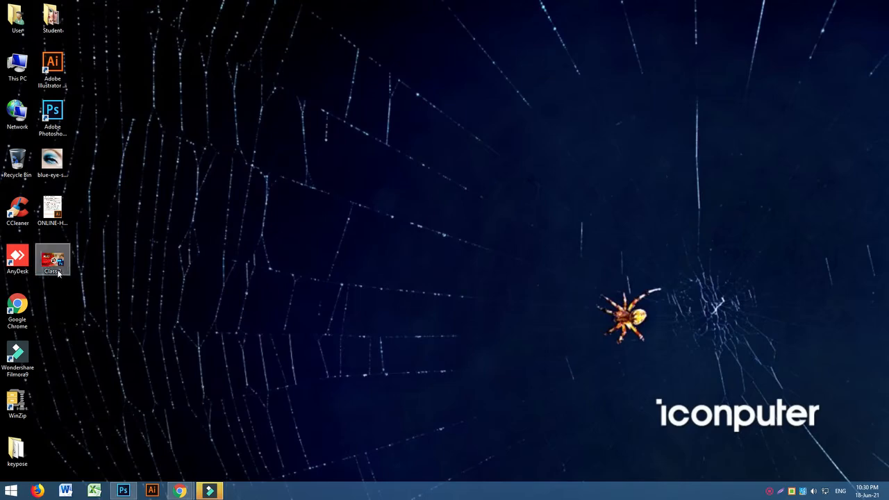
double_click(18, 451)
double_click(97, 55)
click(878, 5)
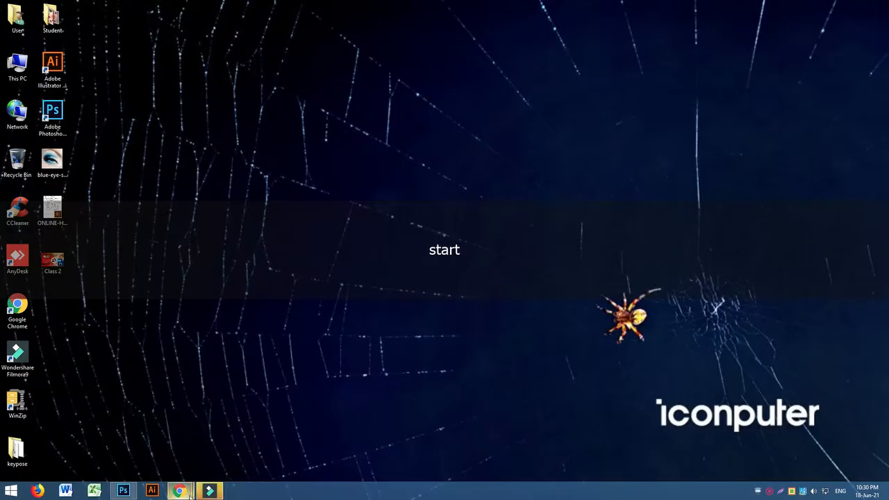
click(122, 491)
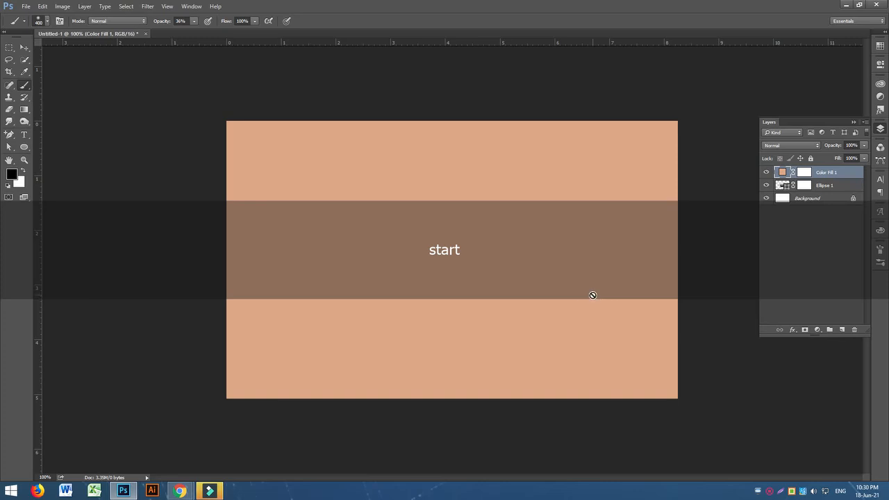
Target the layer mask of the color fill layer.
click(782, 174)
click(804, 173)
click(804, 173)
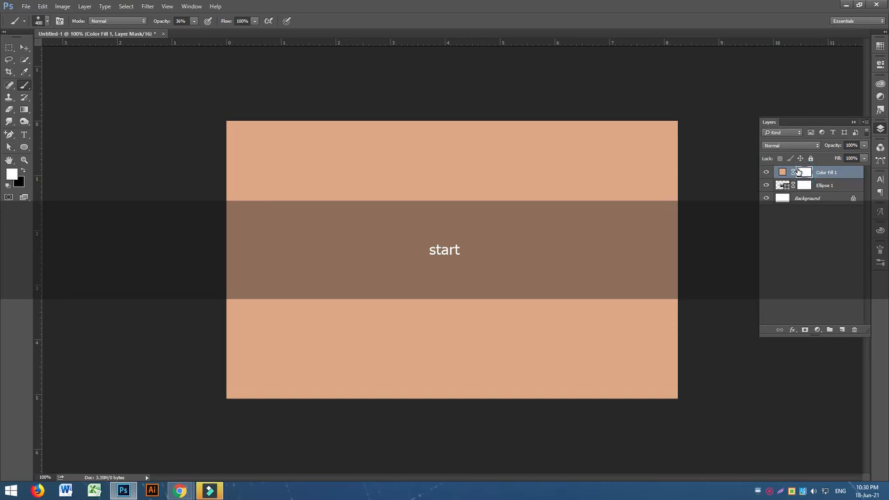
Swap the foreground and background colors back and forth, ending with white in front of black.
click(22, 171)
click(23, 170)
click(23, 171)
click(24, 171)
click(23, 171)
click(24, 171)
click(24, 170)
click(24, 171)
key(ctrl)
key(ctrl+d)
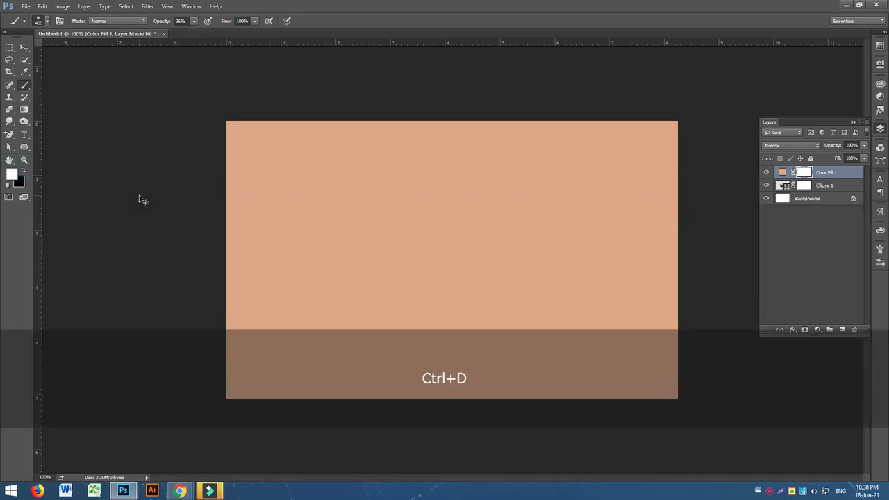
key(ctrl+x)
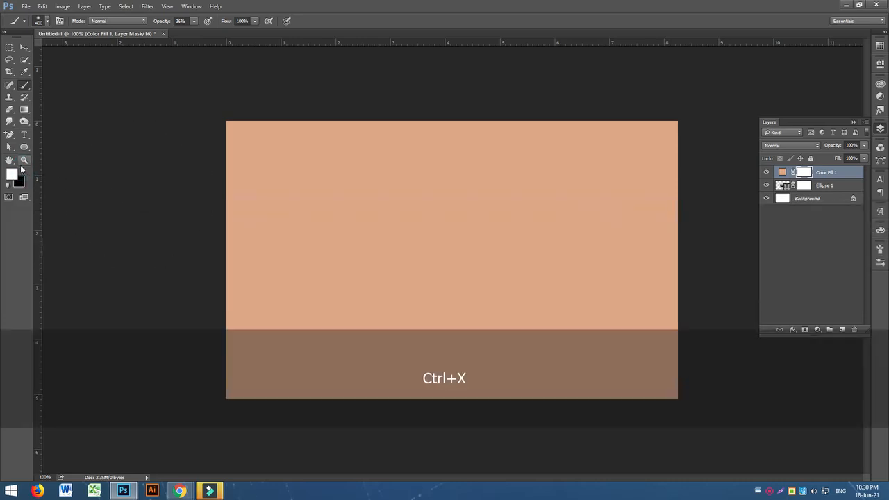
key(ctrl+shift+d)
key(alt)
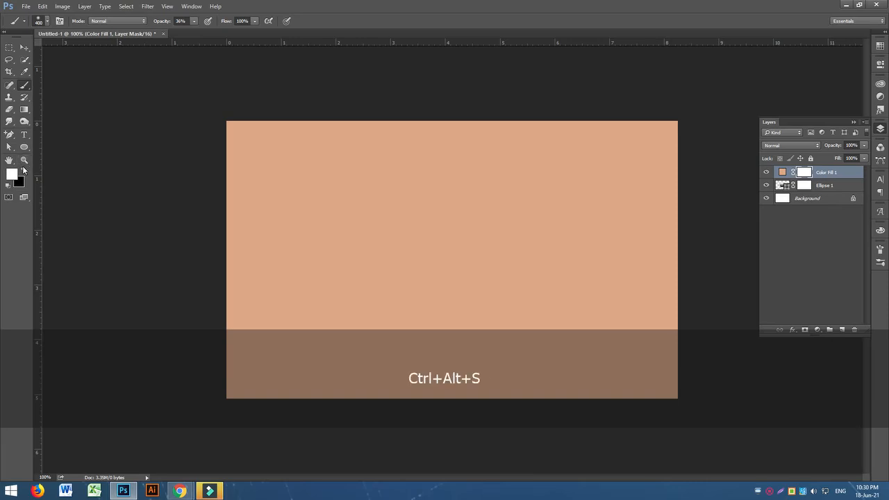
key(ctrl+alt+s)
click(412, 287)
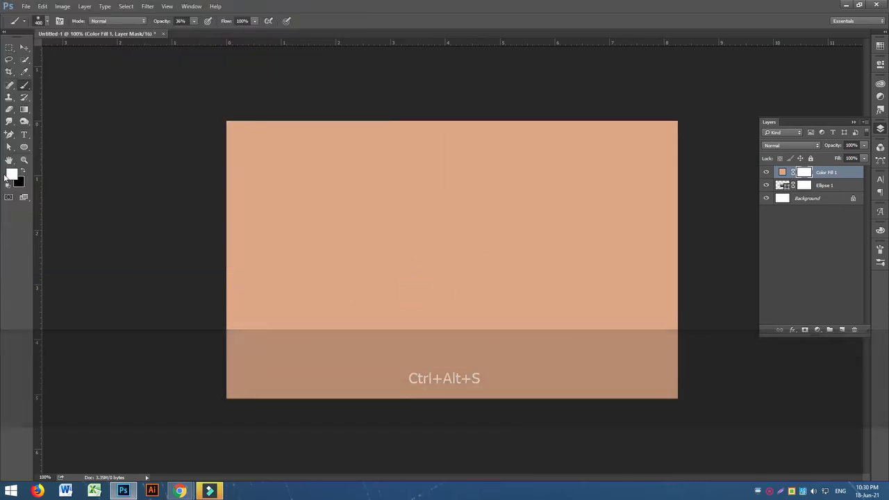
click(24, 171)
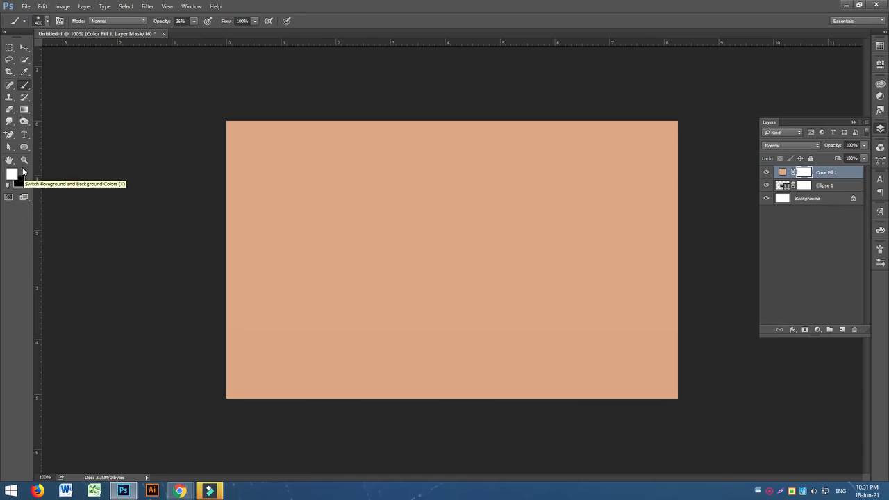
key(shift)
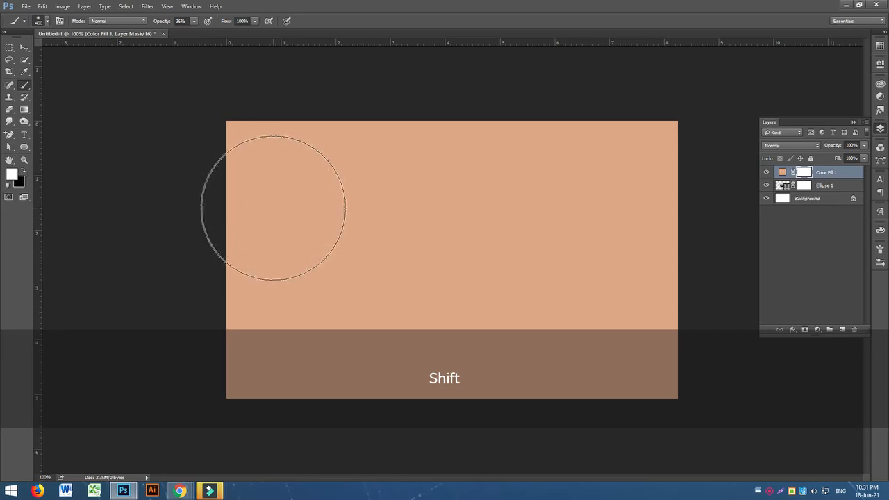
Swap the foreground and background colors so black is in front, and activate the Brush Tool.
click(23, 47)
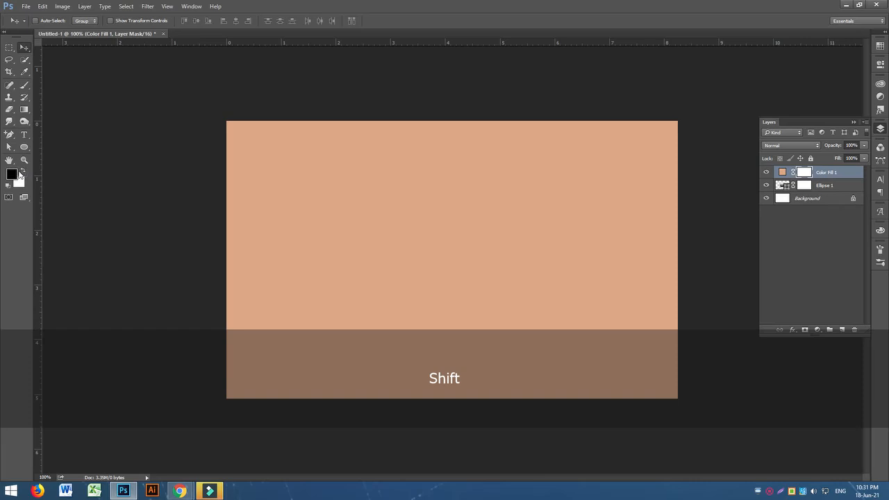
click(23, 171)
click(24, 170)
right_click(26, 86)
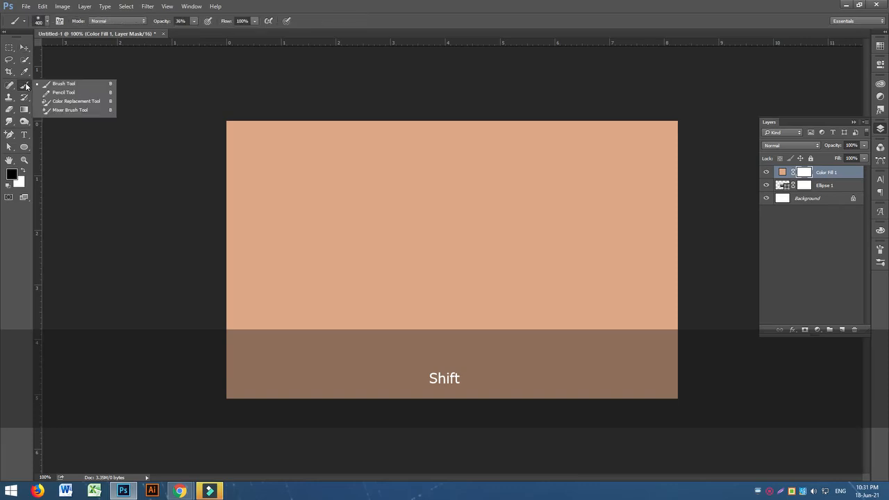
click(63, 82)
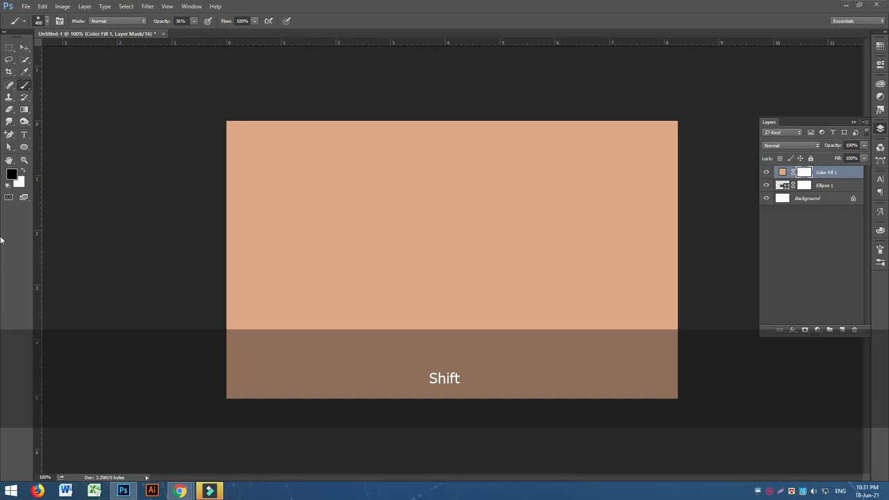
Swap the foreground and background colors repeatedly with the Brush and Move tools, ending on the Brush with black in front.
key(x)
key(x)
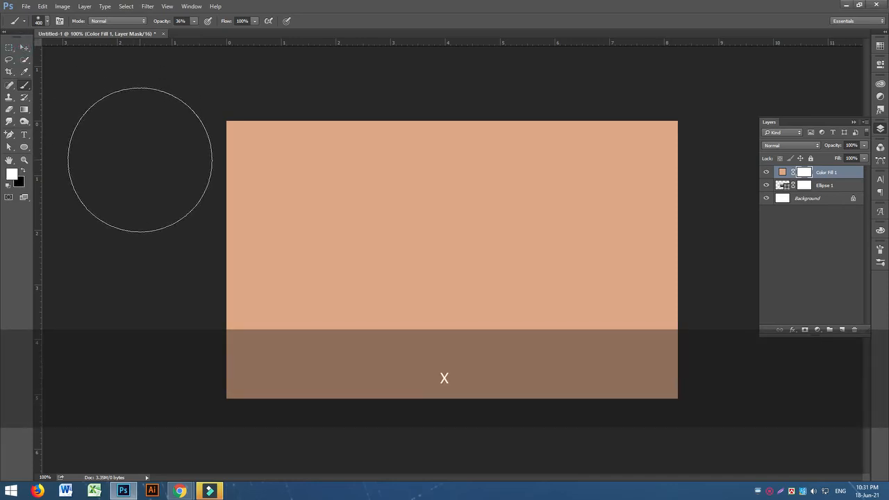
key(x)
click(25, 48)
key(x)
key(x)
key(x)
key(x)
key(x)
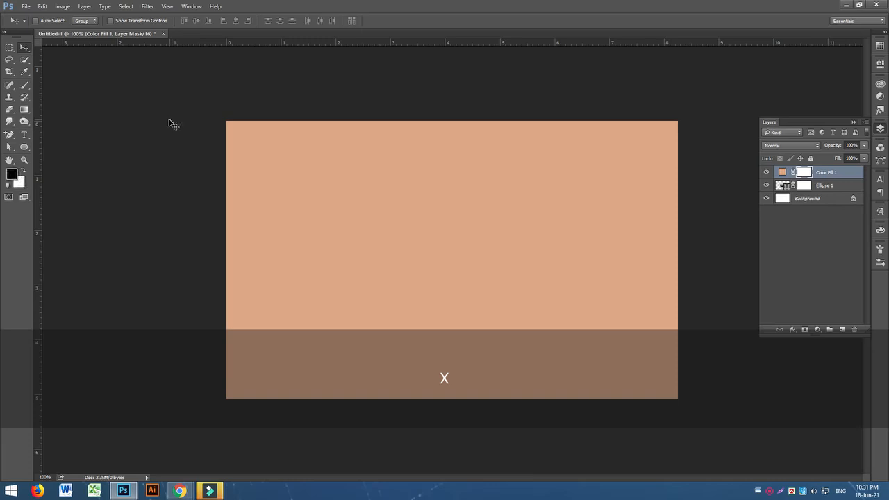
key(x)
key(x)
key(x)
key(x)
click(28, 85)
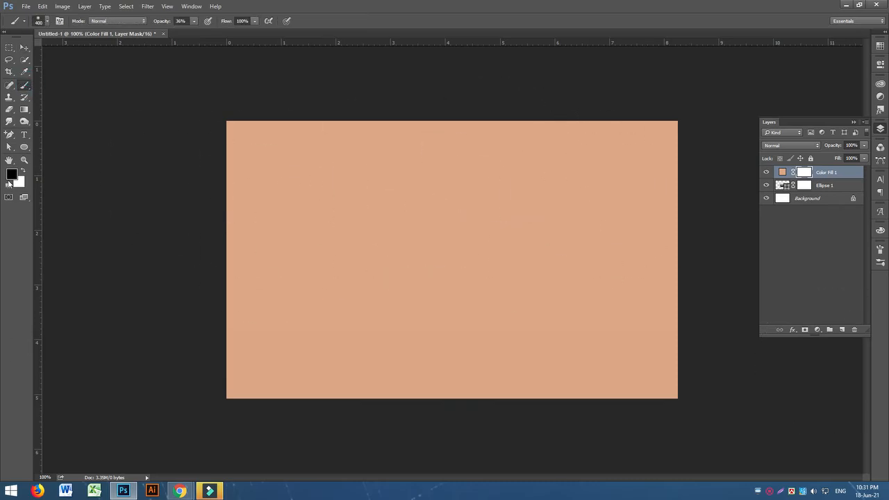
Keep black as the foreground color and ready a soft round 400 px brush with 0% hardness for the color fill layer's mask.
click(11, 176)
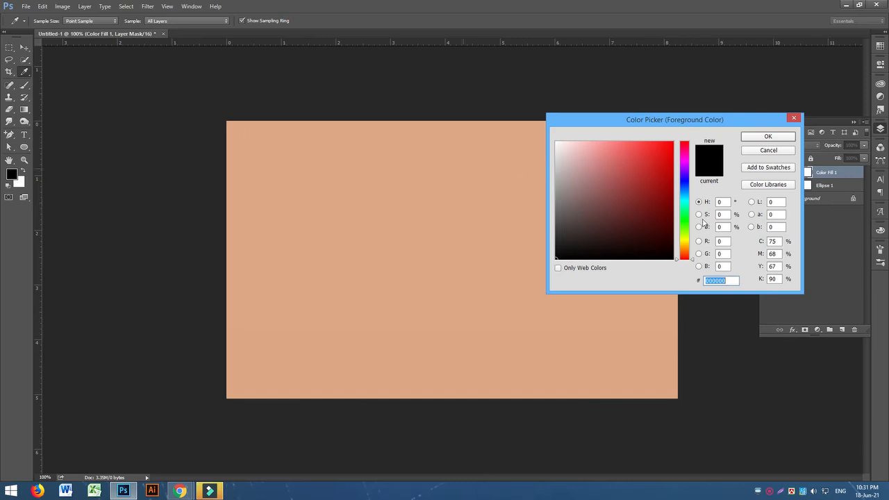
click(767, 136)
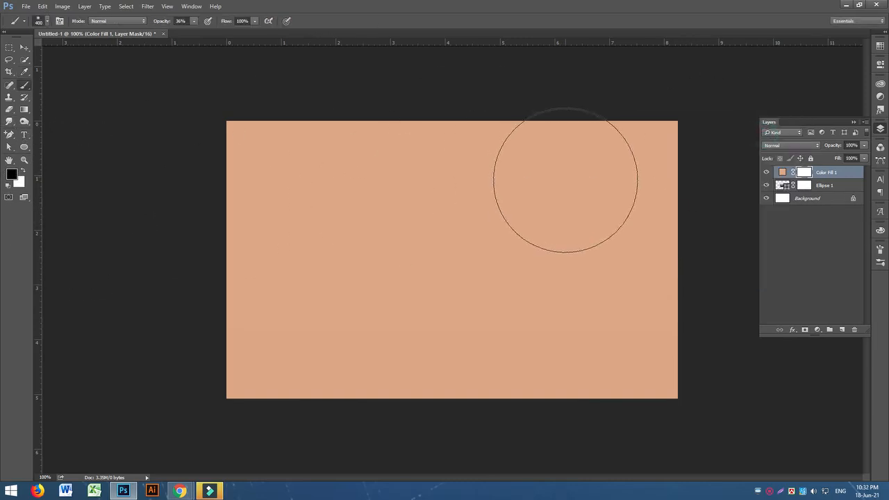
click(782, 172)
click(804, 173)
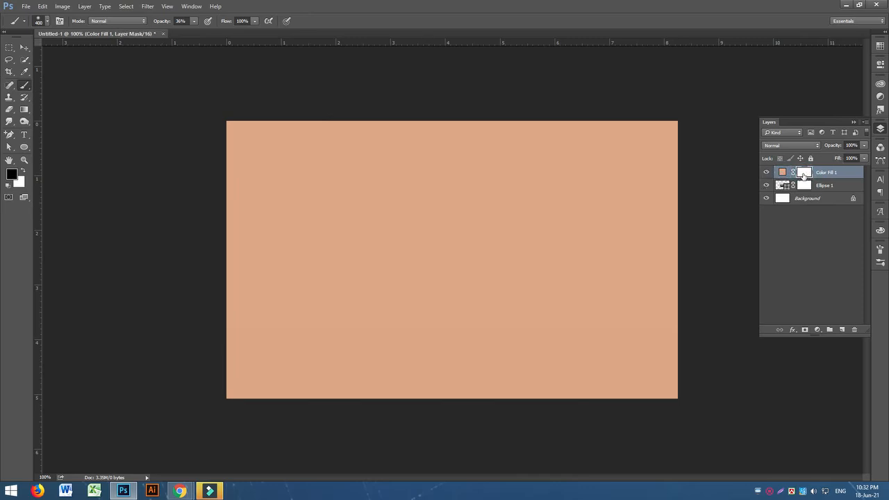
click(47, 21)
click(18, 111)
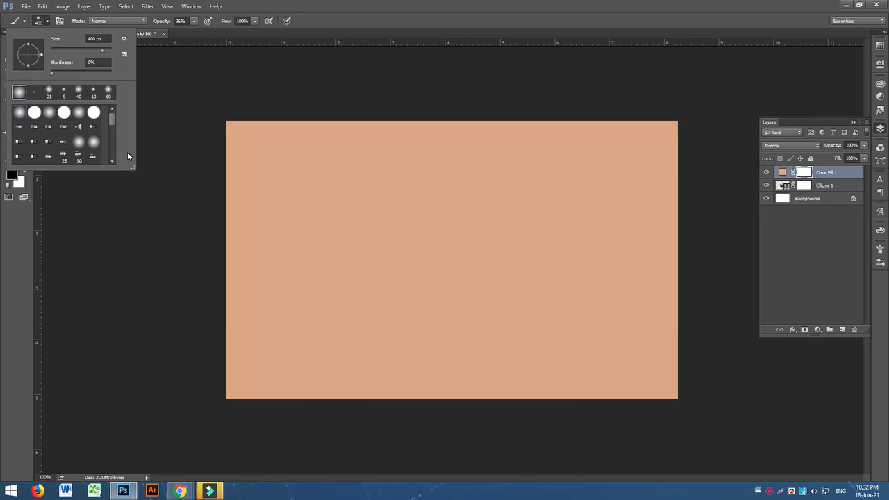
Paint black over the upper-left area of the color fill layer's mask to reveal the white background and gradient circle.
drag(286, 66, 198, 154)
mouse_move(317, 105)
mouse_down()
mouse_move(488, 106)
mouse_move(486, 131)
mouse_move(399, 185)
mouse_up()
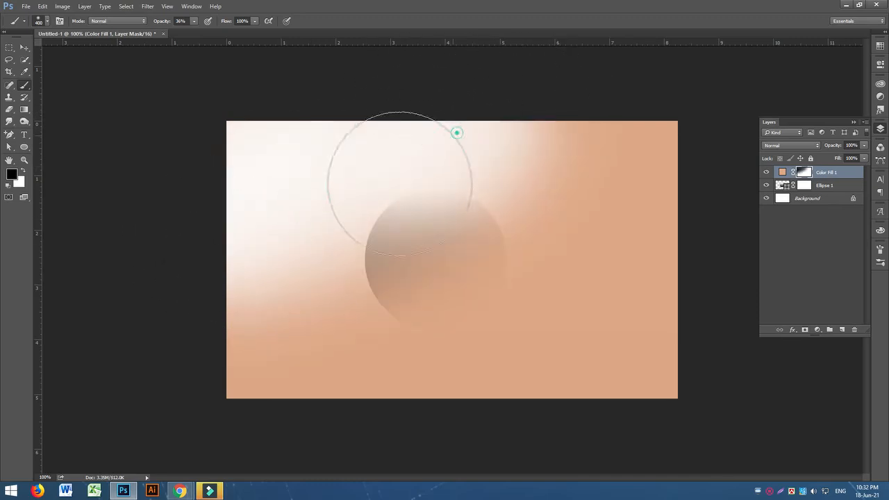
mouse_move(167, 208)
mouse_down()
mouse_move(540, 111)
mouse_move(170, 208)
mouse_up()
mouse_move(224, 188)
mouse_down()
mouse_move(504, 155)
mouse_move(135, 195)
mouse_up()
mouse_move(567, 77)
mouse_down()
mouse_move(468, 240)
mouse_move(167, 231)
mouse_up()
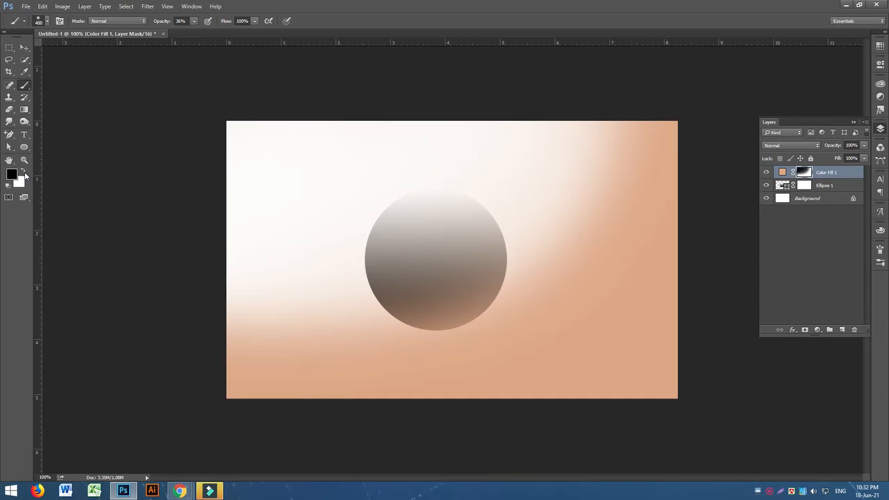
Paint white diagonally across the color fill layer's mask over the circle to bring the orange fill back.
drag(579, 195, 342, 405)
drag(679, 144, 328, 448)
mouse_move(662, 164)
mouse_down()
mouse_move(361, 405)
mouse_move(322, 307)
mouse_up()
drag(619, 131, 243, 335)
drag(565, 157, 313, 379)
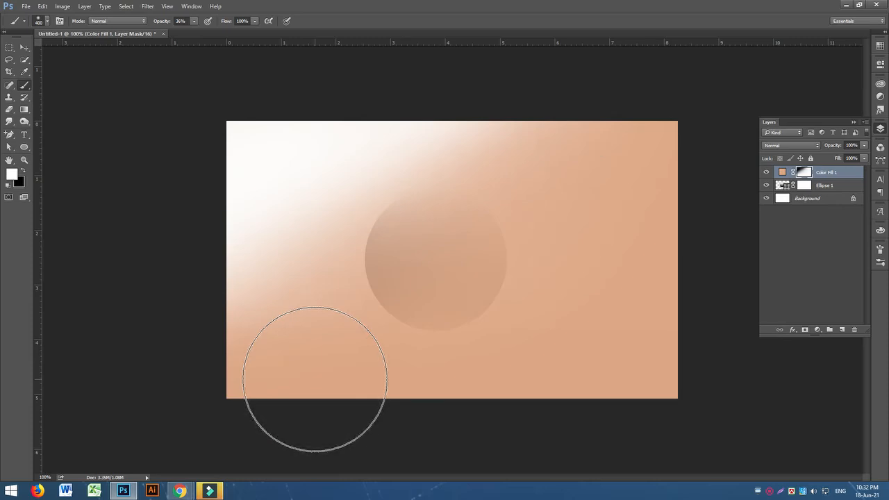
Delete the color fill layer and the circle shape layer, leaving only the Background.
key(Delete)
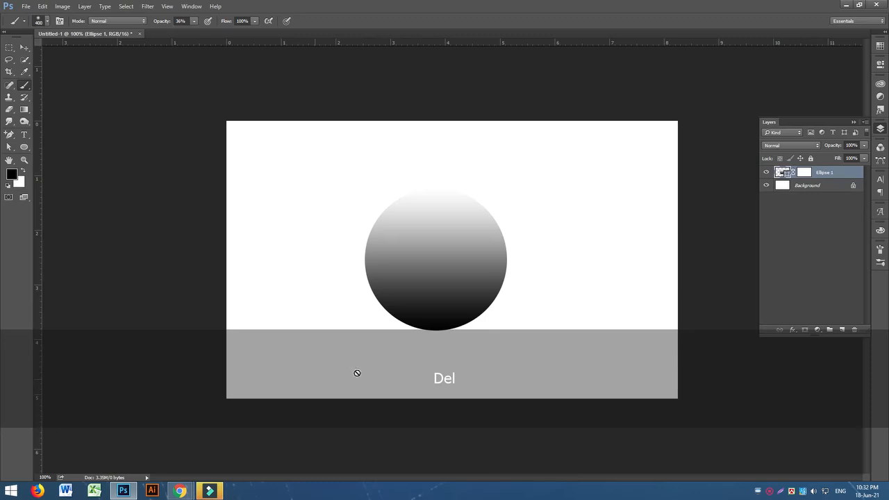
click(24, 47)
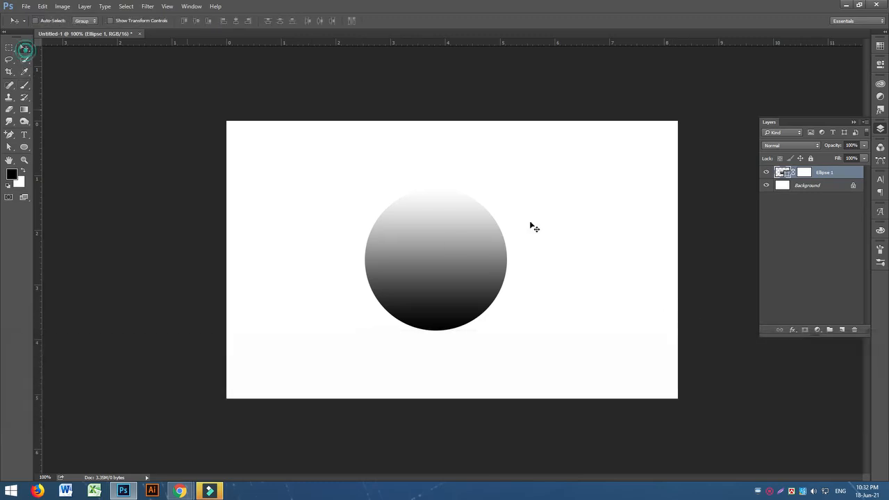
key(Delete)
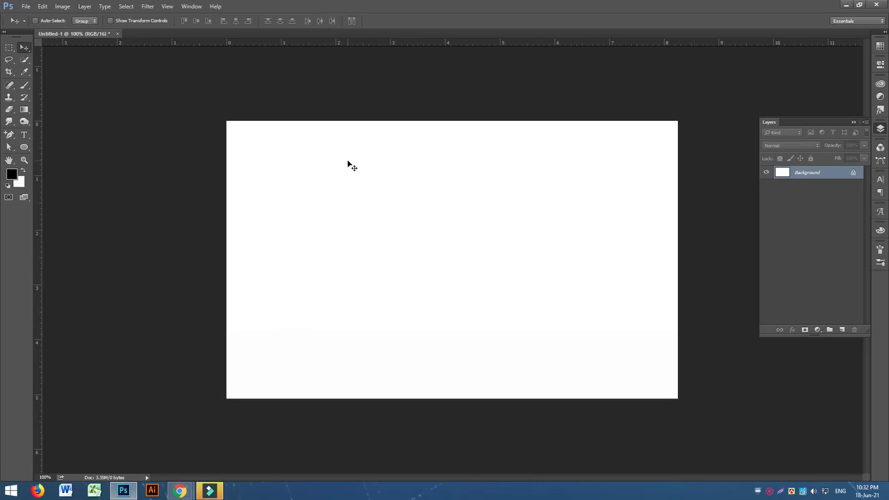
Open the blue-eye-shadow JPEG image from the desktop.
key(ctrl+o)
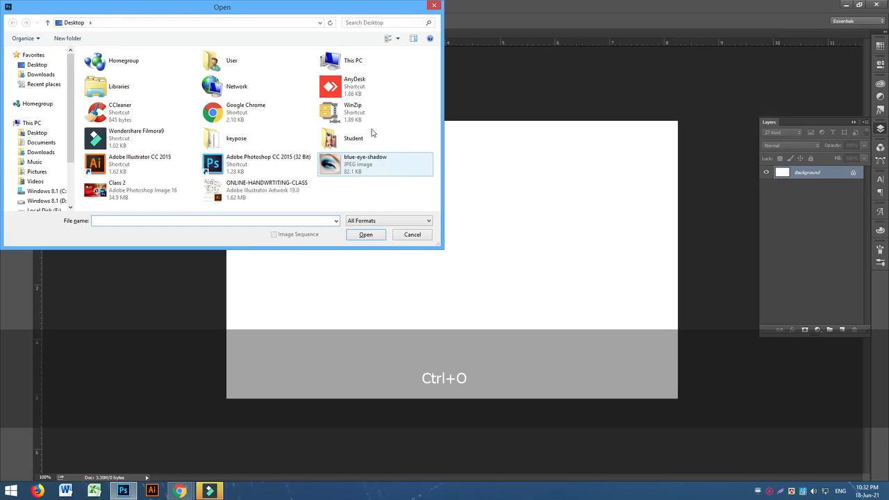
click(368, 164)
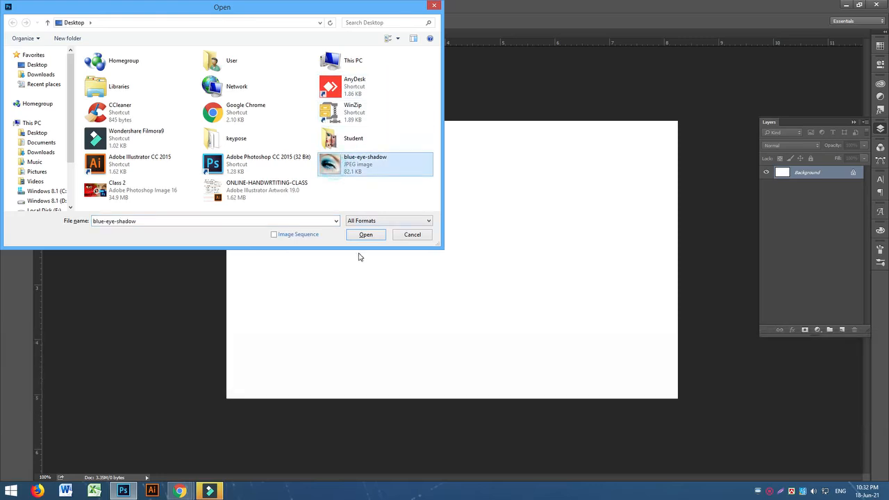
click(365, 234)
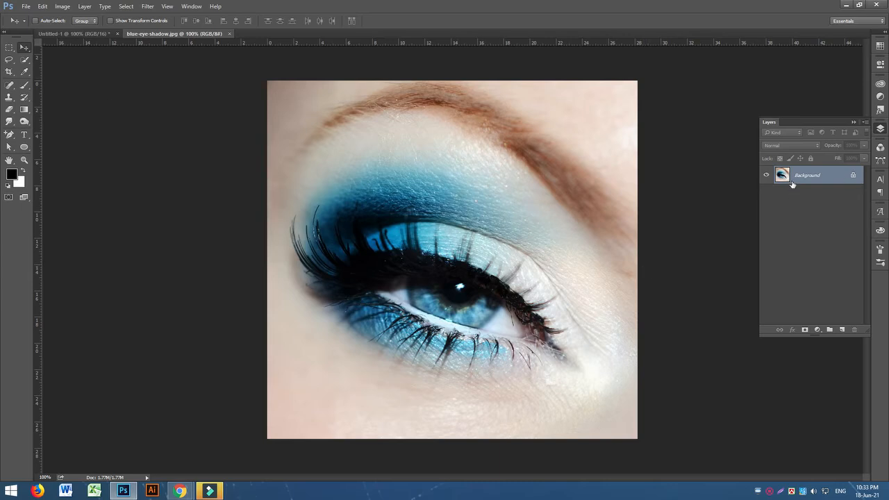
Unlock the eye photo's background layer and convert it to a Smart Object.
click(858, 175)
right_click(851, 176)
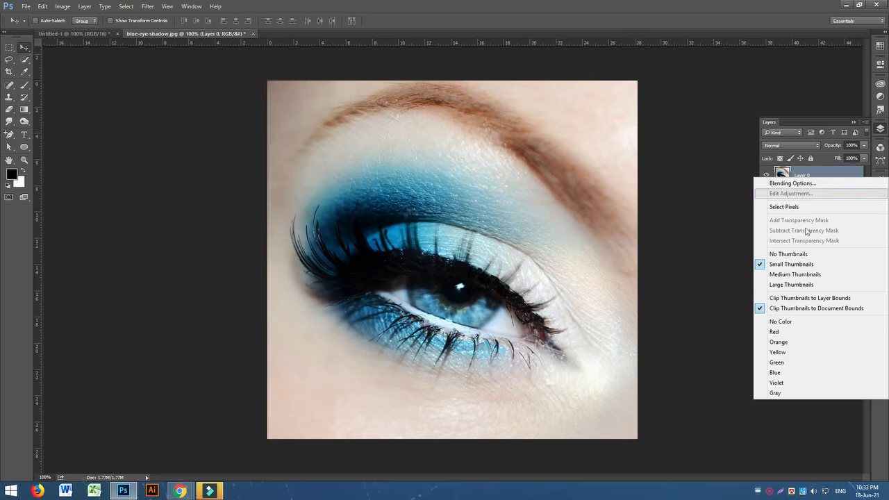
right_click(784, 172)
right_click(811, 172)
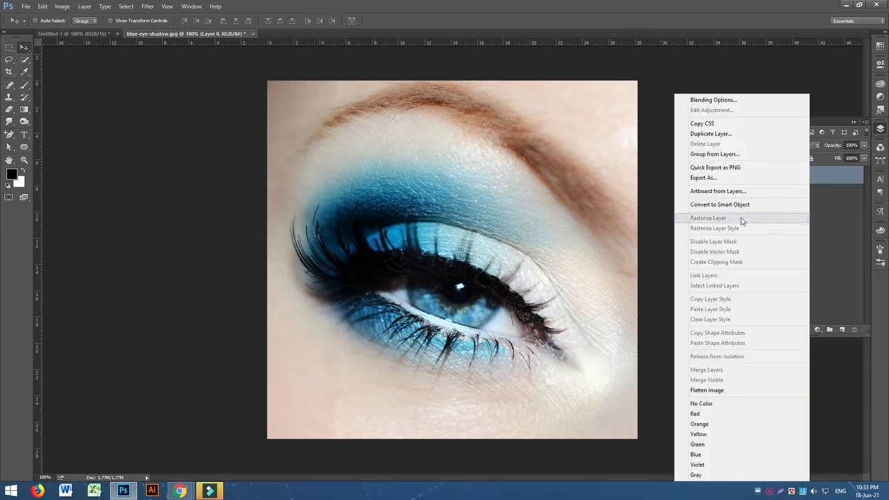
click(833, 201)
Bring the eye image into the Untitled-1 document and scale it down to 11.55% width and 6.08% height.
drag(452, 254, 486, 264)
click(442, 189)
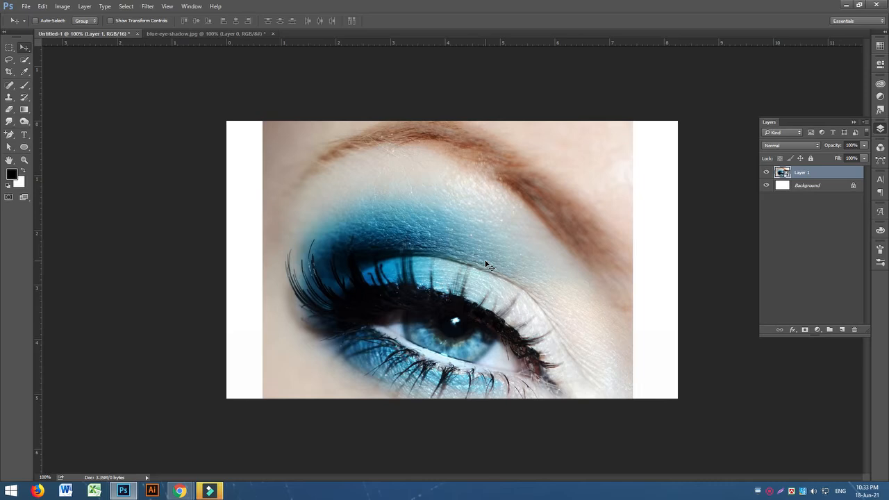
key(ctrl+t)
drag(634, 116, 441, 382)
drag(347, 427, 439, 215)
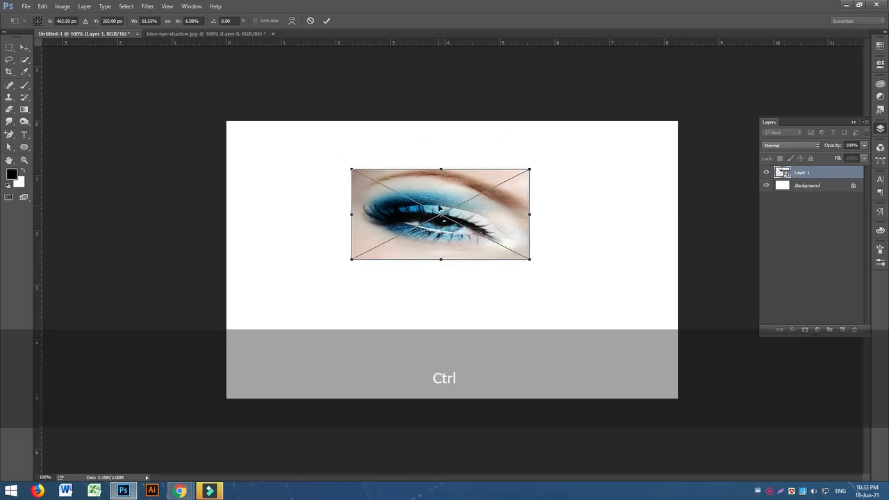
Link the eye image's height to its 11.55% width, move it to the middle of the canvas, and apply the transform.
key(ctrl+equal)
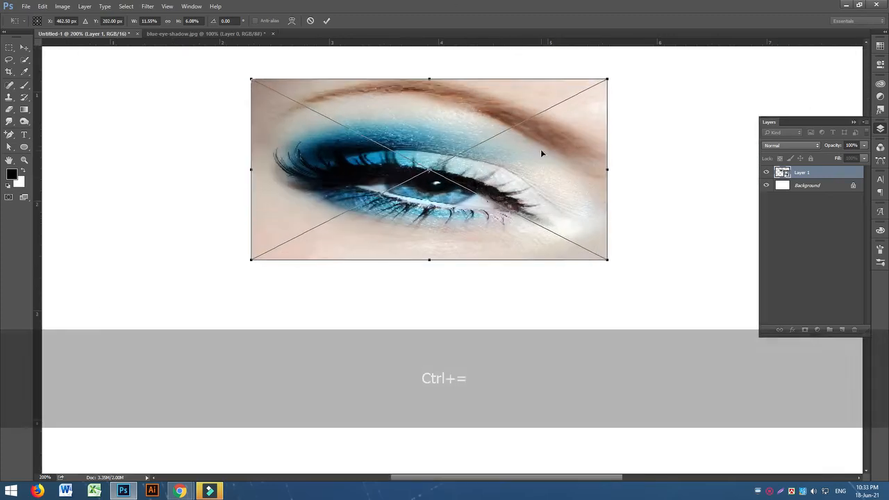
drag(575, 158, 584, 186)
click(168, 22)
drag(548, 213, 560, 248)
key(Return)
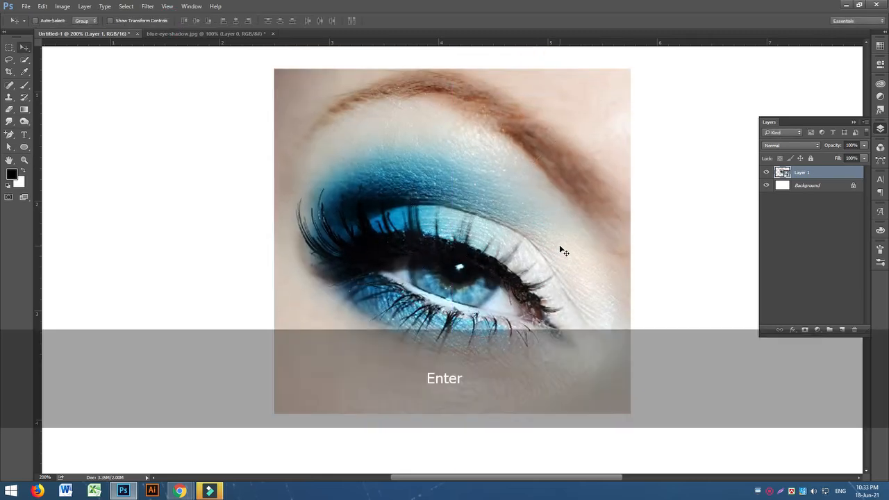
key(ctrl+minus)
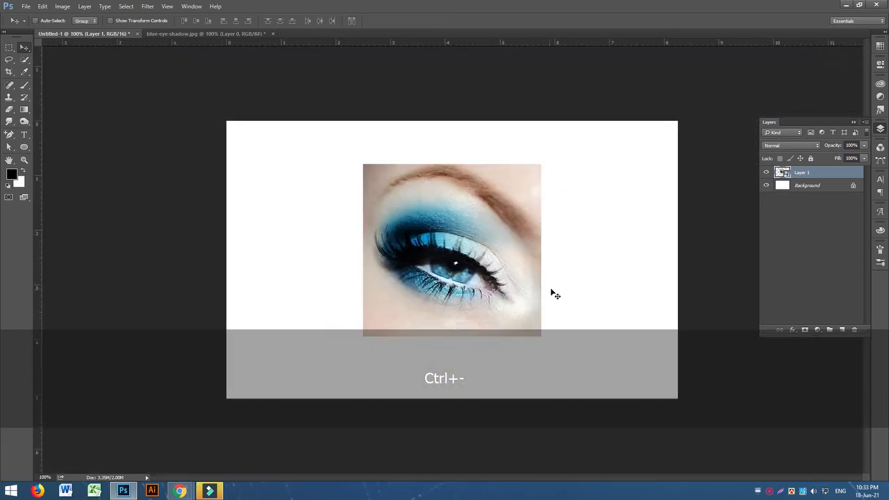
Free-transform the eye image up and back down in size, place it slightly left of the canvas center, and apply the transform.
key(ctrl+t)
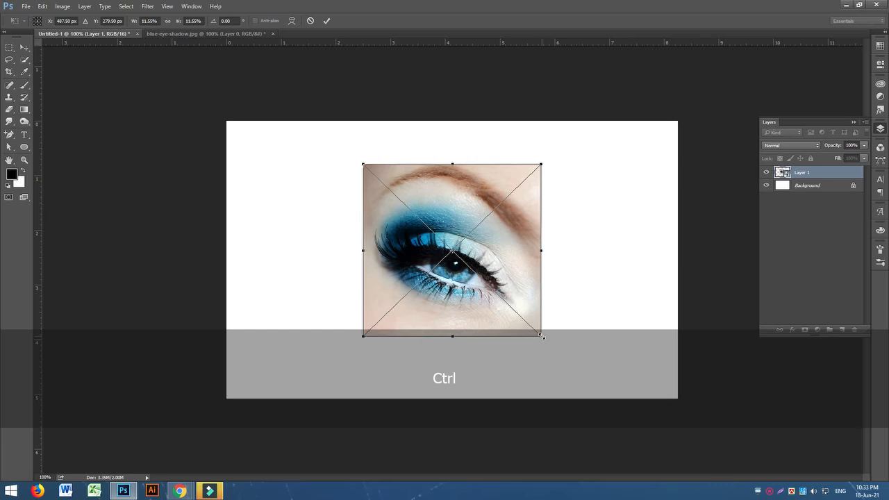
drag(543, 337, 677, 361)
drag(551, 308, 703, 379)
drag(563, 329, 509, 285)
drag(595, 395, 484, 295)
drag(434, 173, 458, 220)
key(Return)
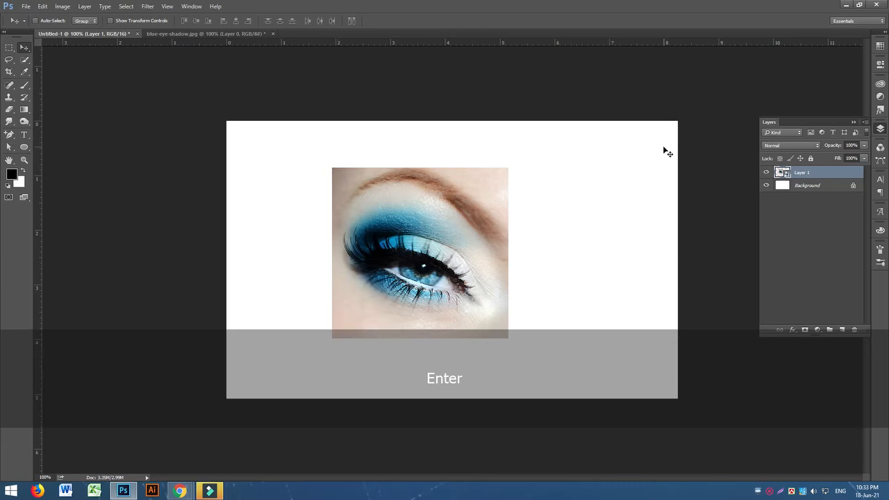
Add a layer mask to the eye image layer and ready the Brush Tool with black as the foreground color.
key(ctrl+equal)
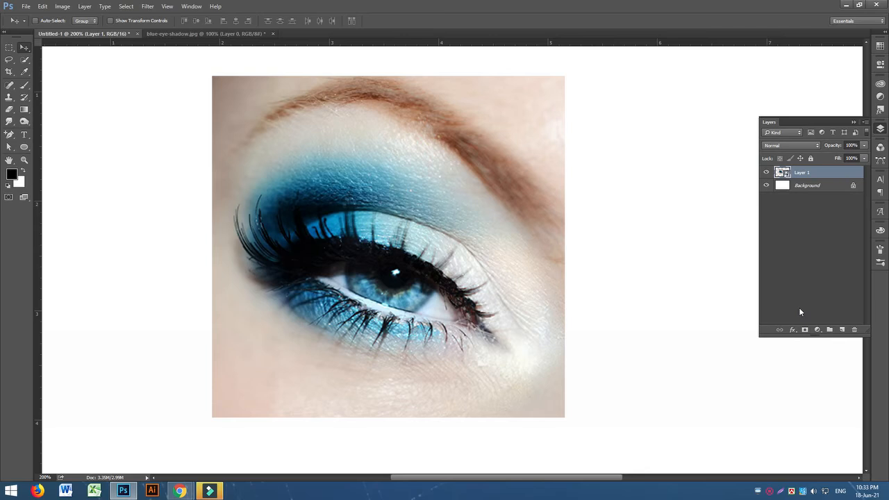
click(805, 329)
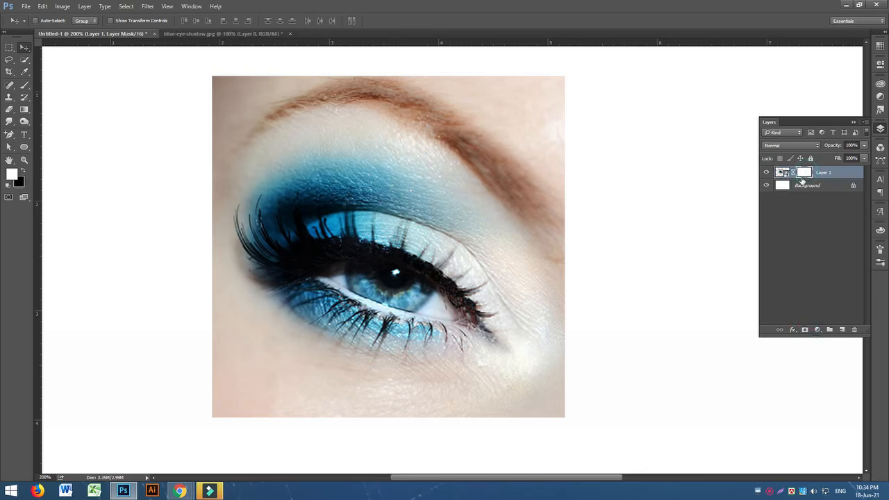
click(24, 170)
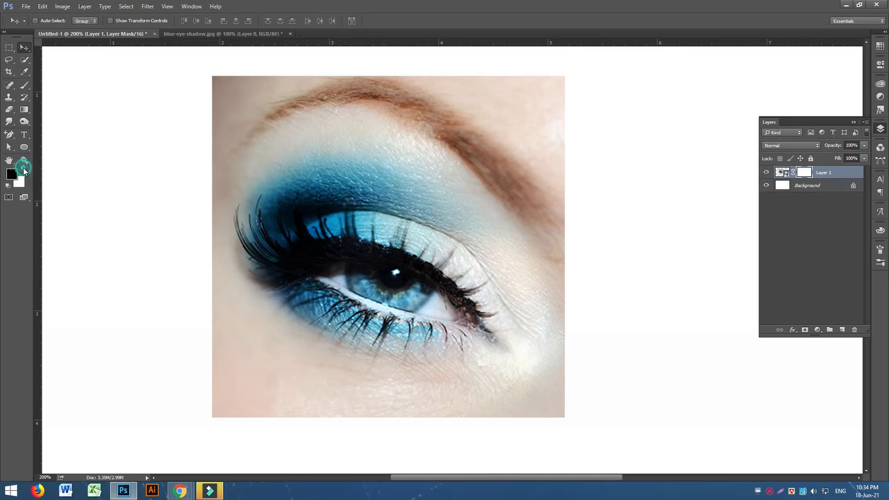
click(25, 84)
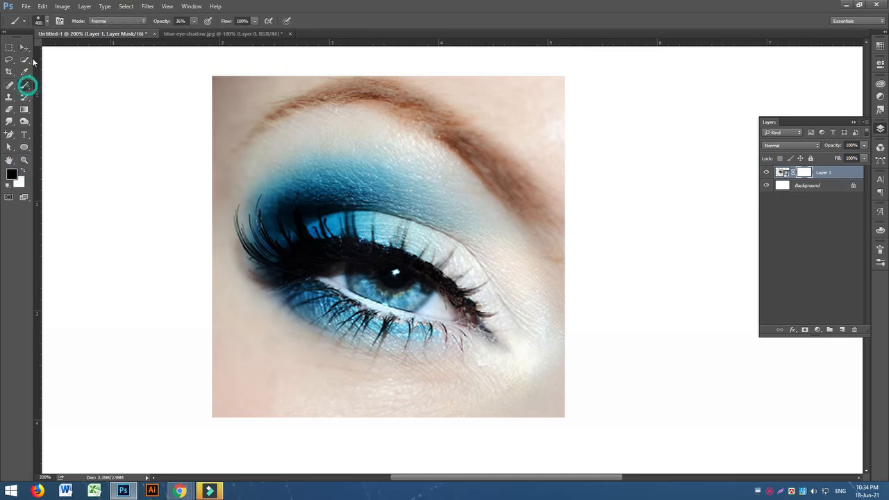
Reduce the soft black brush with 0% hardness to 125 px for painting on the eye layer's mask.
click(48, 21)
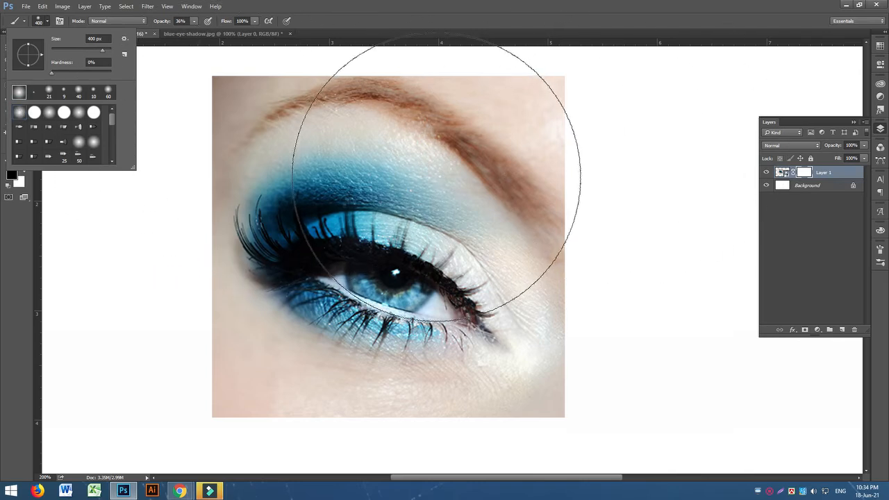
key(Return)
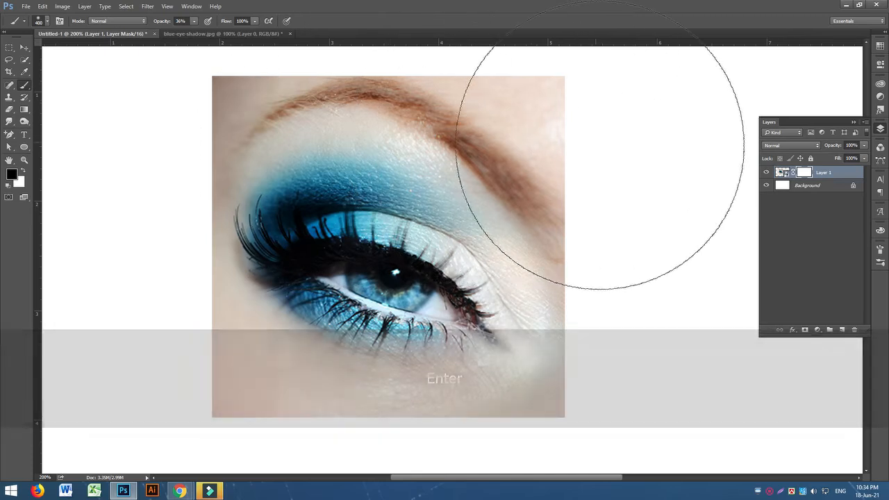
key(bracketleft)
key(bracketleft)
key(bracketleft)
key(bracketleft)
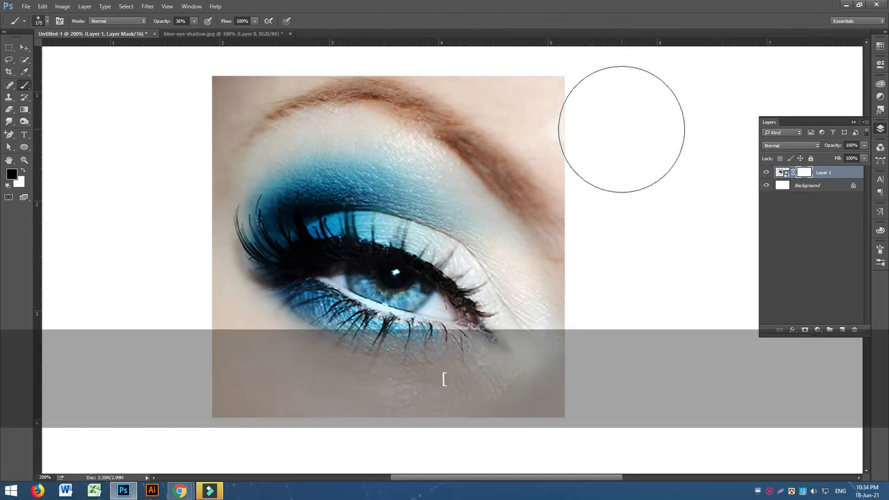
key(bracketright)
key(bracketright)
key(bracketleft)
key(bracketleft)
key(bracketleft)
key(bracketleft)
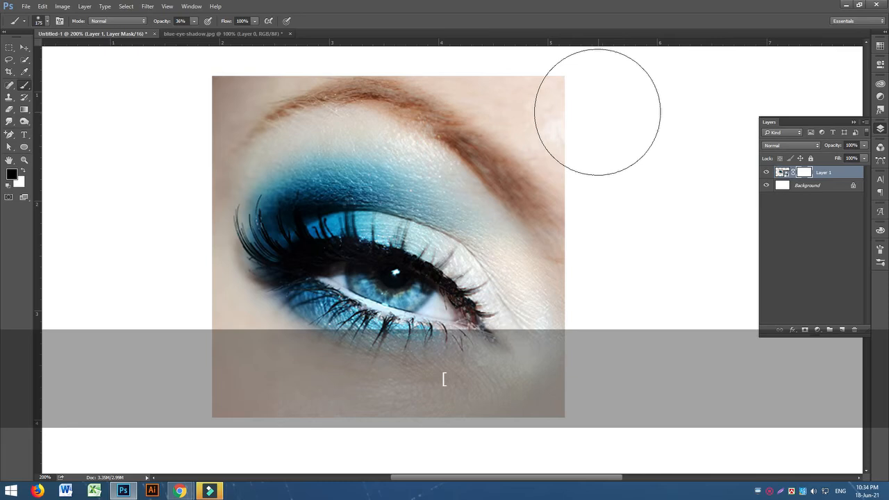
Paint on the mask at 36% opacity to fade the upper-right corner of the eye photo.
drag(553, 56, 569, 77)
mouse_move(565, 82)
mouse_down()
mouse_move(599, 105)
mouse_move(591, 137)
mouse_up()
drag(513, 121, 569, 194)
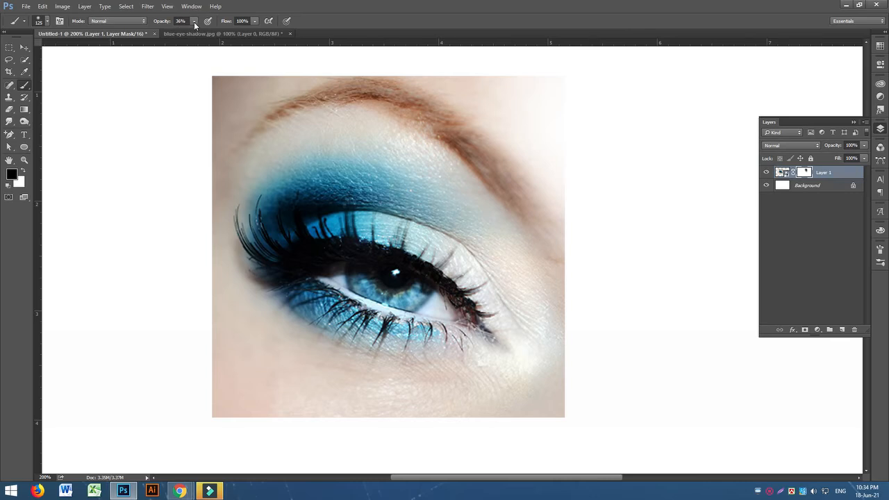
Set the brush opacity to 100% and mask out the eyebrow and the skin above the eye.
drag(202, 34, 229, 34)
mouse_move(563, 129)
mouse_down()
mouse_move(311, 81)
mouse_move(450, 121)
mouse_move(611, 233)
mouse_up()
drag(490, 137, 664, 308)
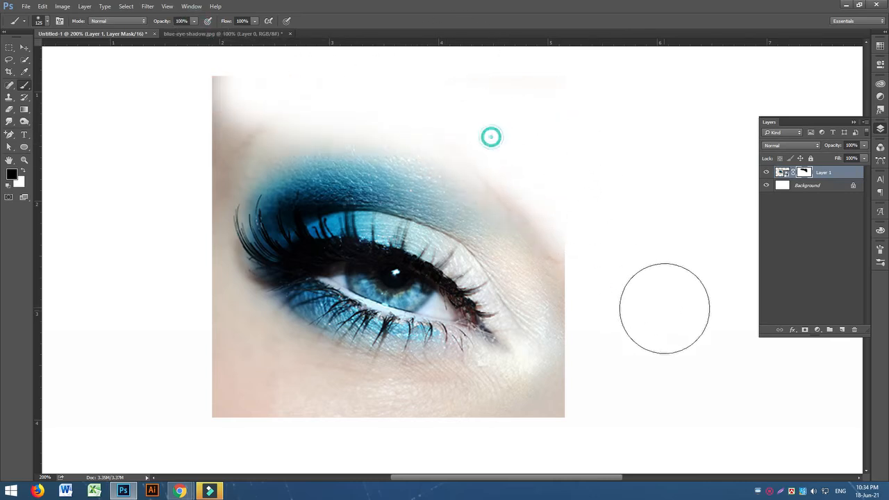
drag(529, 159, 669, 344)
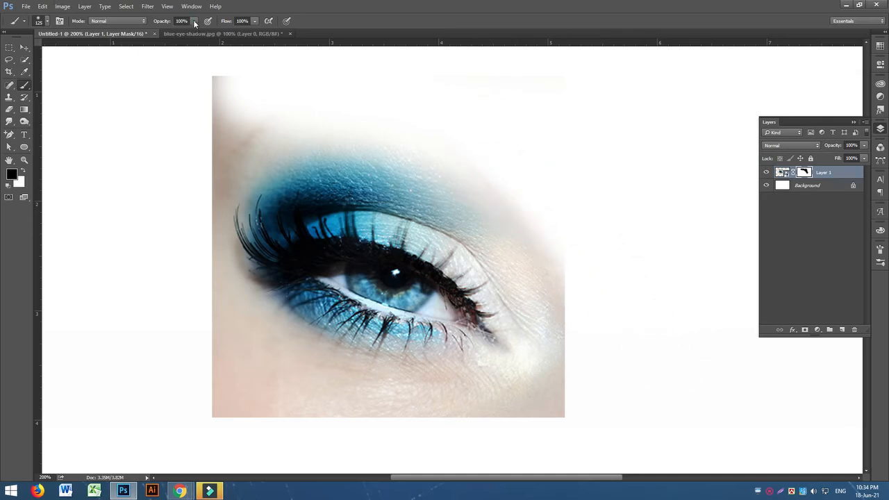
Set the brush to 26% opacity and 90 px, and lightly fade the photo's right edge on the mask.
click(581, 90)
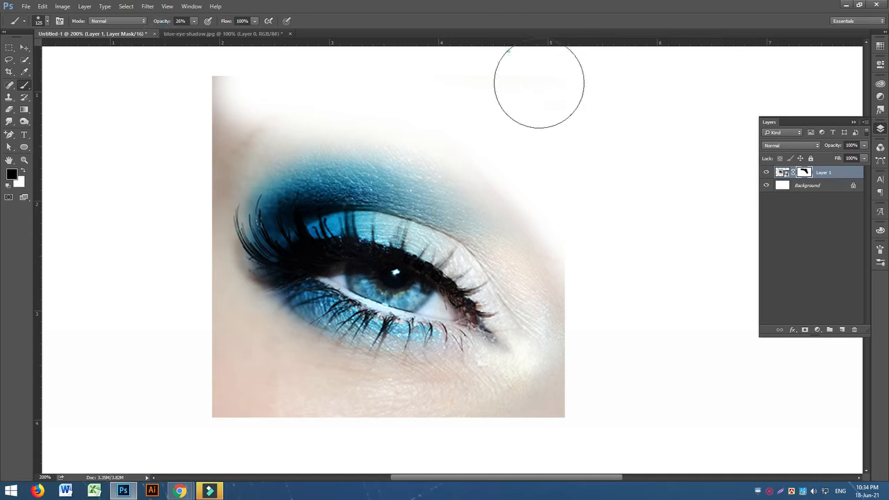
key(bracketleft)
key(bracketleft)
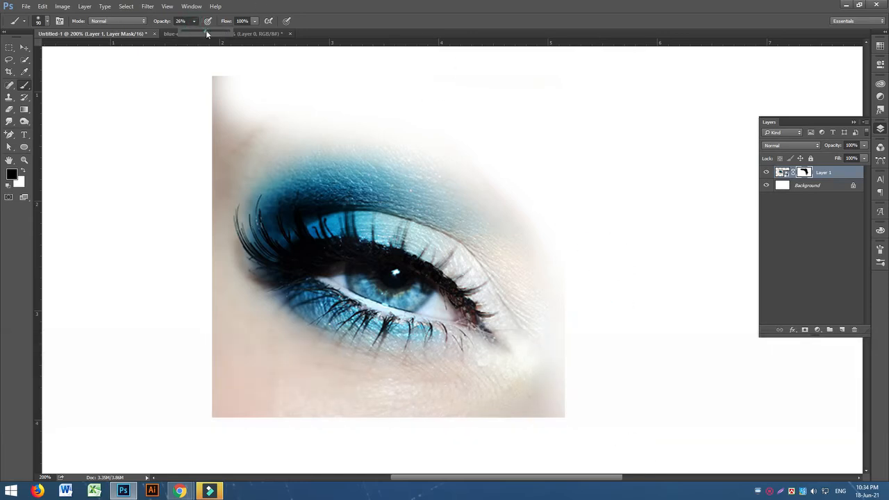
Raise the brush opacity to 64% and mask out the photo's right edge and remaining traces along the top.
mouse_move(572, 182)
mouse_down()
mouse_move(587, 386)
mouse_move(593, 313)
mouse_move(579, 181)
mouse_move(577, 455)
mouse_up()
drag(575, 231, 584, 363)
mouse_move(540, 103)
mouse_down()
mouse_move(455, 55)
mouse_move(462, 71)
mouse_move(452, 115)
mouse_move(306, 90)
mouse_move(244, 116)
mouse_move(278, 88)
mouse_up()
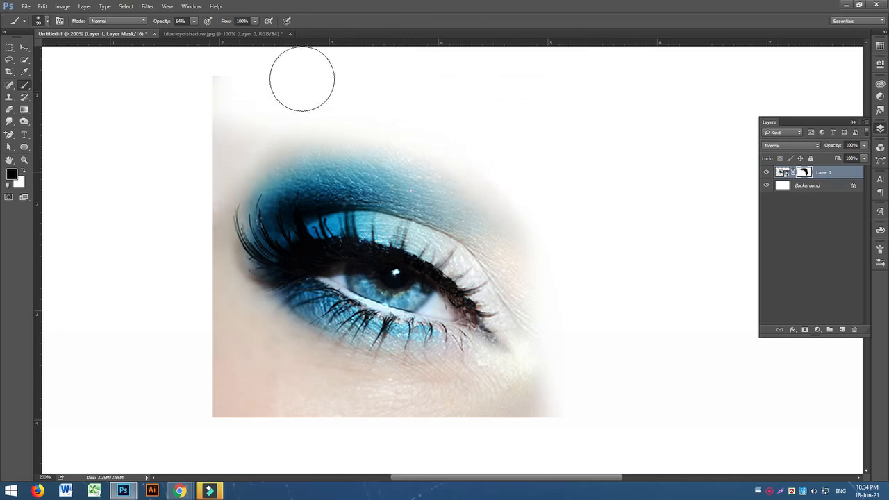
Mask out the photo's upper-left corner and the skin left above the eye shadow.
mouse_move(395, 100)
mouse_down()
mouse_move(246, 130)
mouse_move(165, 210)
mouse_move(228, 85)
mouse_move(180, 119)
mouse_move(212, 95)
mouse_move(185, 147)
mouse_move(164, 239)
mouse_up()
drag(230, 112, 198, 153)
mouse_move(290, 96)
mouse_down()
mouse_move(183, 264)
mouse_move(196, 197)
mouse_up()
mouse_move(204, 157)
mouse_down()
mouse_move(198, 137)
mouse_move(185, 221)
mouse_up()
drag(185, 203, 174, 155)
mouse_move(258, 83)
mouse_down()
mouse_move(347, 48)
mouse_move(360, 82)
mouse_up()
click(427, 109)
Mask out the skin along the photo's left and bottom edges, leaving a soft border around the lashes.
mouse_move(591, 428)
mouse_down()
mouse_move(371, 425)
mouse_move(622, 429)
mouse_move(281, 402)
mouse_move(174, 345)
mouse_up()
click(186, 236)
mouse_move(186, 239)
mouse_down()
mouse_move(212, 250)
mouse_move(182, 245)
mouse_up()
mouse_move(174, 205)
mouse_down()
mouse_move(200, 153)
mouse_move(208, 323)
mouse_up()
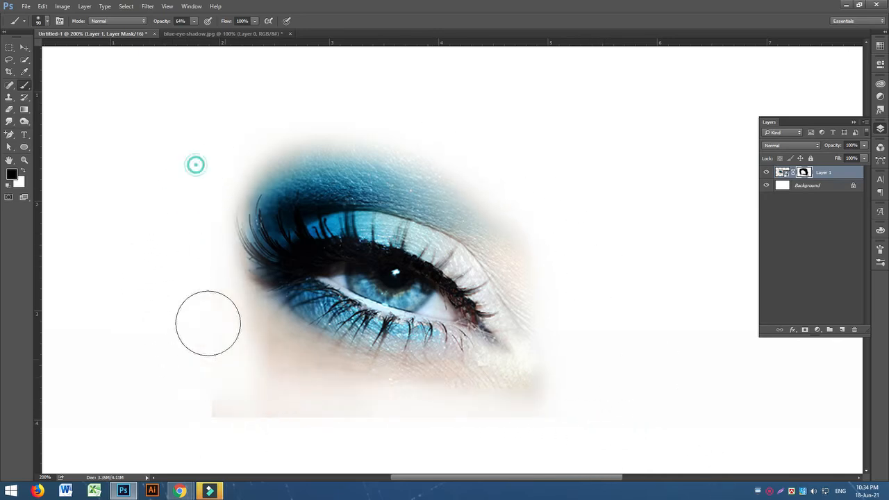
drag(190, 284, 413, 440)
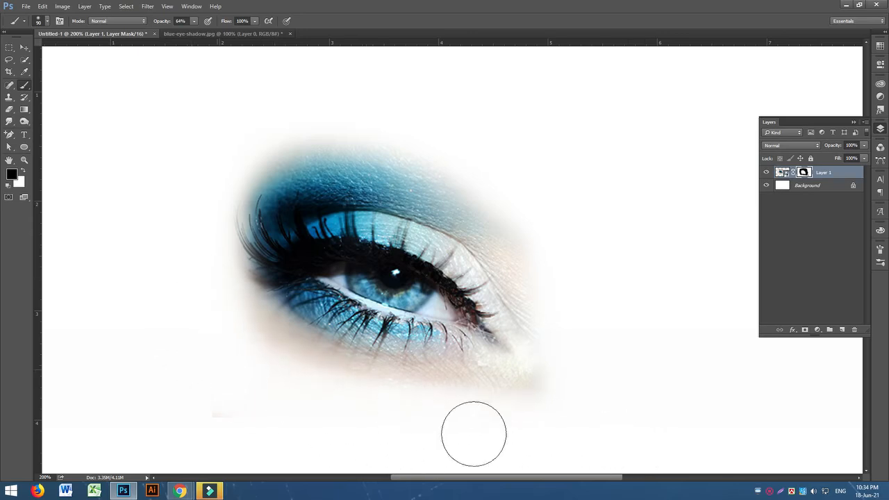
Mask out the leftover lower-left corner with a 150 px brush, and touch up the lower-right edge at 90 px.
key(bracketright)
key(bracketright)
key(bracketright)
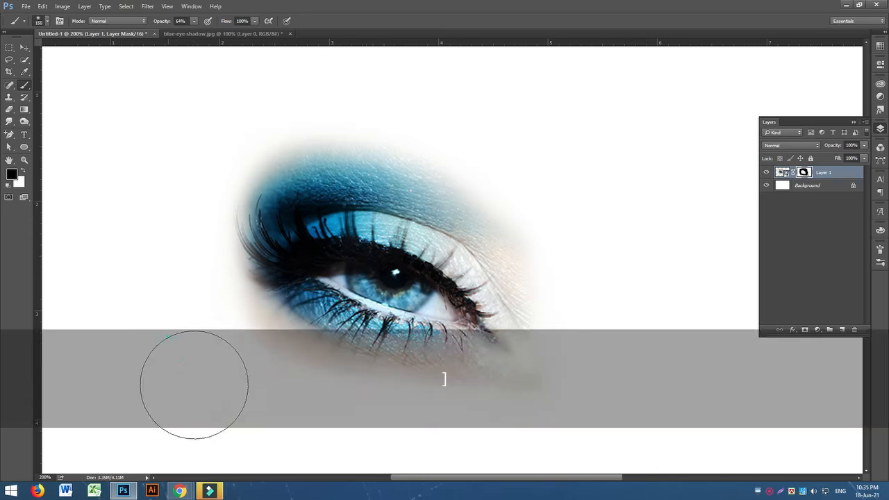
key(bracketleft)
key(bracketleft)
key(bracketleft)
click(590, 415)
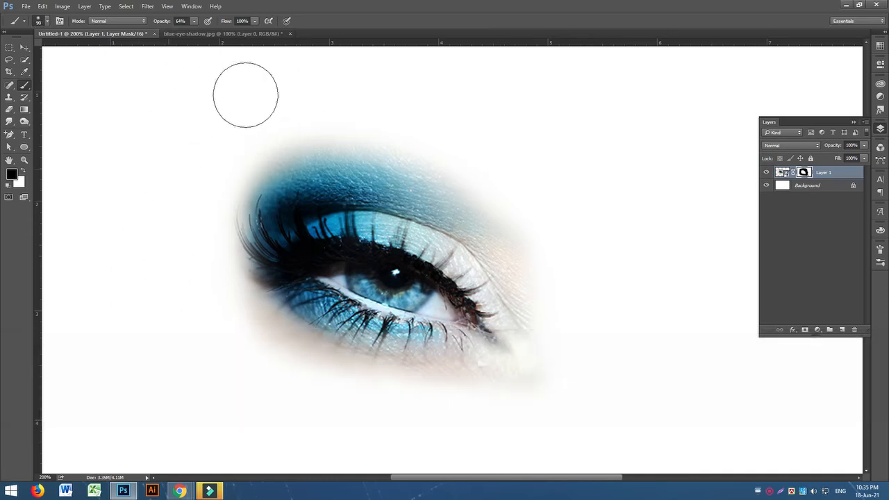
Place the image beautiful-young-freckled-green-eyed-lady-with-red-GK49865-scaled from the Student folder as embedded and apply the placement.
click(26, 6)
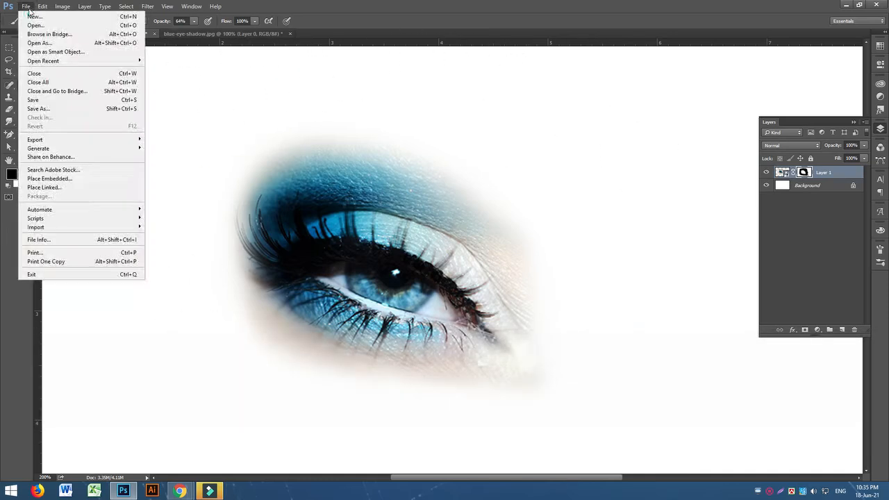
click(73, 179)
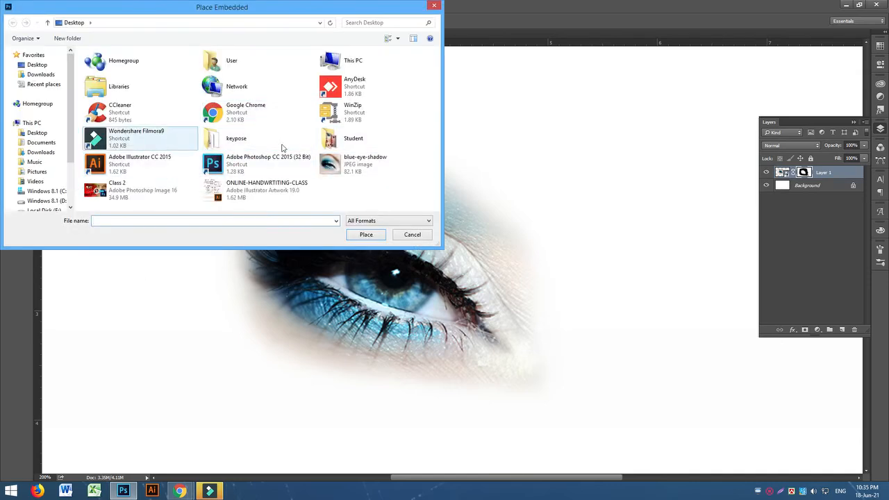
double_click(341, 142)
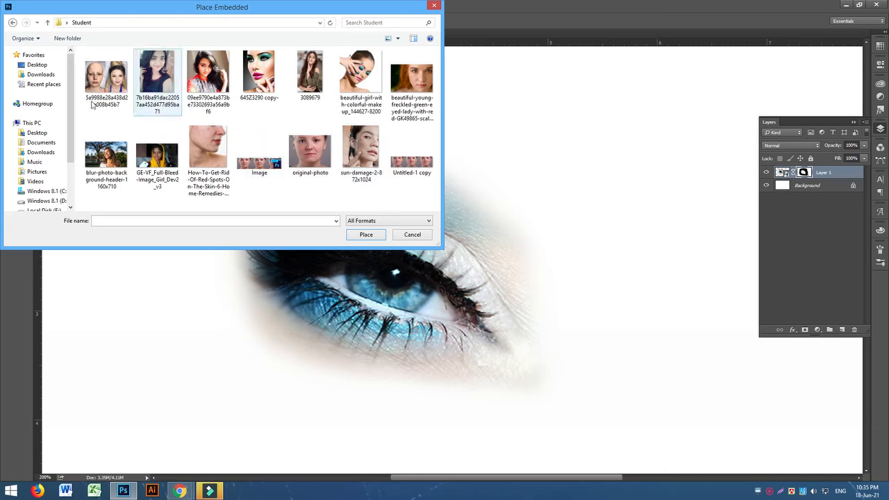
click(413, 82)
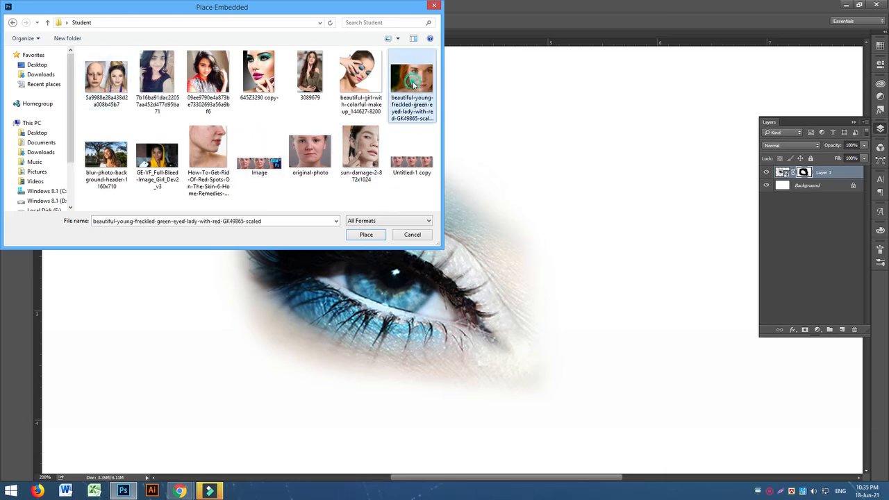
click(366, 235)
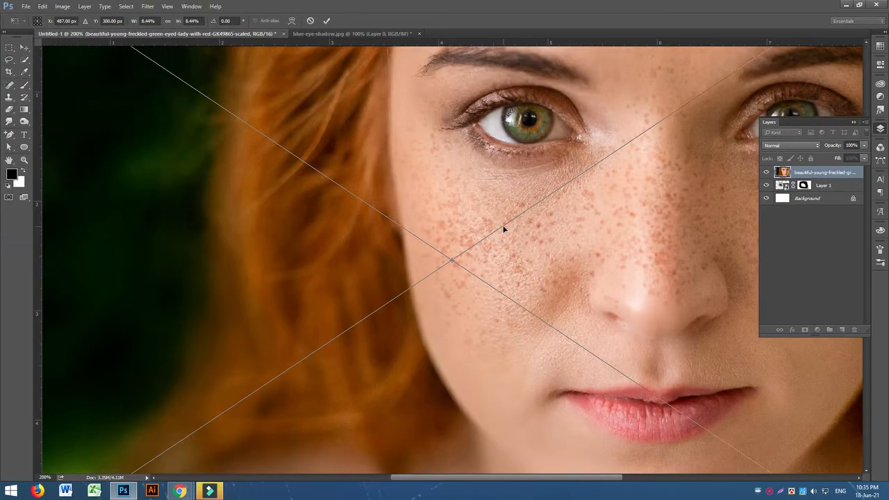
key(ctrl+minus)
key(ctrl+minus)
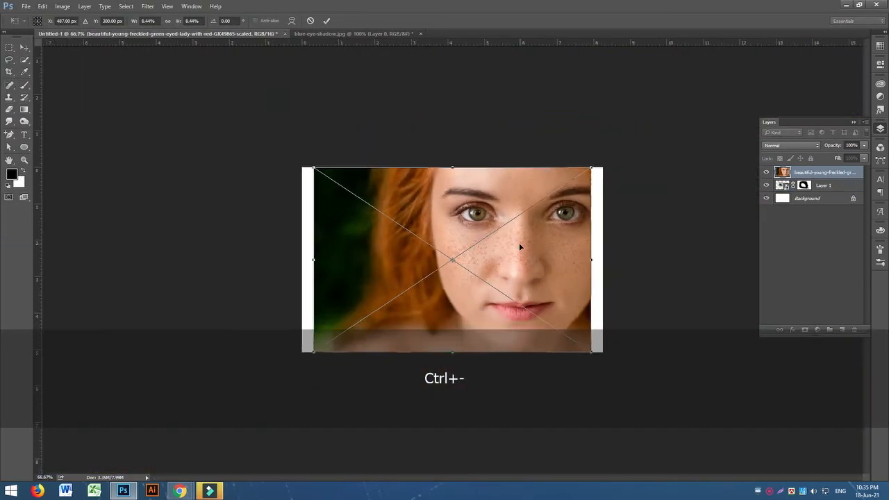
key(Return)
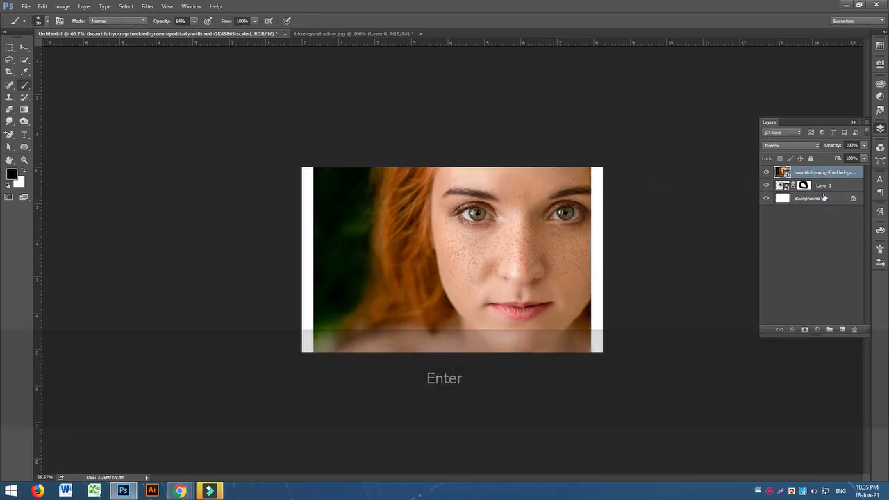
Move the portrait layer below Layer 1 and position the masked eye over the portrait's left-hand eye.
drag(827, 178, 831, 193)
click(28, 44)
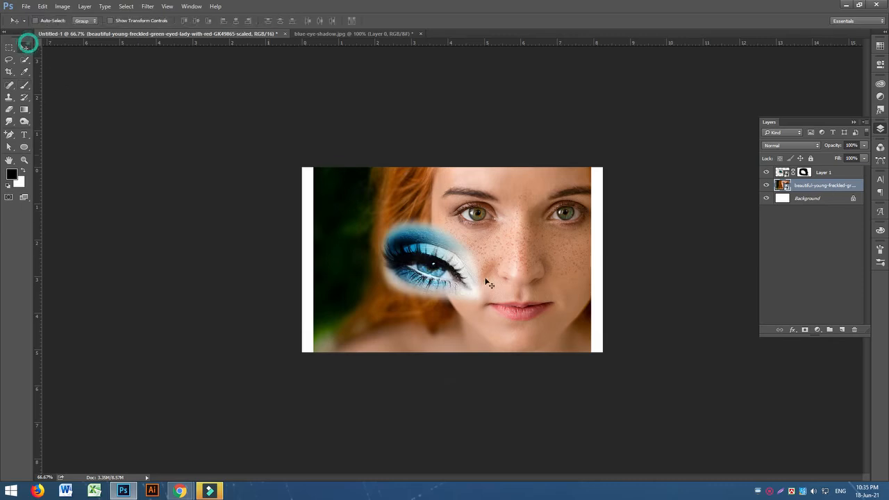
drag(442, 303, 515, 214)
key(ctrl+z)
click(807, 173)
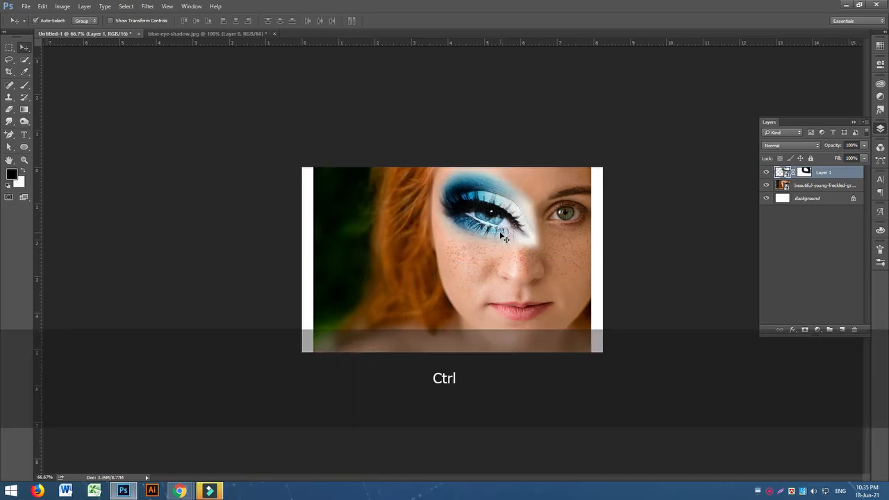
Free-transform the masked eye smaller, rotate it -18.59°, fit it over the portrait's left-hand eye, and apply the transform.
key(ctrl+t)
drag(548, 258, 489, 218)
drag(519, 246, 493, 221)
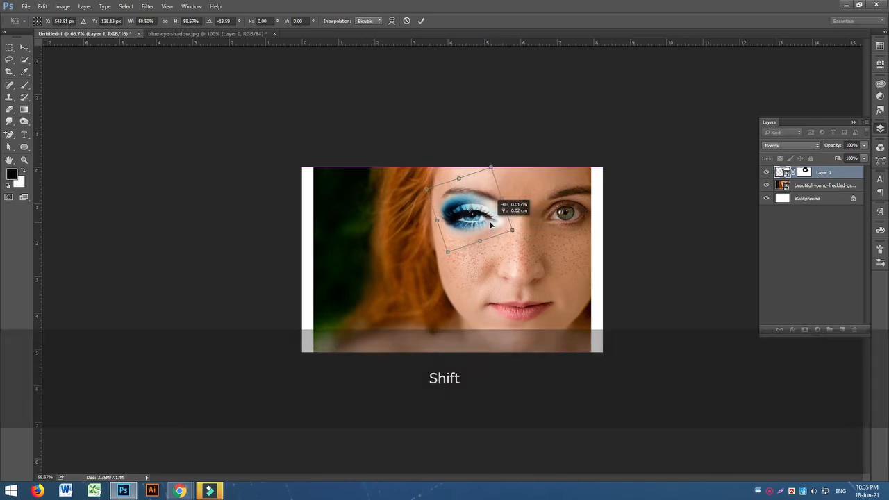
key(Return)
On Layer 1's mask, paint black at 64% opacity with 60 and 45 px brushes to blend the eye's edges into the skin.
key(ctrl+equal)
key(ctrl+equal)
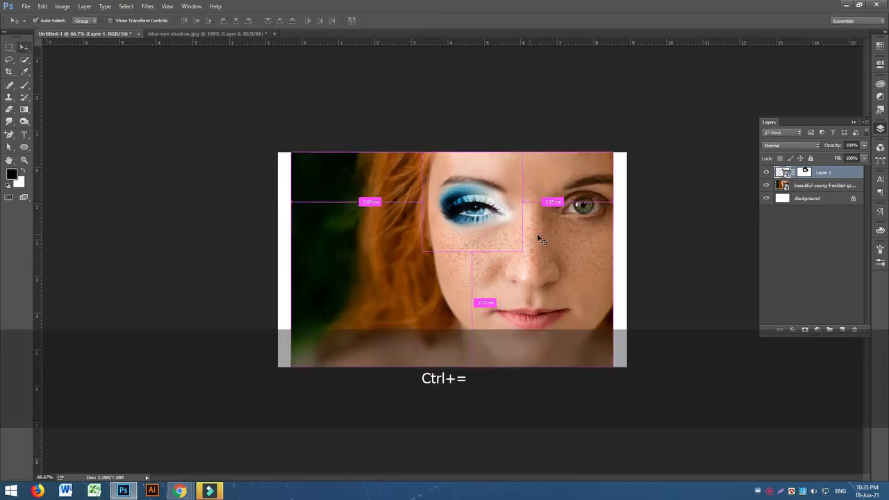
scroll(602, 231, up, 3)
drag(545, 196, 547, 202)
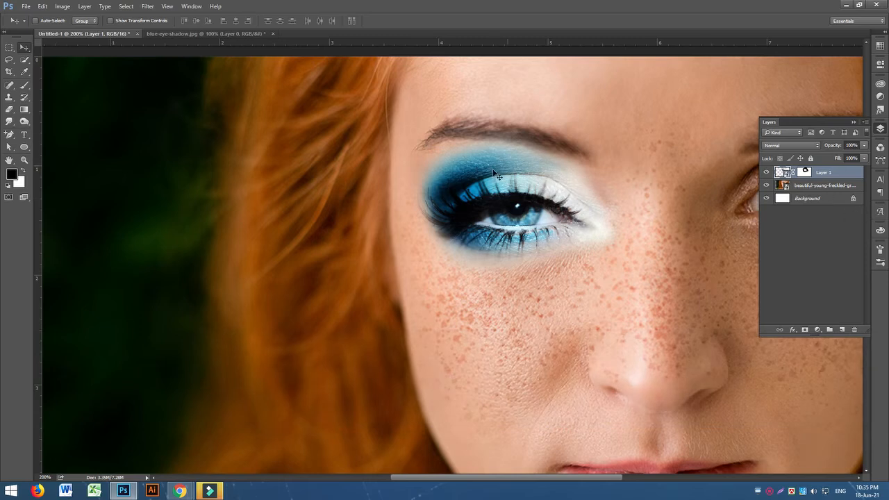
click(804, 172)
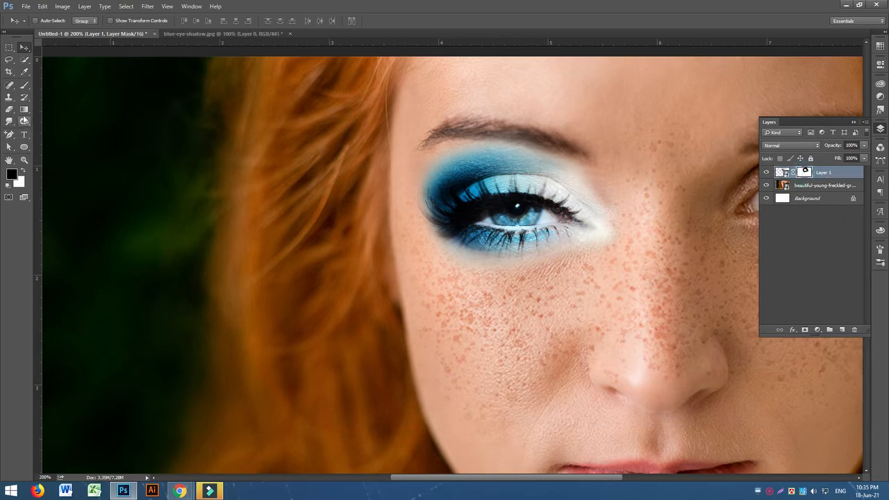
click(25, 85)
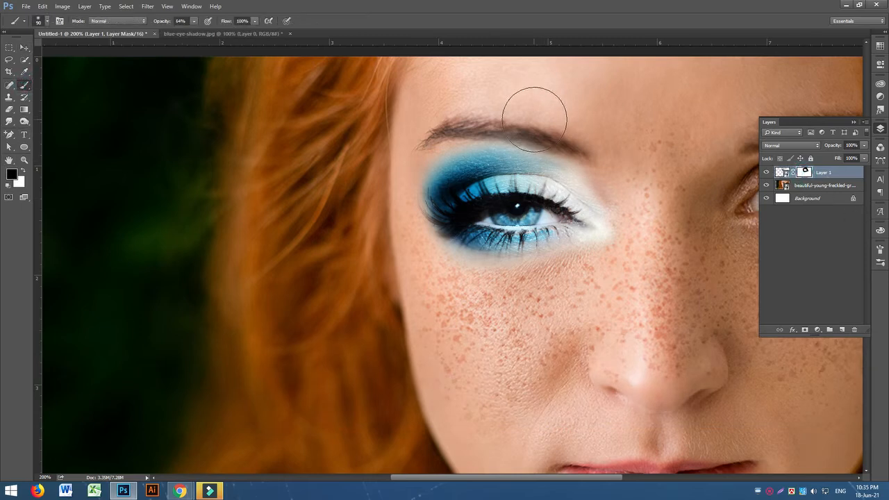
key([)
key([)
key([)
click(502, 124)
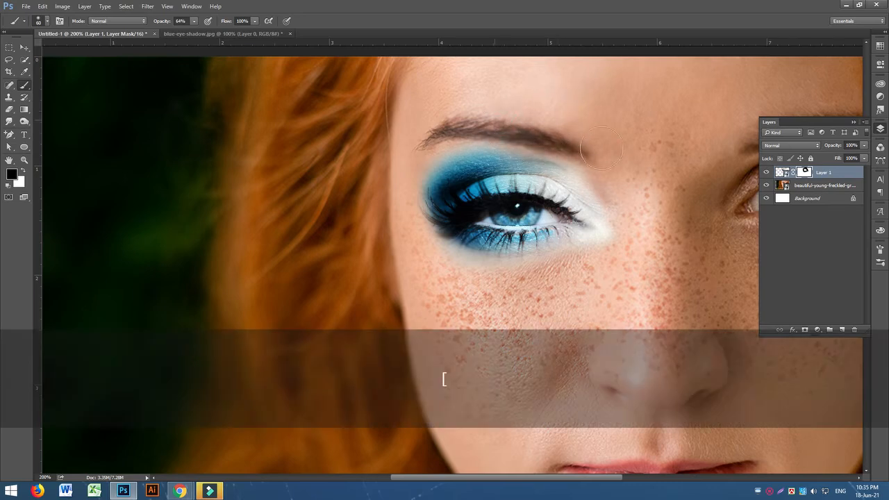
mouse_move(560, 137)
mouse_down()
mouse_move(576, 173)
mouse_move(619, 199)
mouse_up()
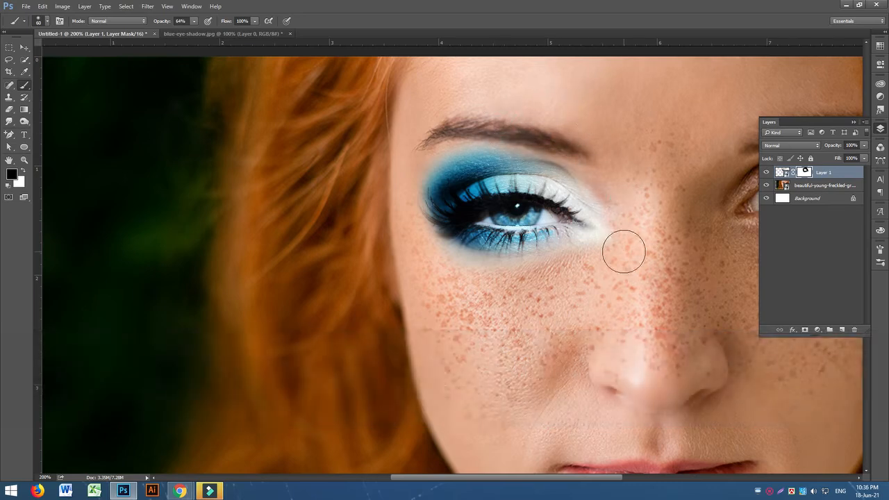
key([)
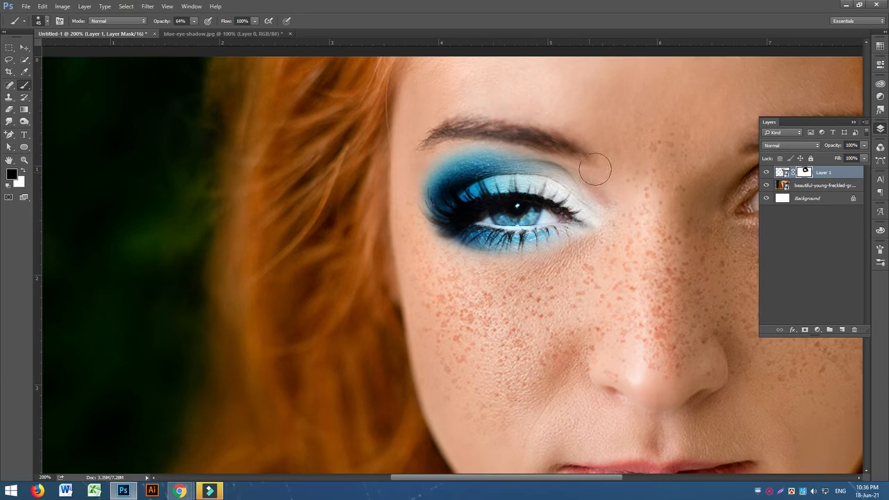
Nudge the masked eye slightly upward and place a duplicate of it horizontally across, over the portrait's other eye.
click(24, 48)
drag(595, 228, 587, 217)
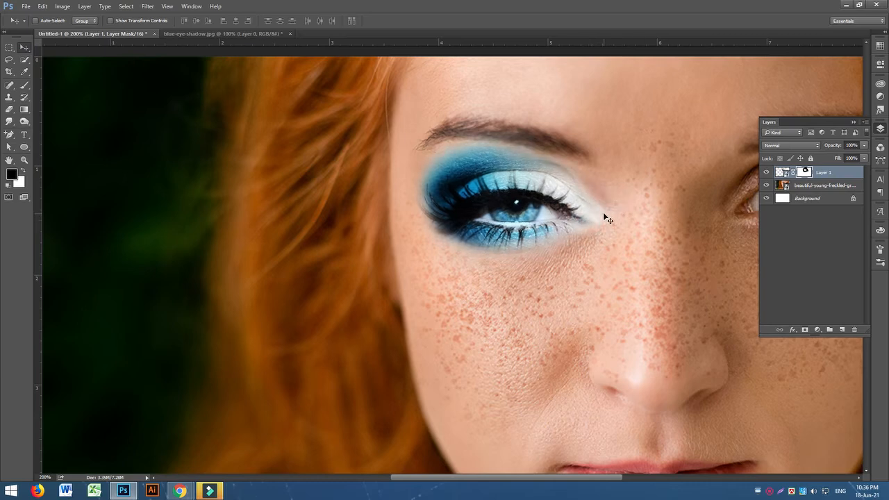
key(ctrl+minus)
key(ctrl+minus)
key(ctrl+equal)
key(ctrl+minus)
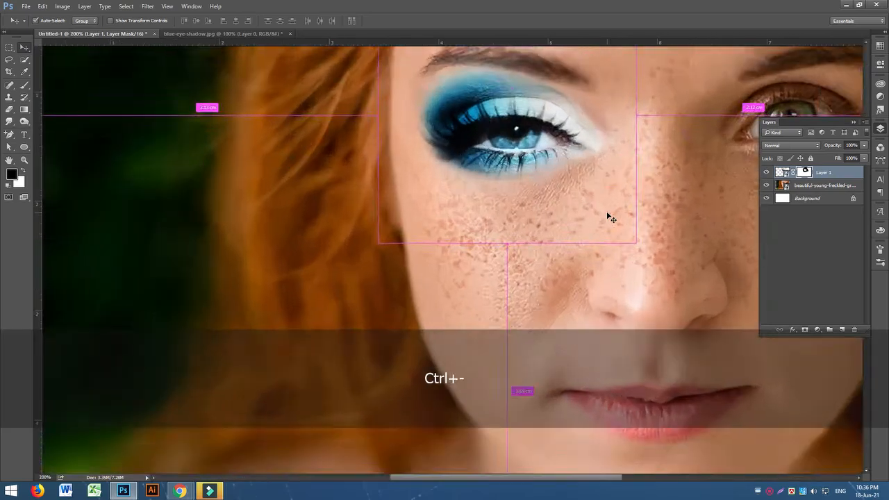
drag(507, 202, 678, 199)
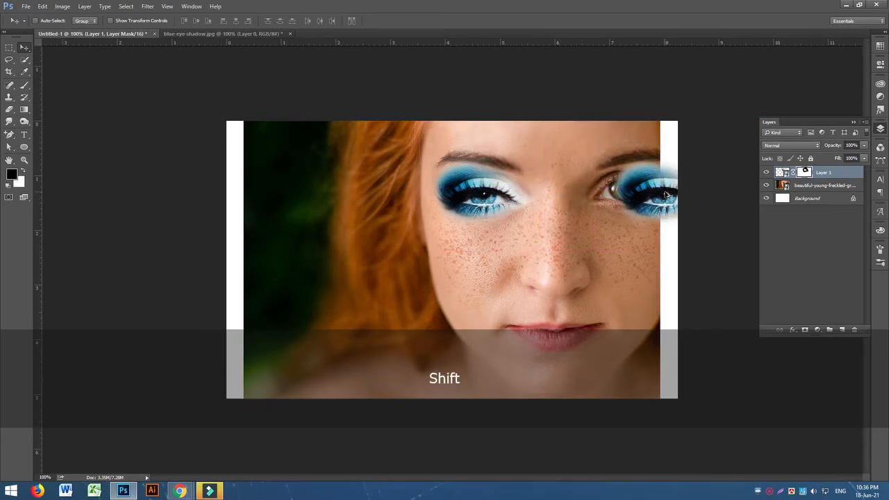
Flip the duplicated masked eye horizontally, fit it over the portrait's right-hand eye, and apply the transform.
key(ctrl+t)
right_click(612, 196)
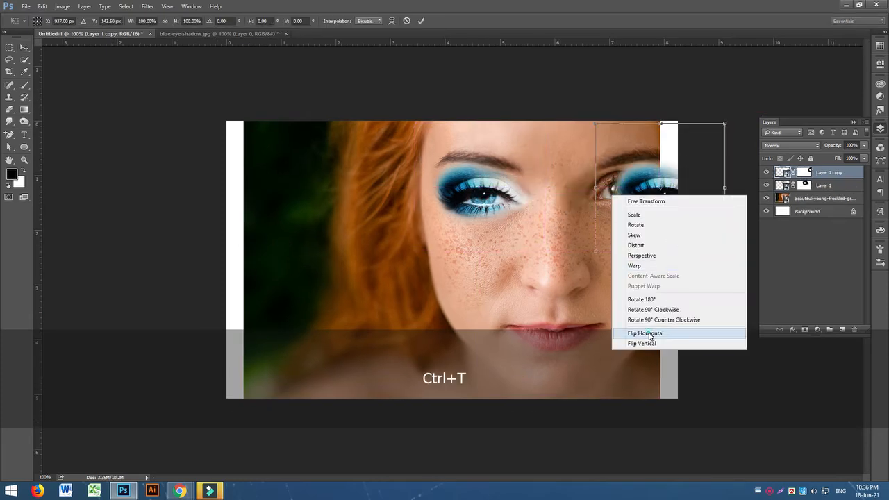
click(659, 334)
drag(655, 204, 636, 204)
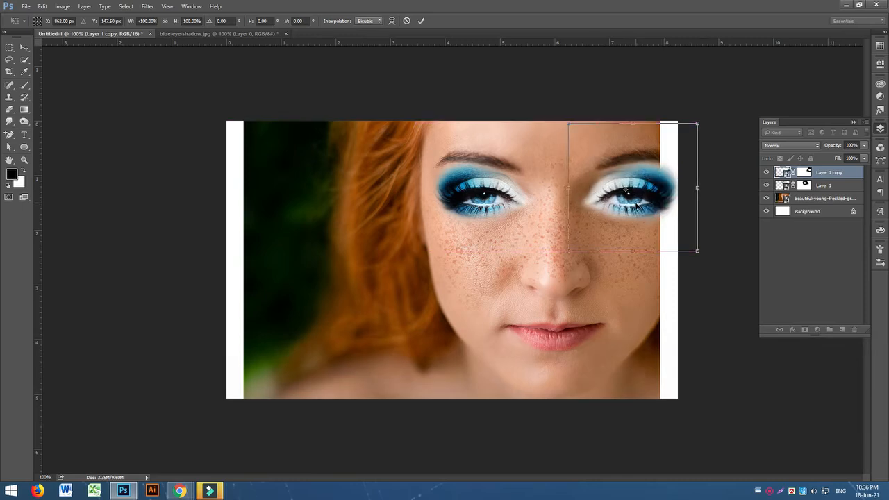
key(Return)
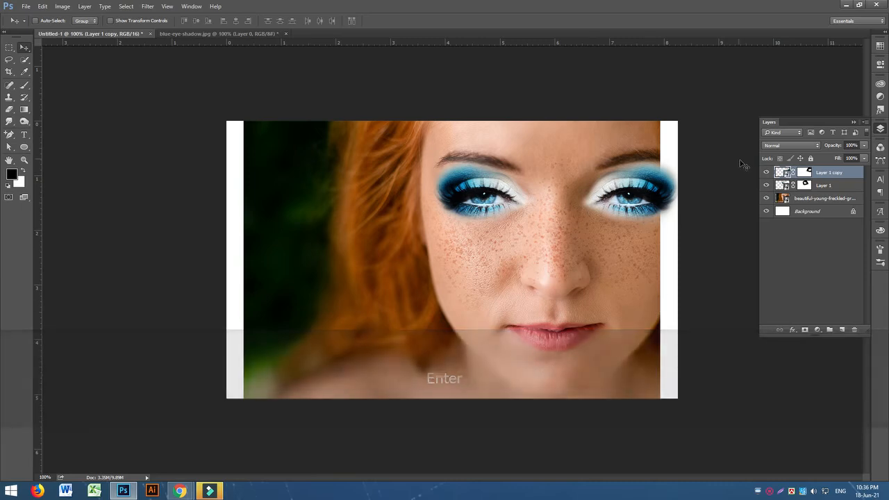
Delete both masked eye layers, Layer 1 copy and Layer 1, and undo the deletion of Layer 1.
key(Delete)
key(Delete)
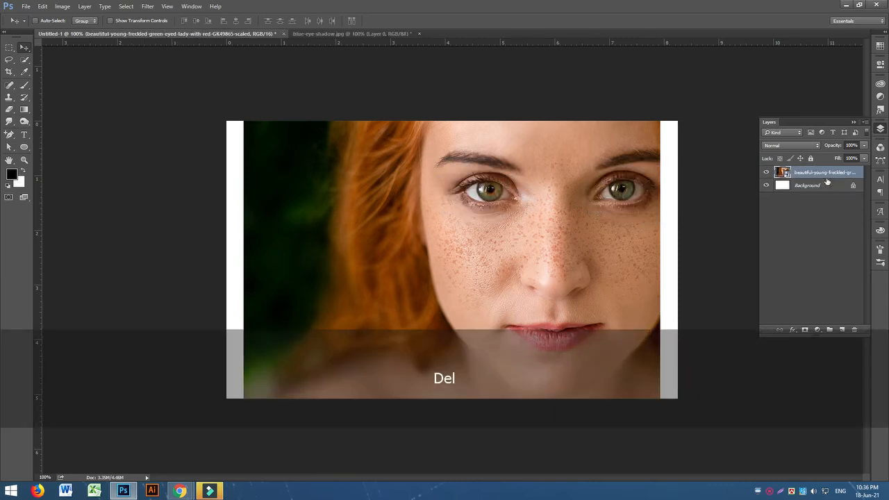
key(ctrl+equal)
key(ctrl+minus)
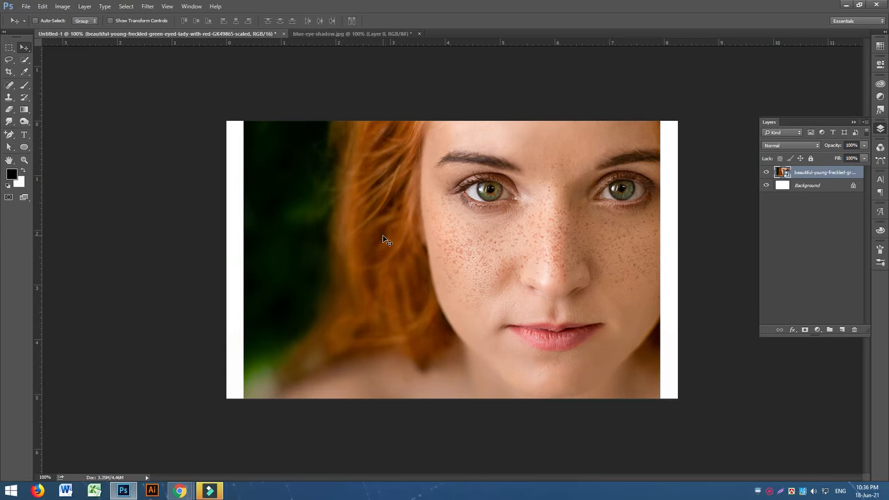
key(ctrl+z)
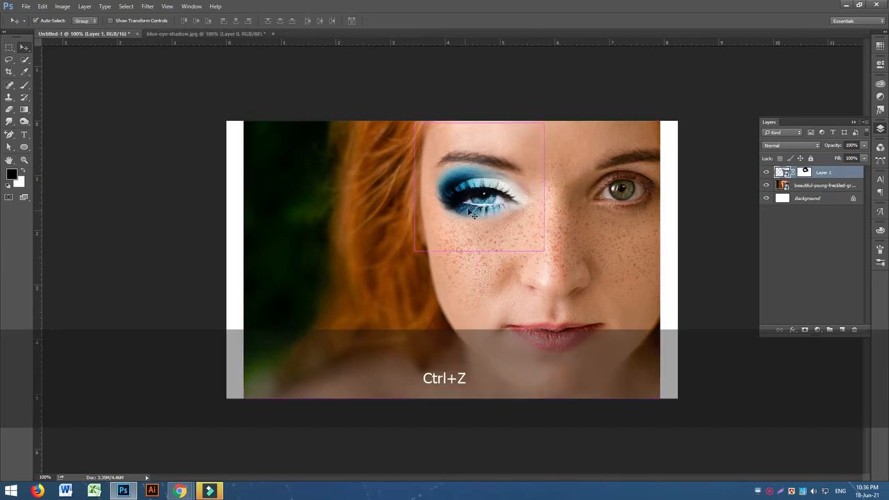
Free-transform the masked eye, trying a horizontal flip and a vertical flip and undoing each one.
key(ctrl+t)
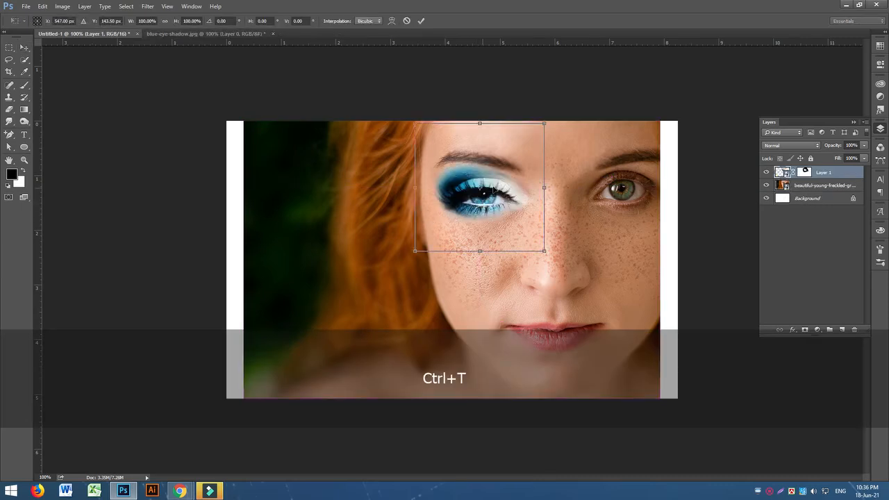
right_click(514, 195)
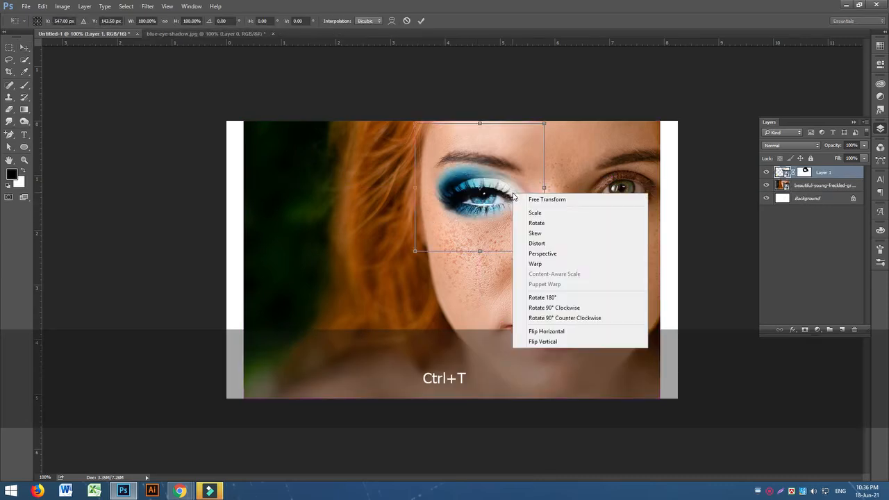
click(547, 332)
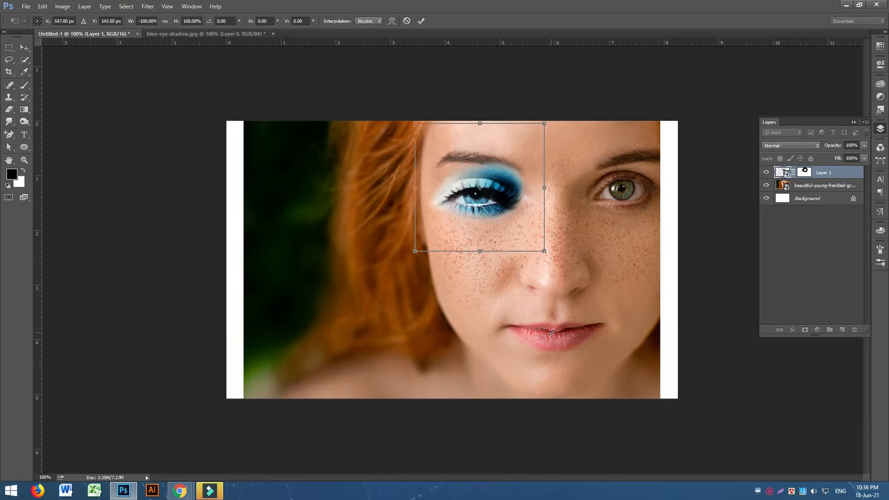
key(ctrl+z)
right_click(508, 195)
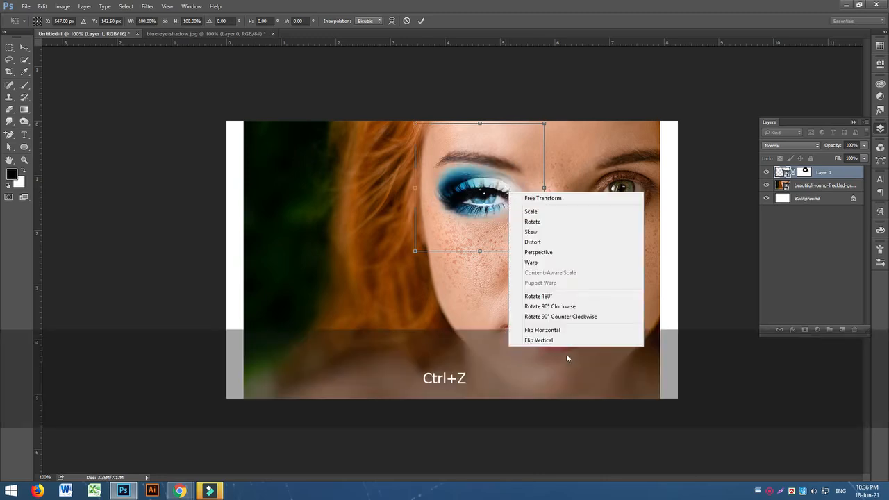
click(533, 339)
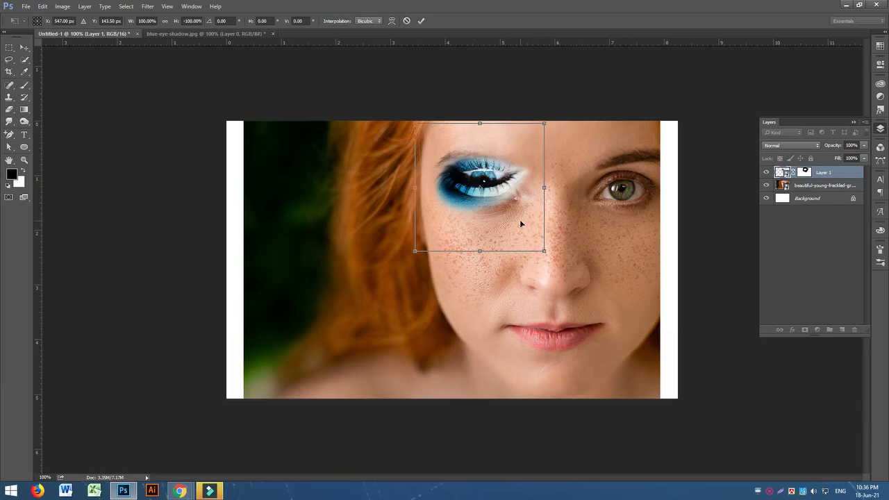
key(ctrl+z)
key(Delete)
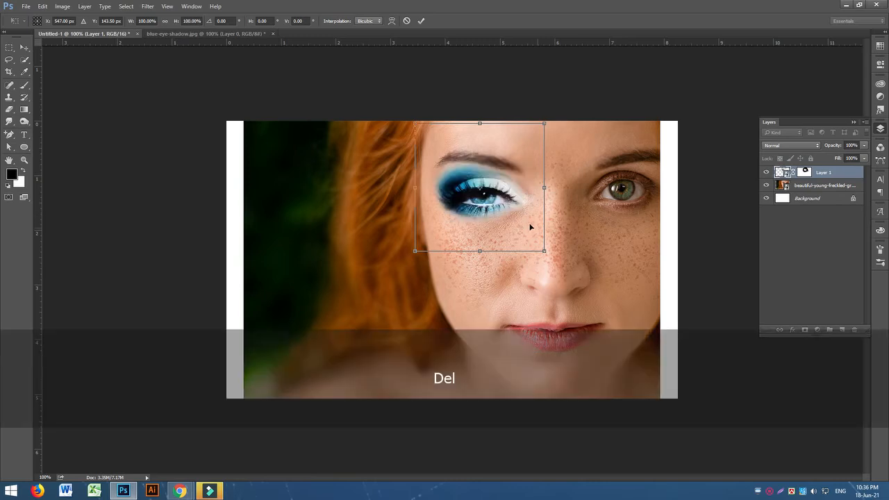
Switch to the Google Meet call in Chrome, admit the waiting participant, and return to Photoshop.
mouse_move(179, 490)
click(129, 439)
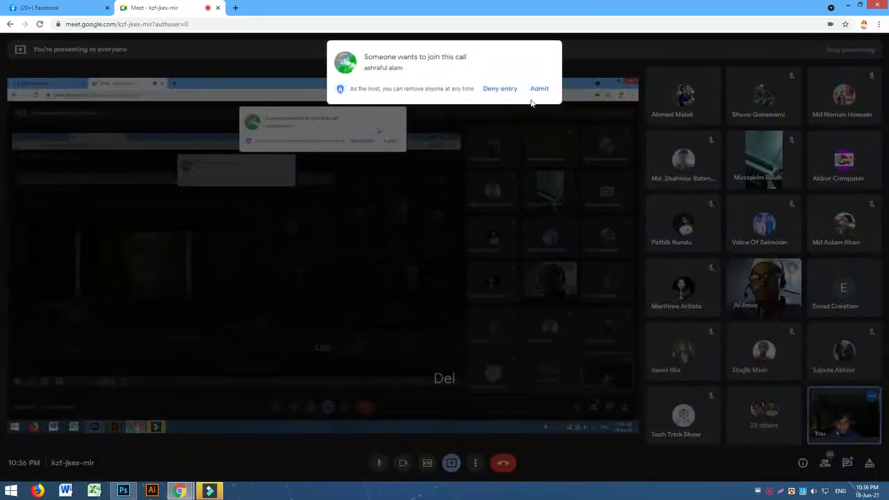
click(544, 91)
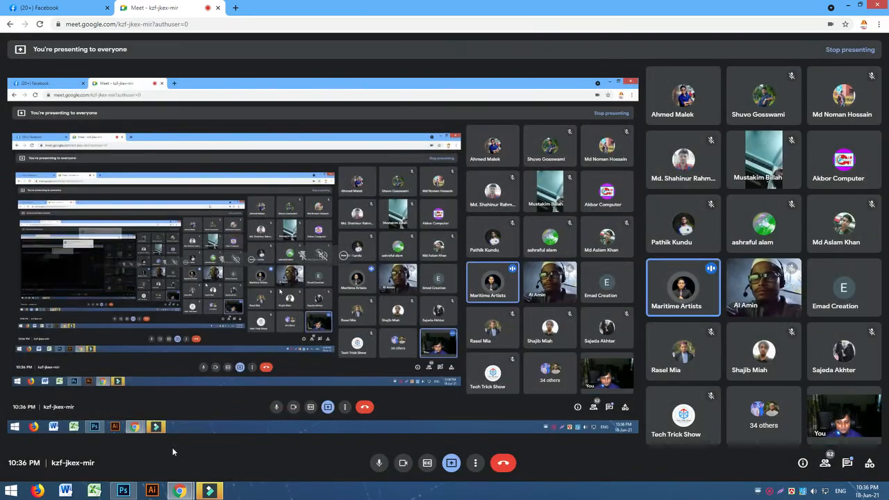
click(123, 490)
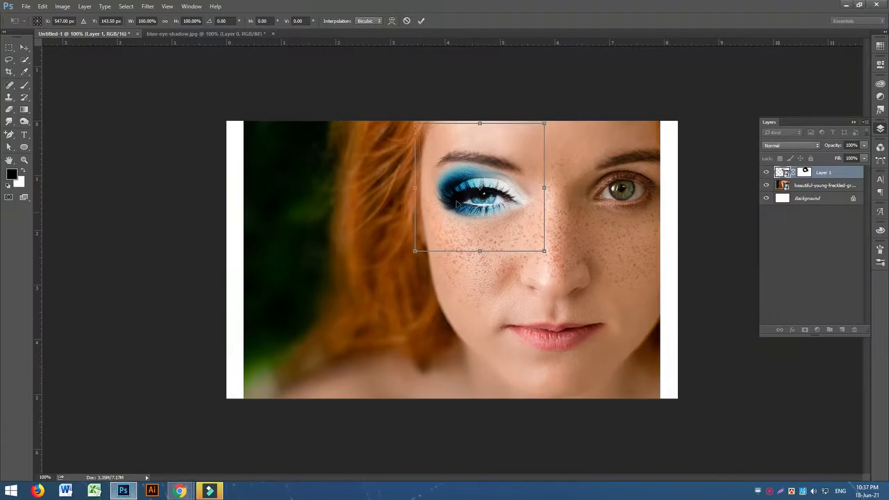
Leave the transform on the masked eye and delete Layer 1 from the portrait document.
key(Delete)
drag(513, 203, 532, 218)
key(Return)
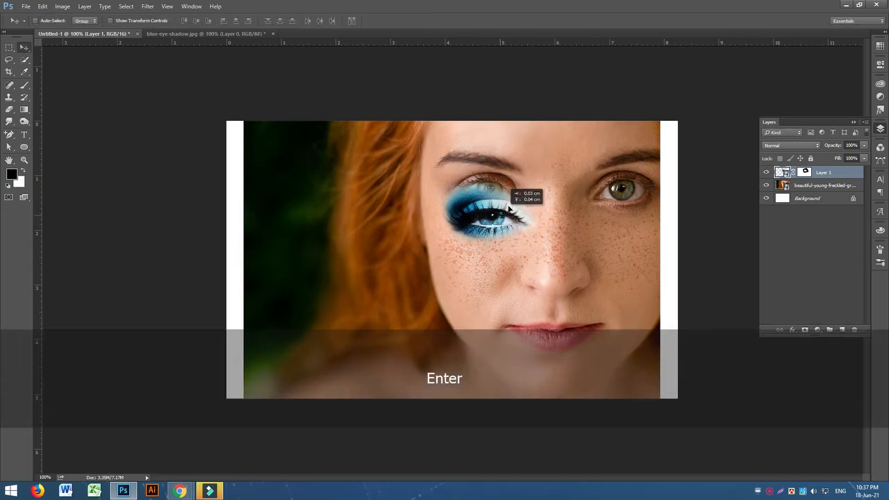
key(Delete)
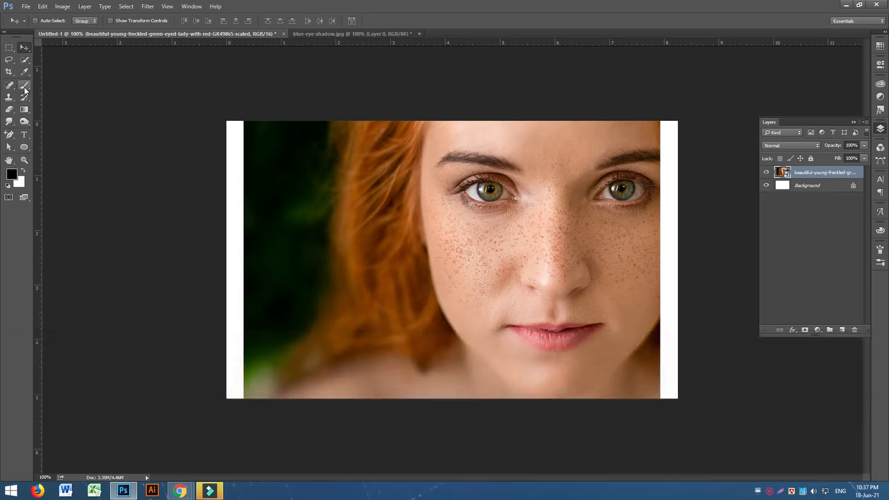
Examine the Brush tool's size and hardness settings and its round brush presets, and switch back to the Move tool.
drag(24, 85, 70, 86)
click(71, 84)
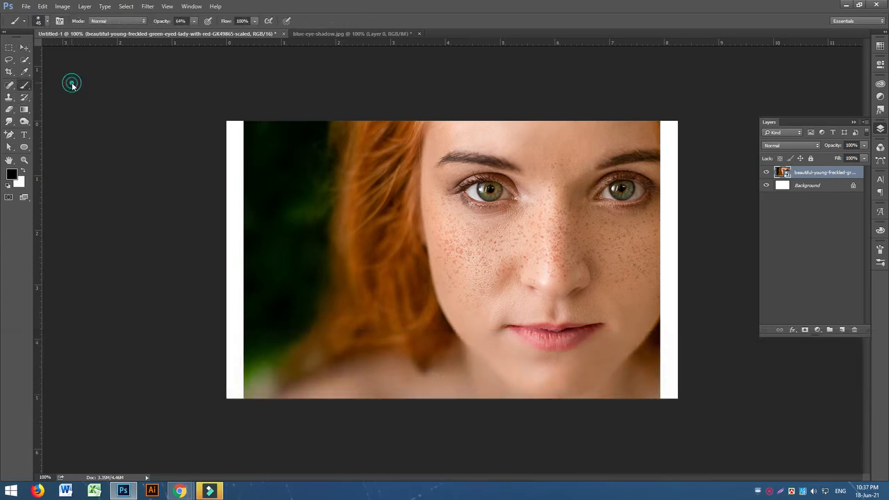
click(47, 22)
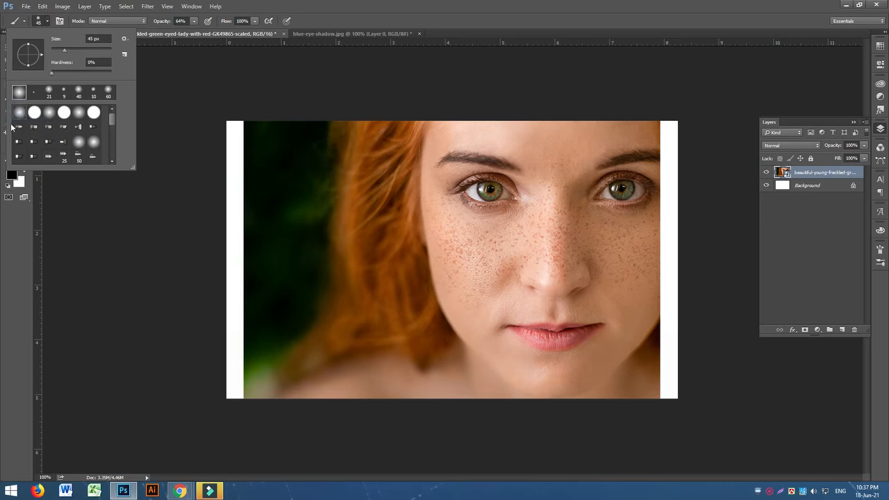
drag(50, 72, 102, 74)
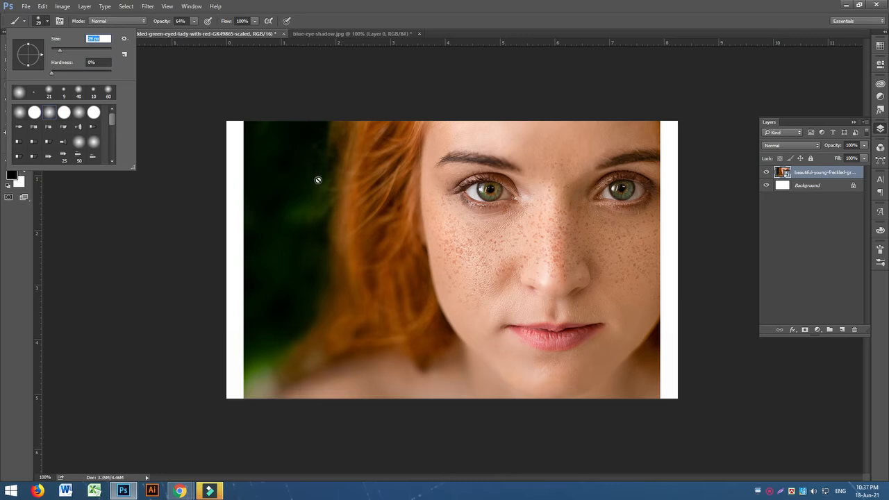
click(809, 245)
click(25, 47)
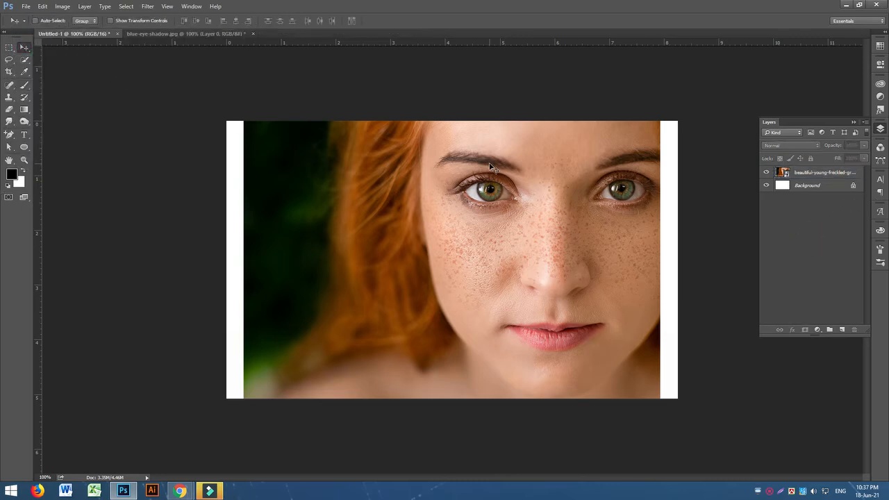
Switch to the Google Meet call, mute the highlighted unmuted participant for everyone, and return to Photoshop.
mouse_move(179, 491)
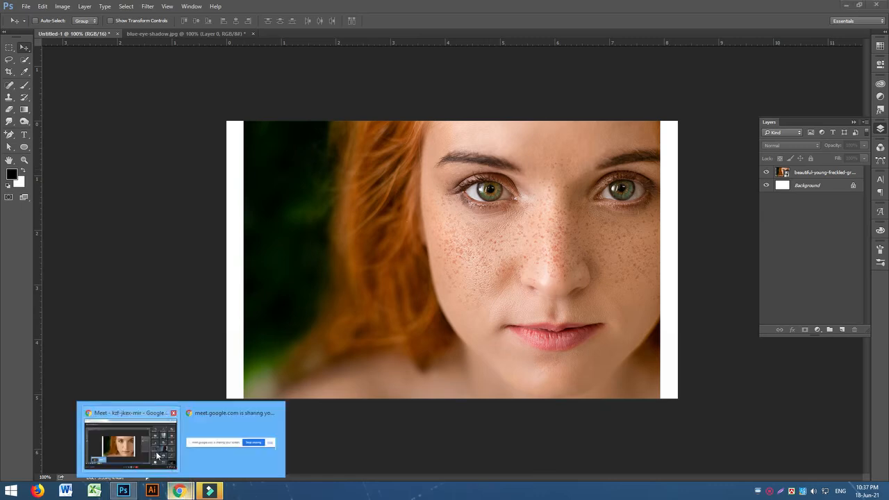
click(131, 440)
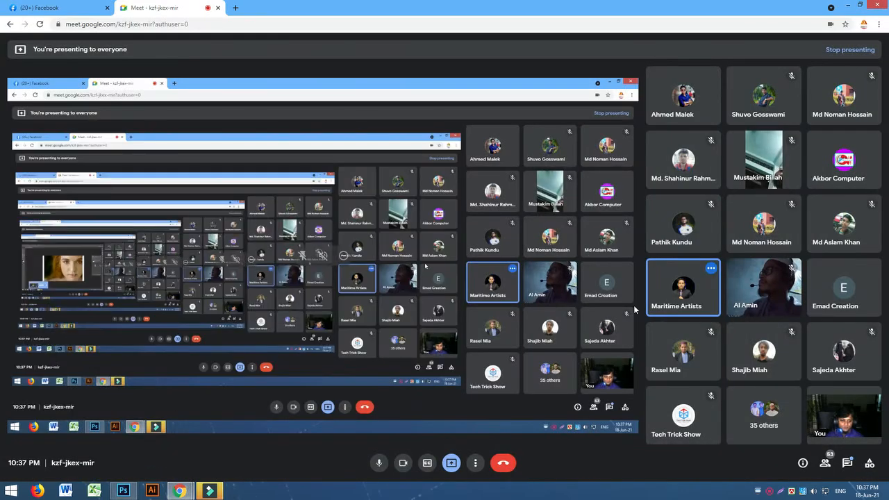
click(681, 295)
click(488, 274)
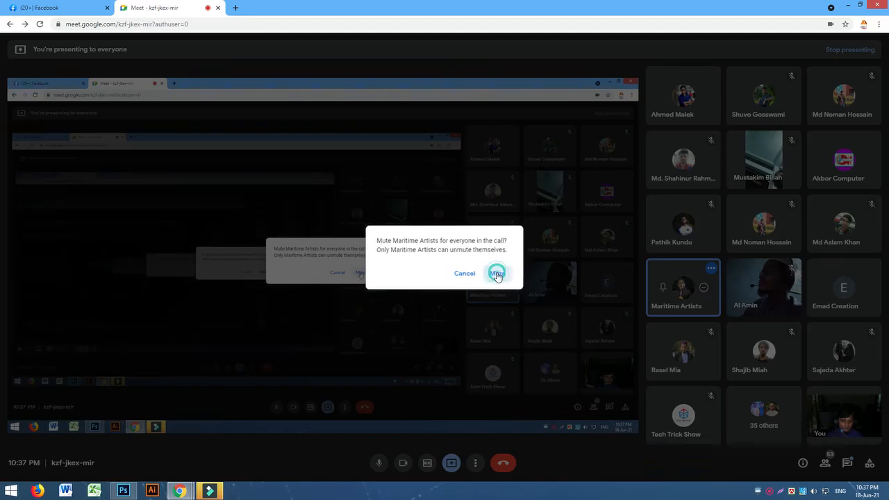
click(123, 491)
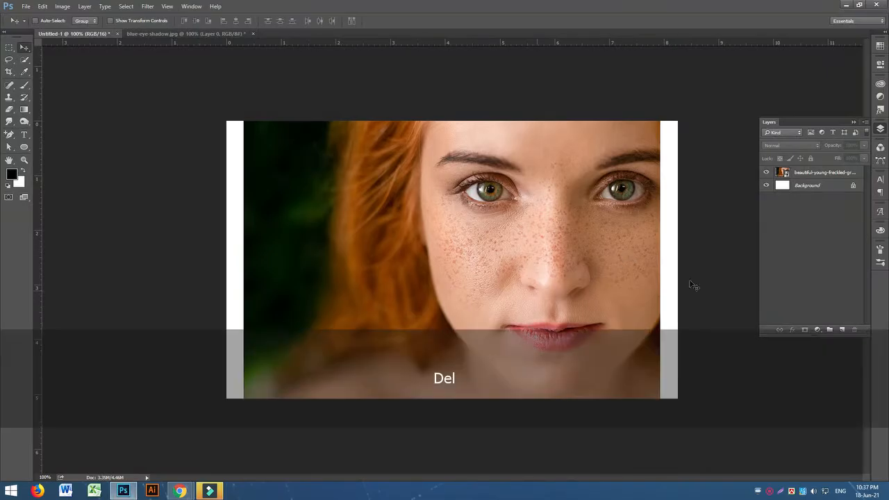
Delete the portrait layer and add a one-word first name as horizontal text on the blank white canvas.
click(841, 179)
key(Delete)
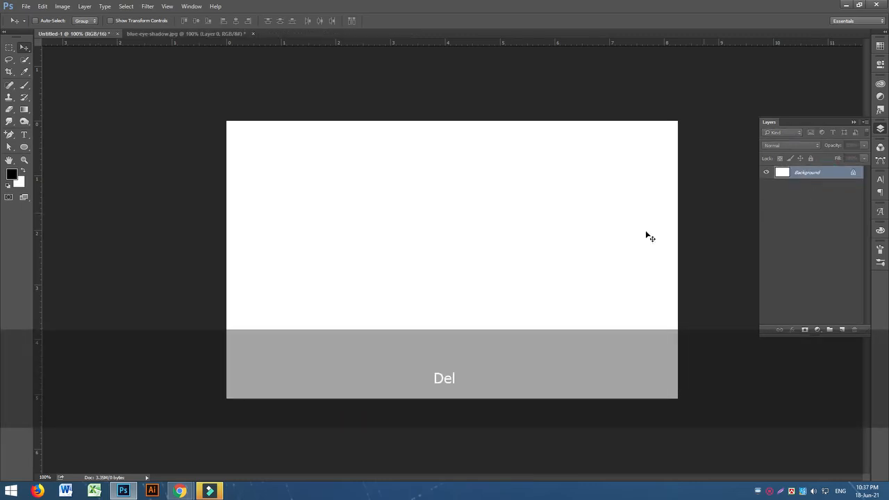
click(25, 134)
click(386, 241)
text(Mamun)
Scale the name text up to about 40.83 pt in the middle of the canvas and apply the transform.
click(27, 49)
key(ctrl+t)
drag(463, 251, 565, 277)
key(Return)
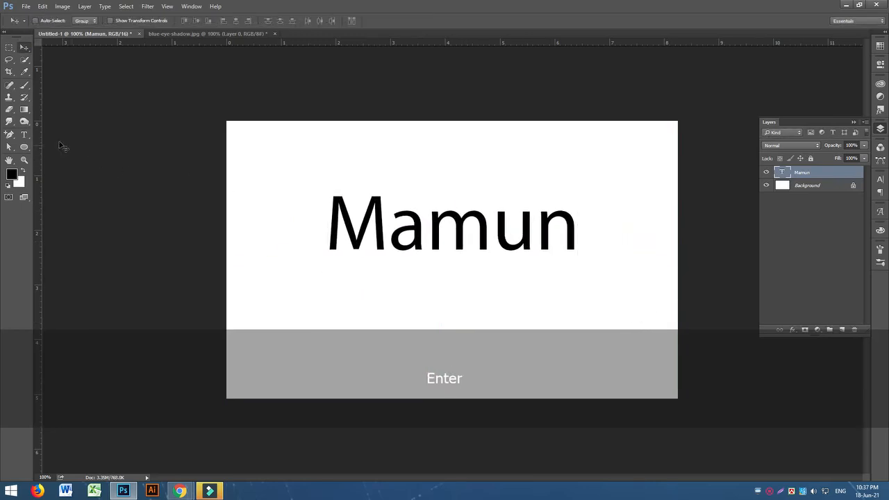
Change the name text's font to Montserrat Black Italic.
click(25, 134)
click(79, 21)
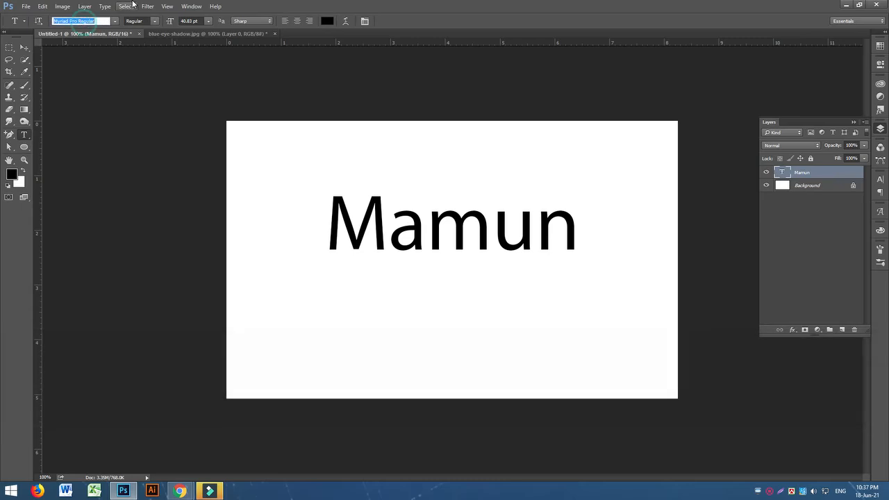
text(mont)
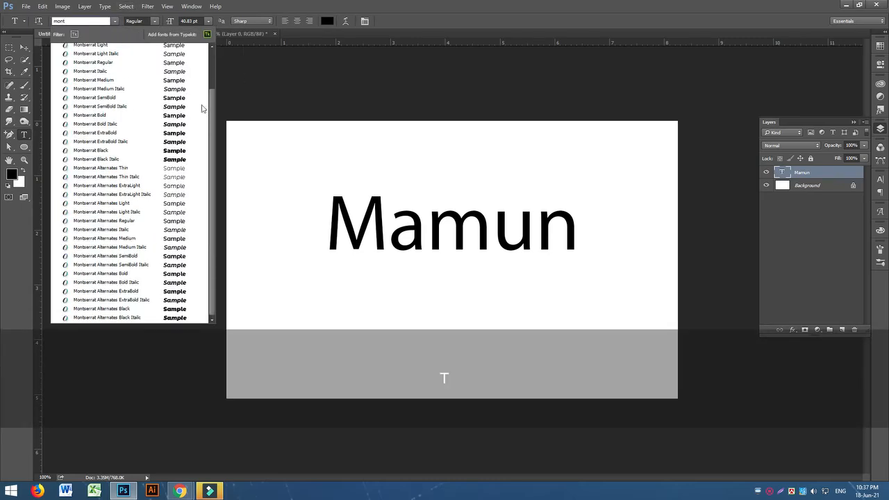
click(179, 160)
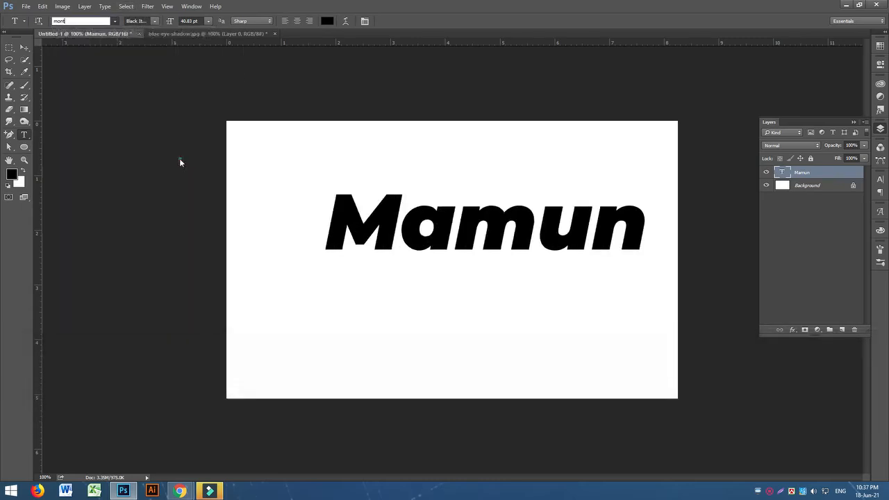
Reposition the name text near the canvas centre, enlarge it slightly with Free Transform, and apply the transform.
click(25, 47)
drag(567, 231, 543, 242)
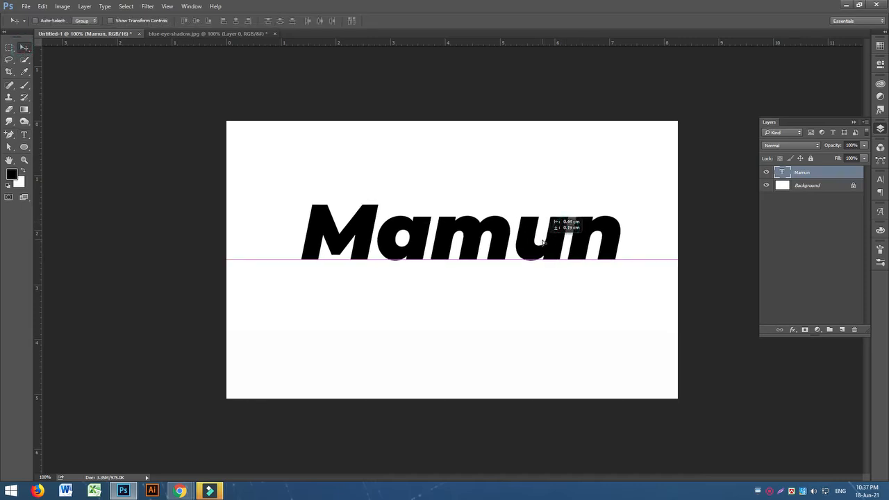
key(ctrl+t)
drag(624, 281, 652, 300)
drag(576, 256, 561, 253)
key(Return)
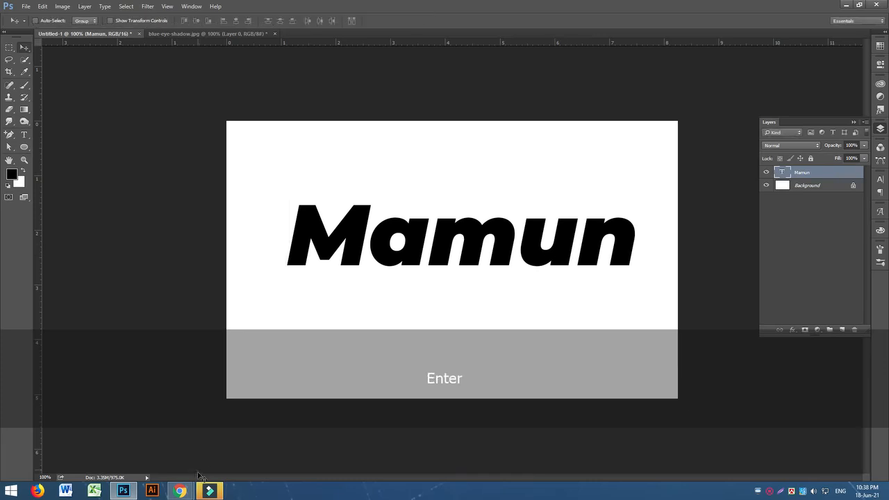
Switch to Google Meet again, admit the next participant asking to join, and return to the text document in Photoshop.
mouse_move(180, 491)
click(129, 440)
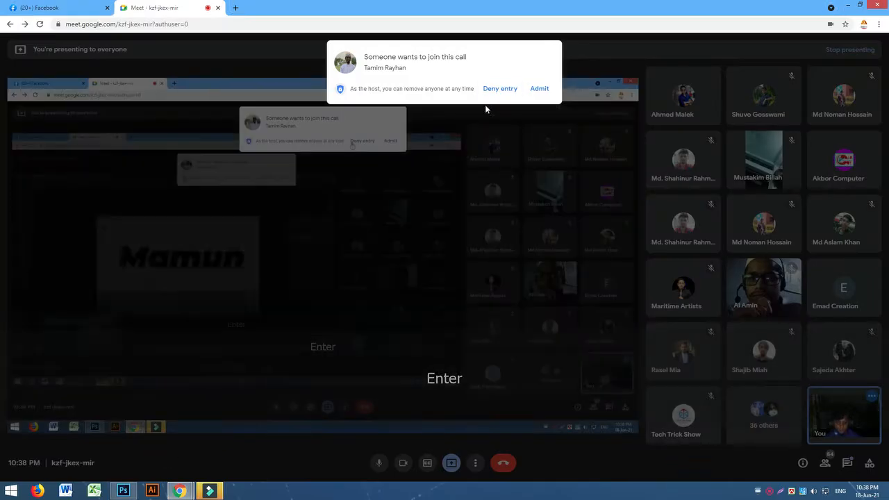
click(539, 89)
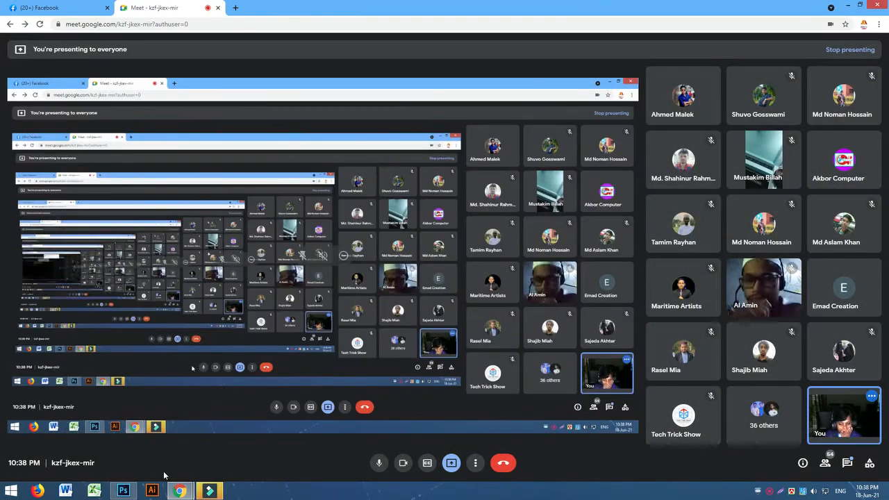
click(123, 491)
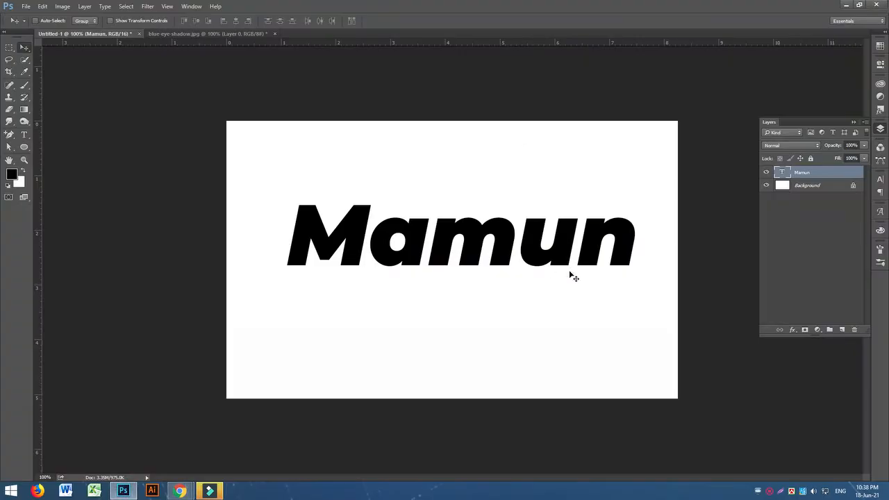
Nudge the large name text slightly up and to the left on the canvas.
drag(576, 239, 568, 234)
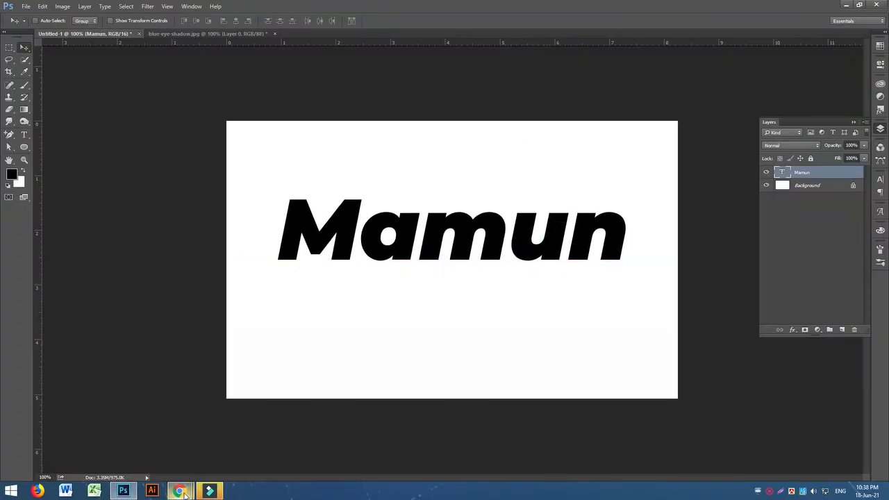
Switch to Chrome, open Gmail in a new tab, and show the Sent mail.
mouse_move(184, 494)
click(232, 434)
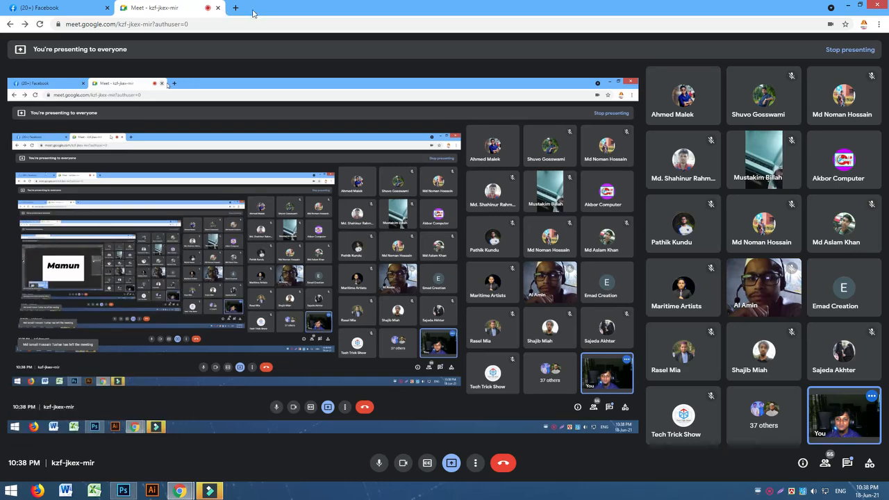
click(236, 8)
click(800, 48)
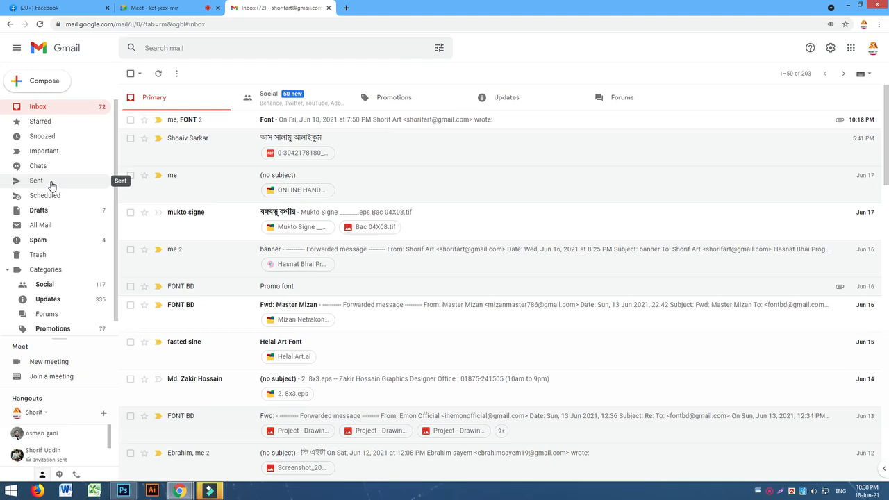
click(51, 186)
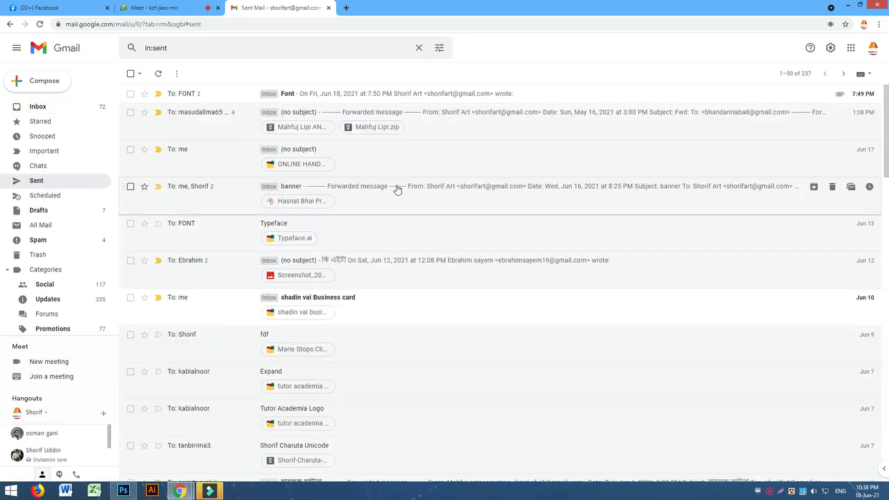
Look through the sent messages for the one carrying the English font collection attachment.
scroll(463, 249, down, 1)
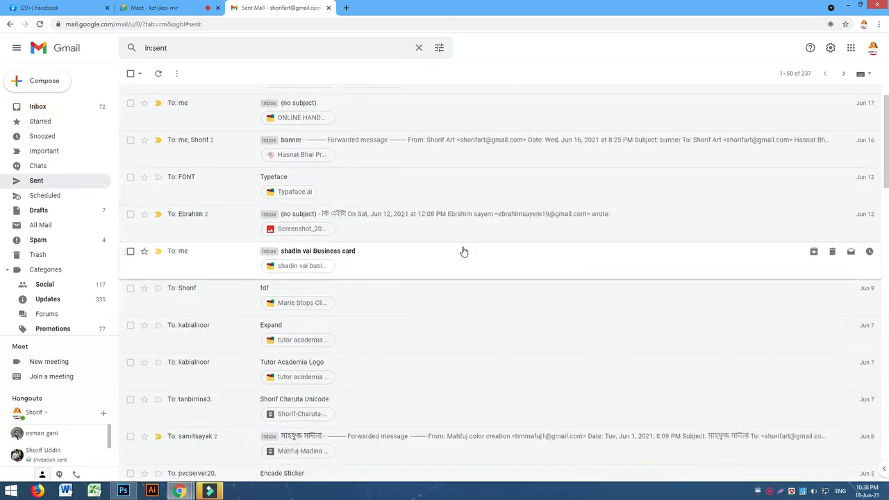
scroll(466, 252, down, 1)
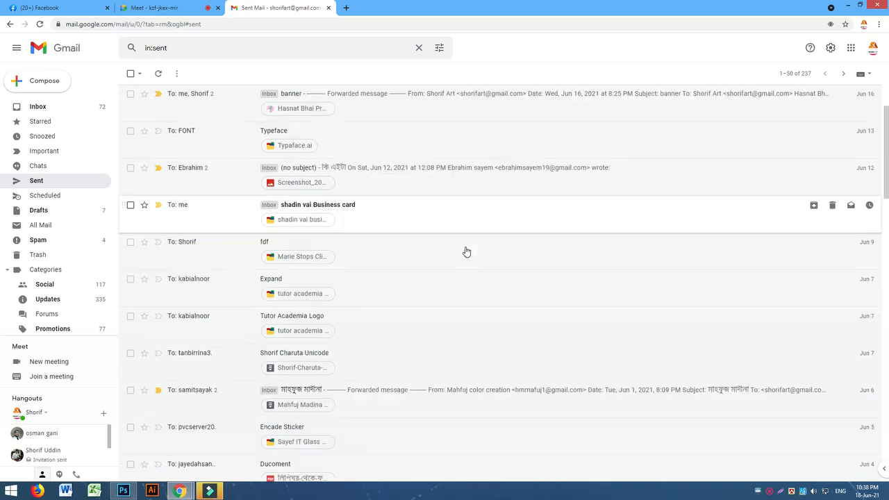
scroll(465, 258, down, 1)
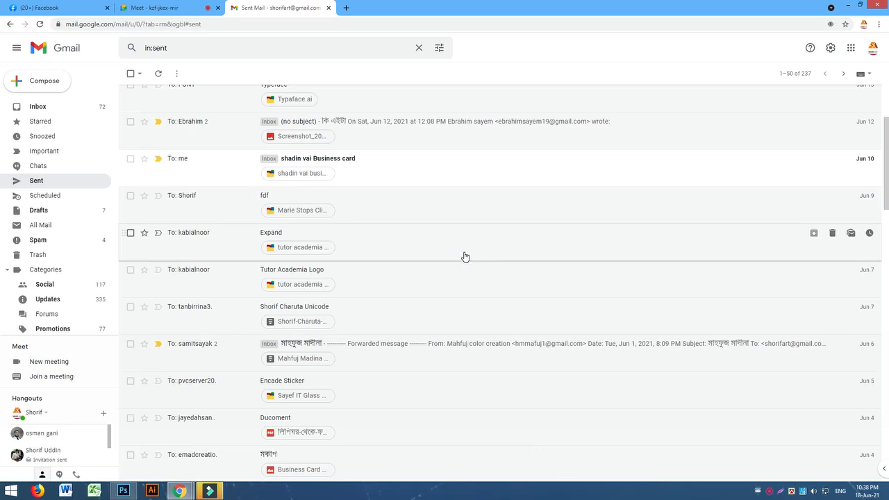
scroll(464, 257, down, 6)
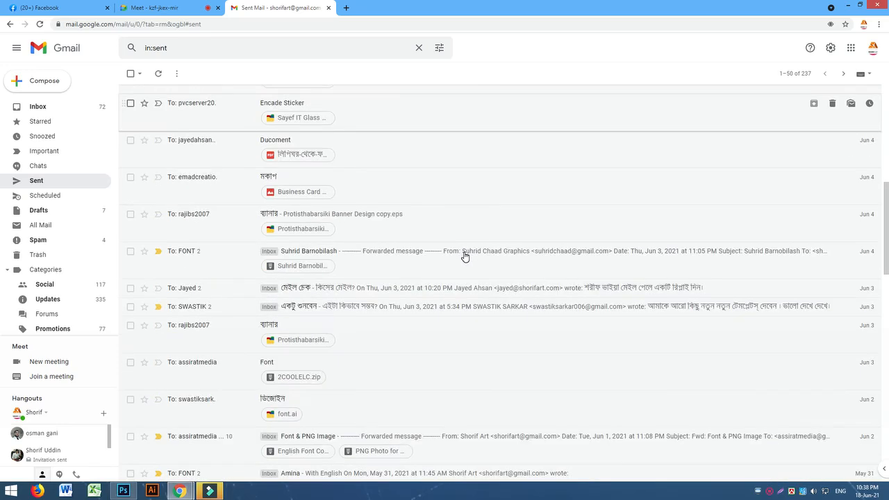
scroll(463, 257, down, 2)
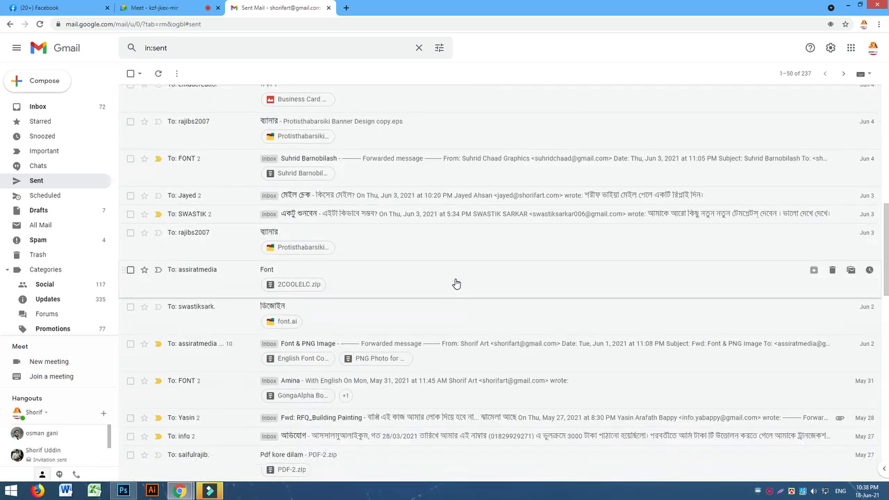
scroll(456, 284, down, 1)
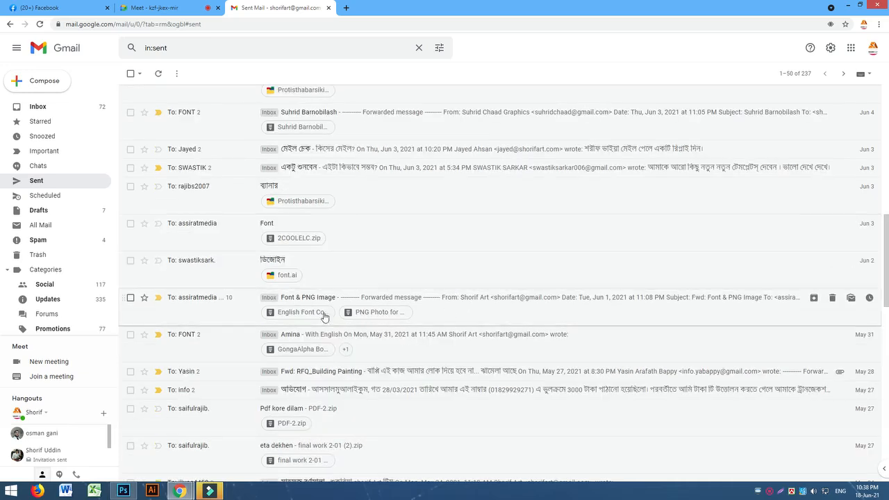
scroll(448, 321, down, 1)
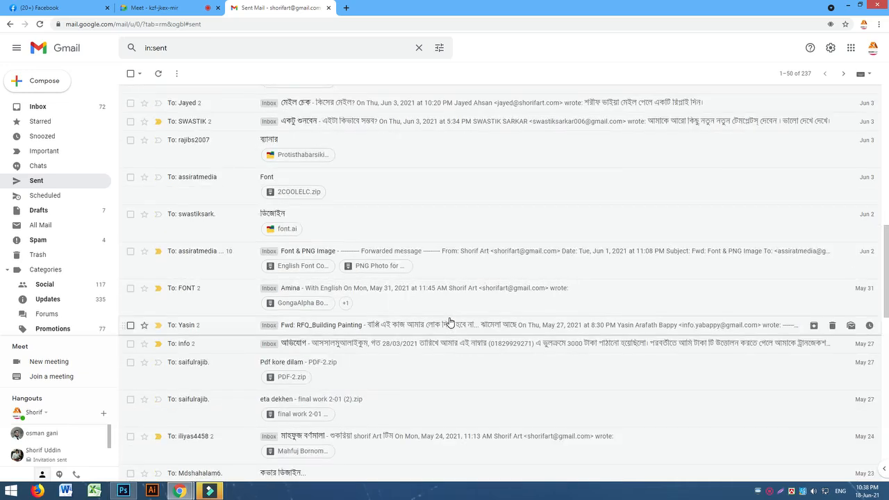
scroll(448, 322, down, 1)
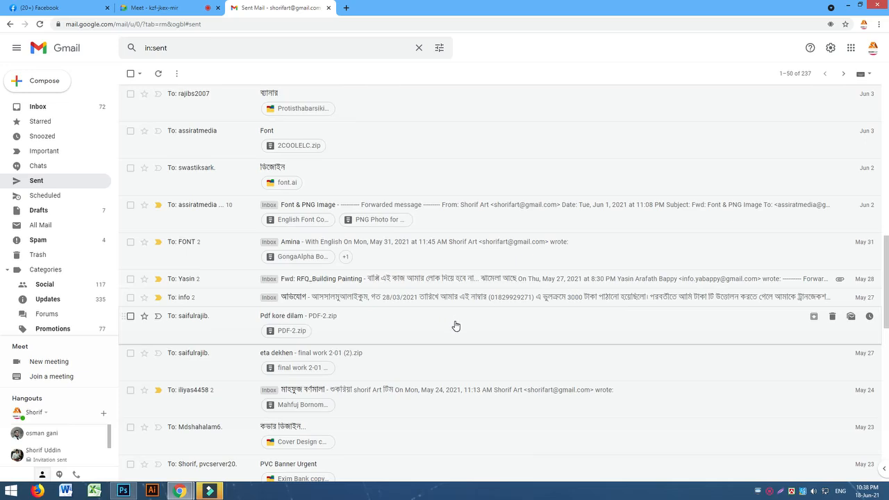
scroll(456, 326, up, 6)
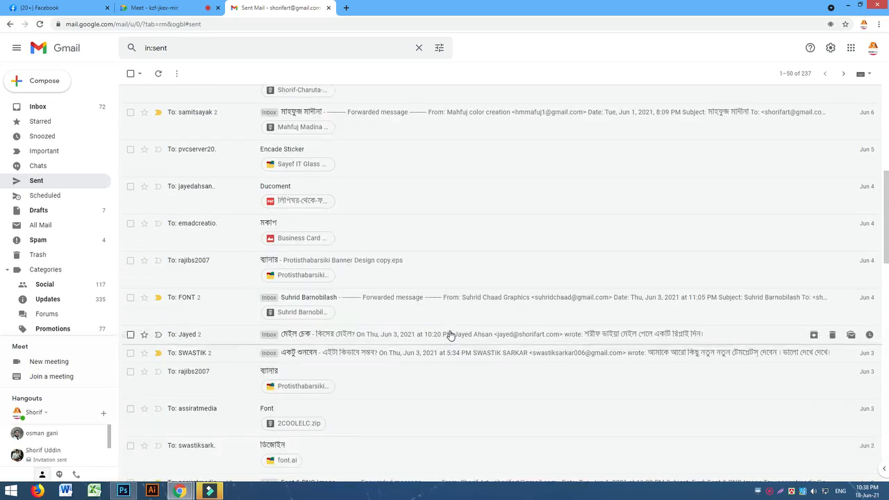
scroll(450, 335, up, 5)
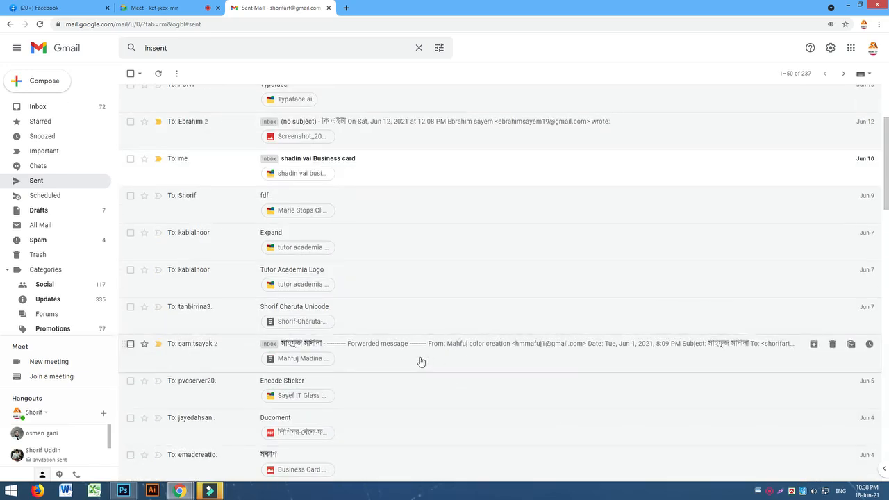
scroll(390, 358, up, 2)
scroll(403, 370, up, 1)
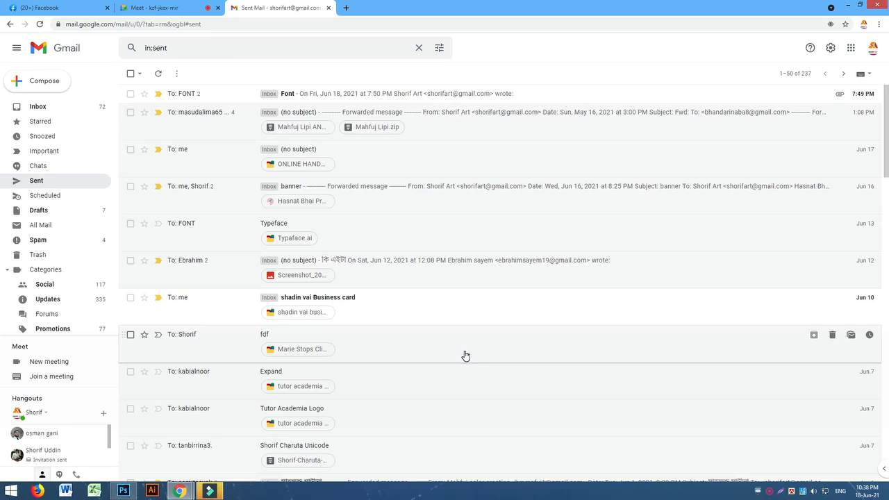
scroll(465, 356, down, 2)
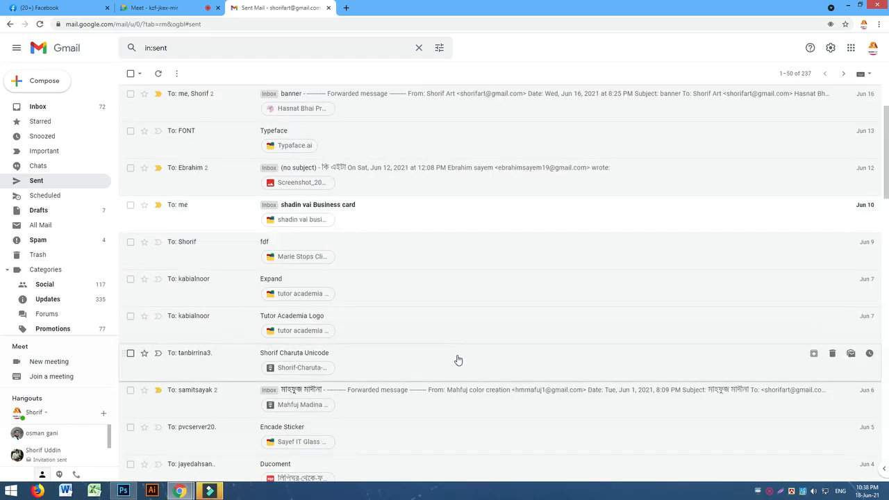
scroll(398, 350, down, 3)
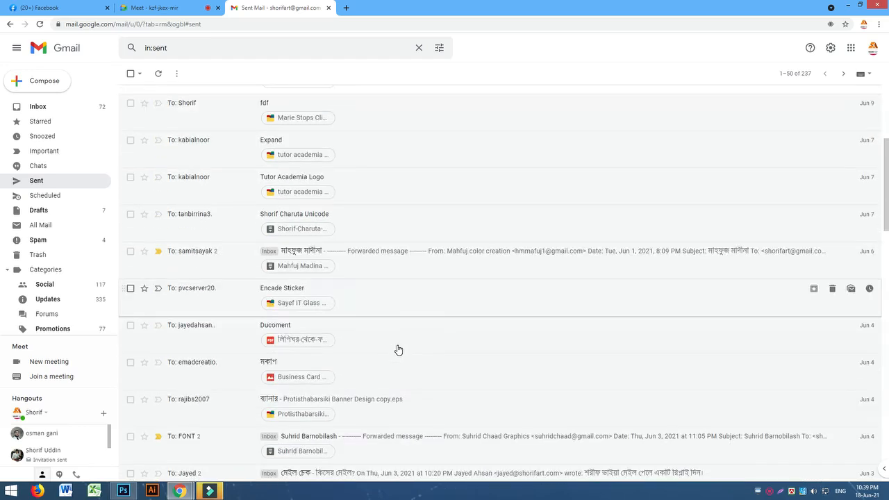
scroll(398, 349, down, 1)
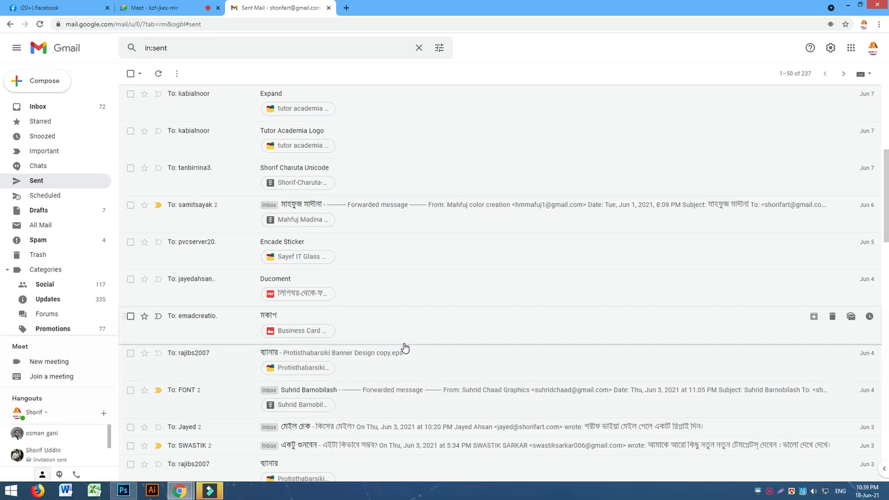
scroll(409, 333, down, 1)
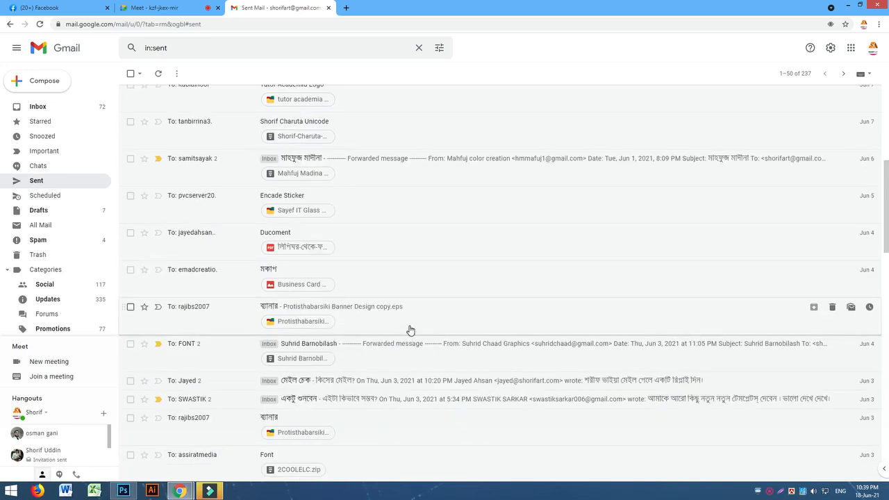
scroll(411, 330, down, 1)
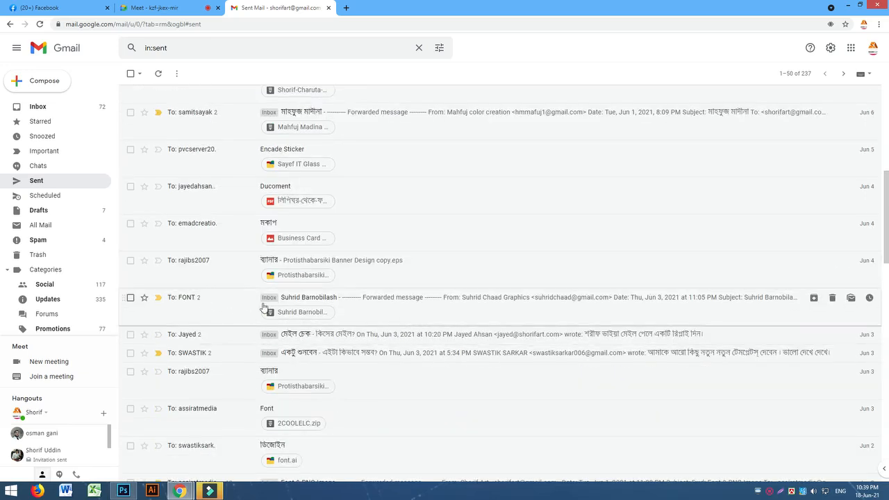
scroll(535, 382, down, 1)
scroll(531, 384, down, 1)
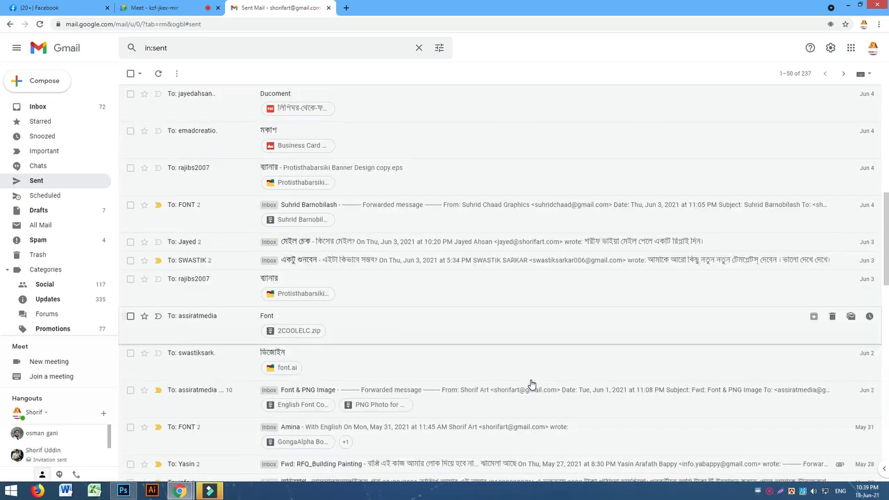
scroll(532, 384, down, 1)
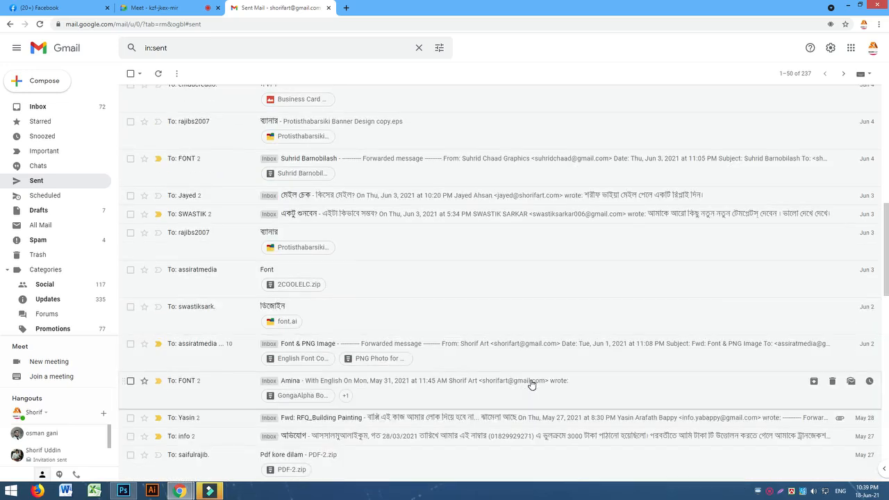
scroll(531, 384, down, 1)
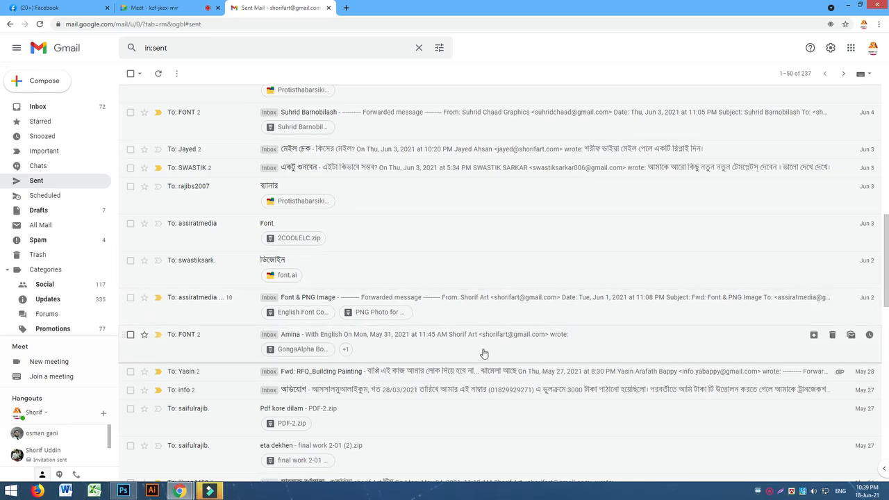
Check the sent "Font" message with the 2COOLELC.zip attachment and return to the sent list.
click(205, 228)
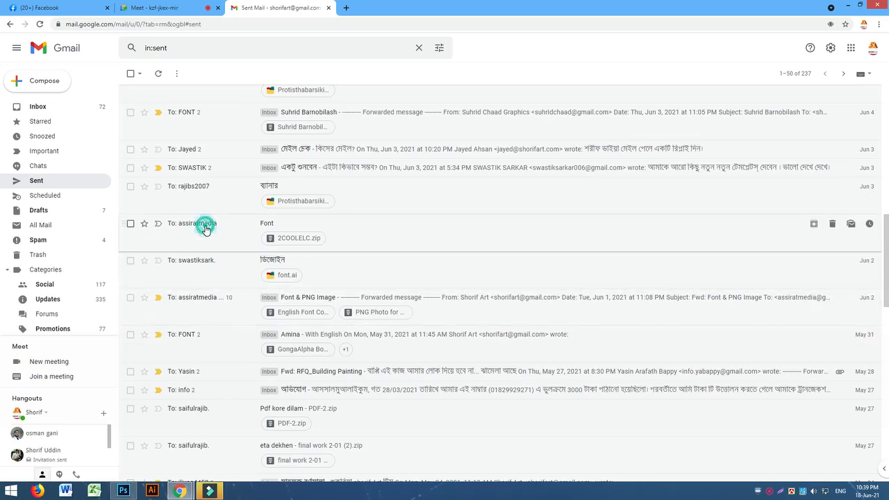
click(11, 25)
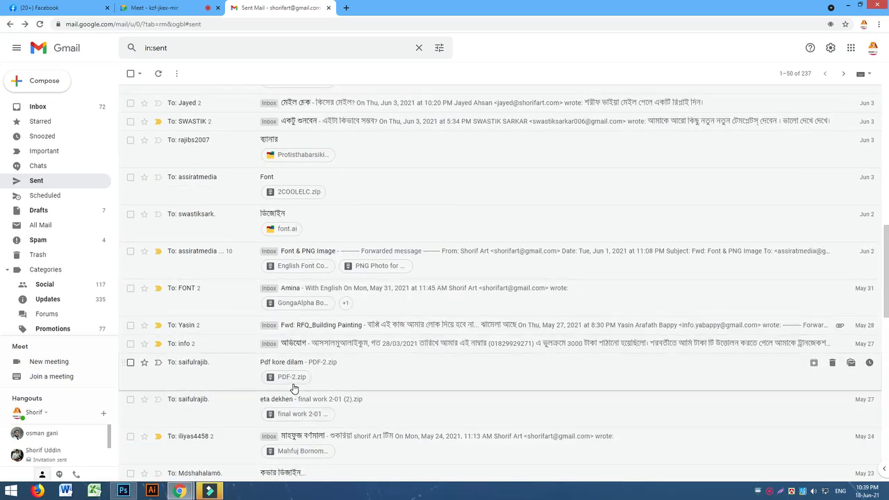
scroll(293, 388, up, 1)
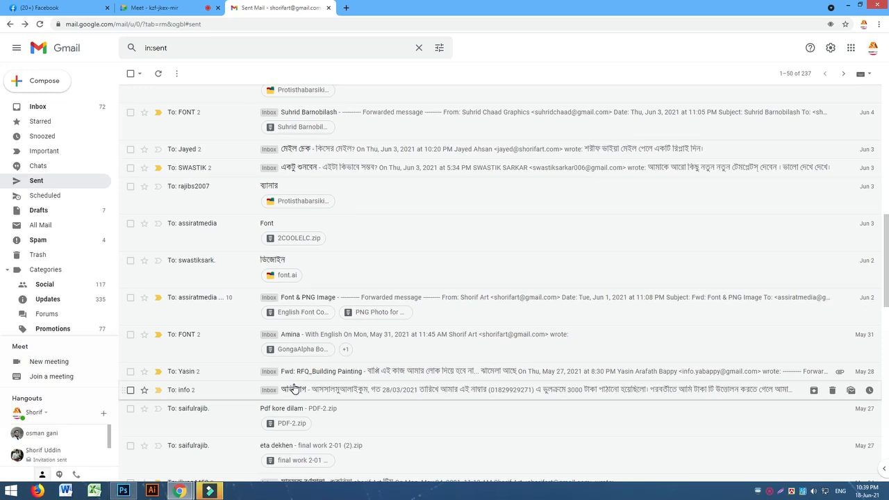
scroll(294, 389, down, 1)
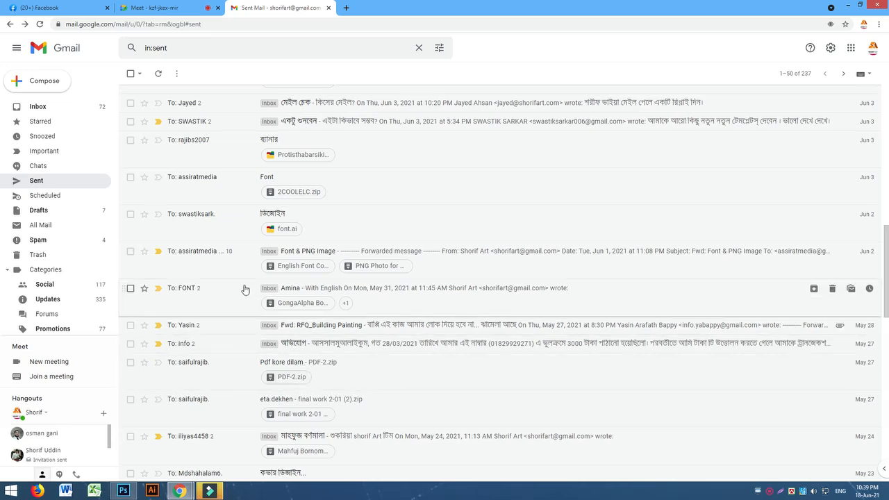
Open the sent "Font & PNG Image" conversation and expand the trimmed content of its last message down to the attachments.
click(221, 256)
click(158, 263)
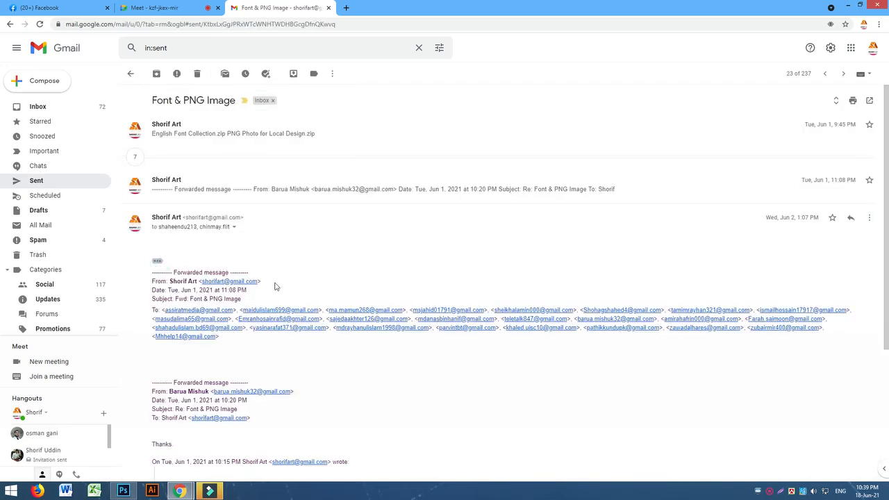
scroll(279, 322, down, 3)
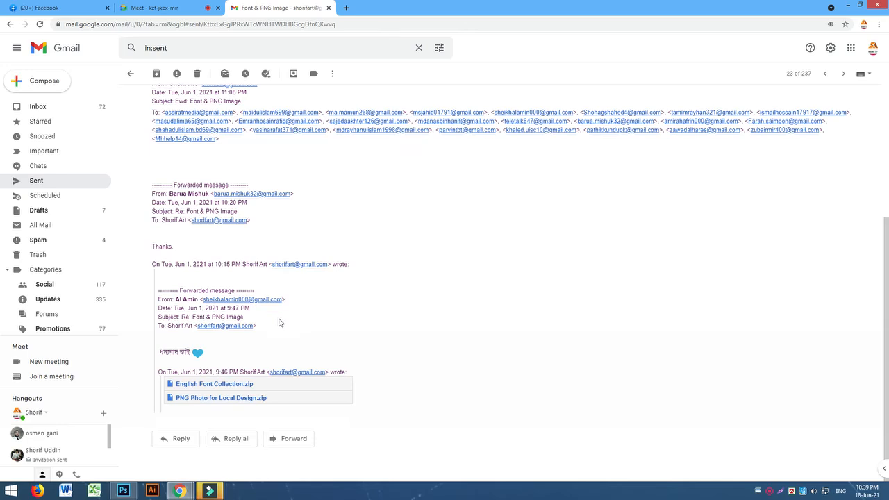
Open English Font Collection.zip in Google Drive and download it despite the virus scan warning.
click(233, 385)
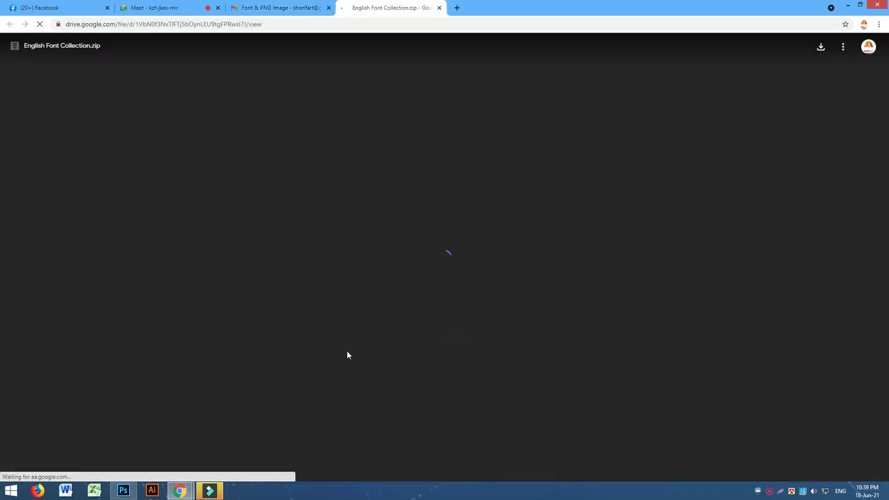
click(821, 49)
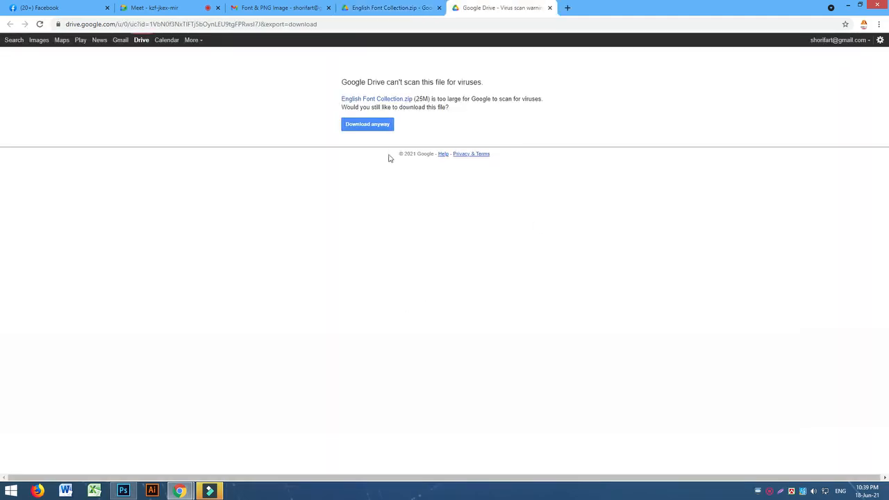
click(381, 133)
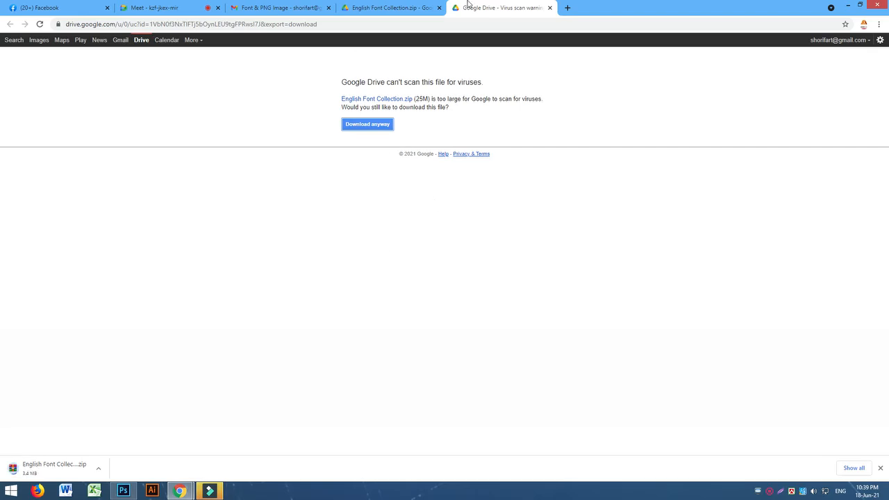
Close both Google Drive tabs and return to the Gmail inbox.
click(406, 9)
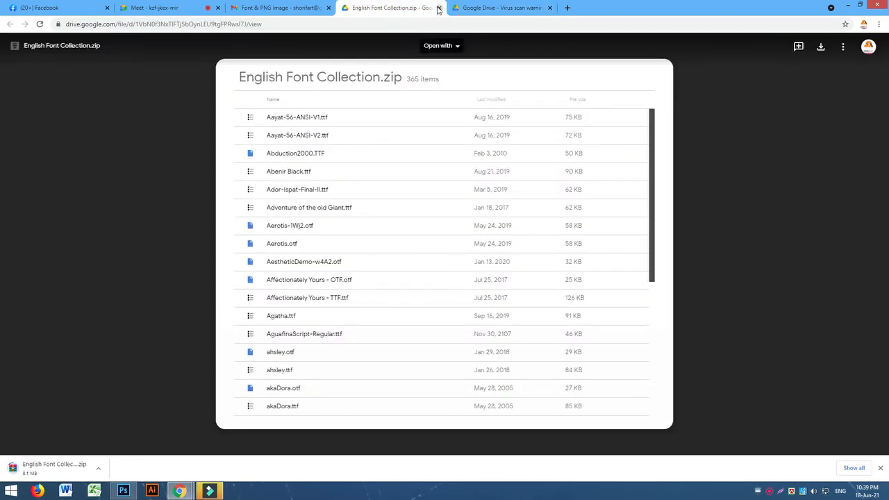
click(438, 8)
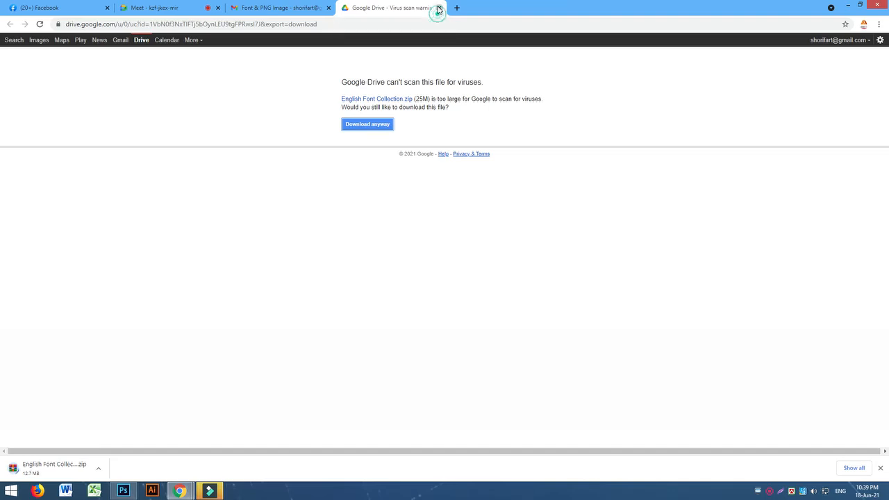
click(438, 9)
click(55, 107)
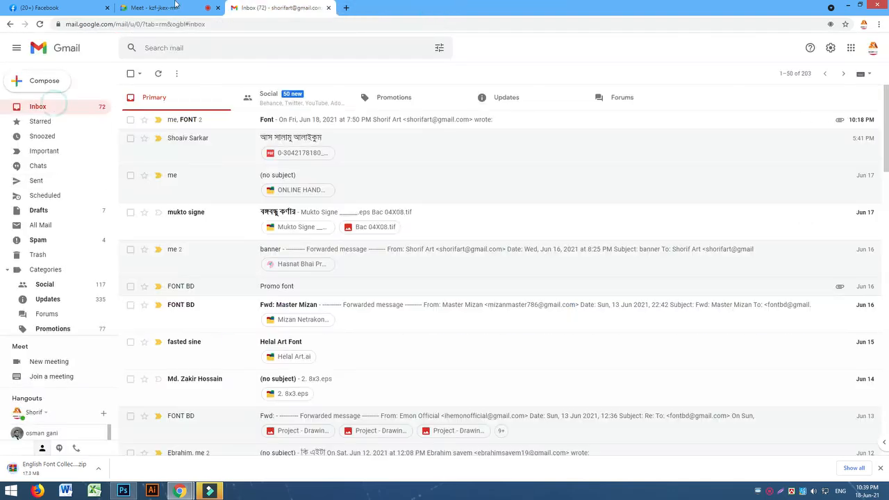
Minimize the browser and open the Downloads folder in File Explorer with larger file icons.
click(75, 9)
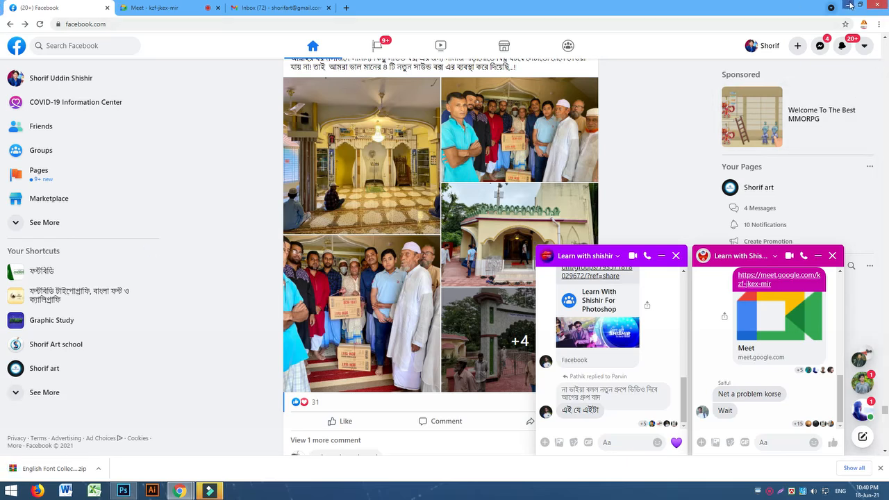
click(847, 5)
click(847, 5)
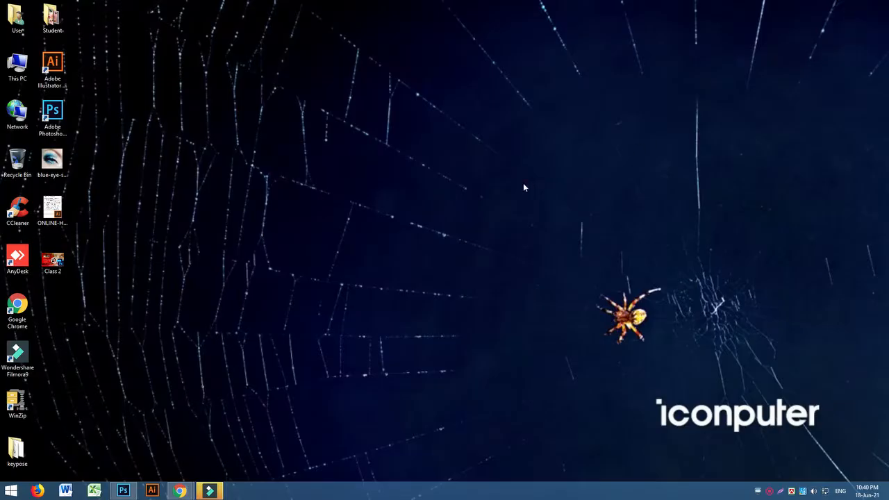
right_click(253, 159)
click(284, 185)
double_click(25, 34)
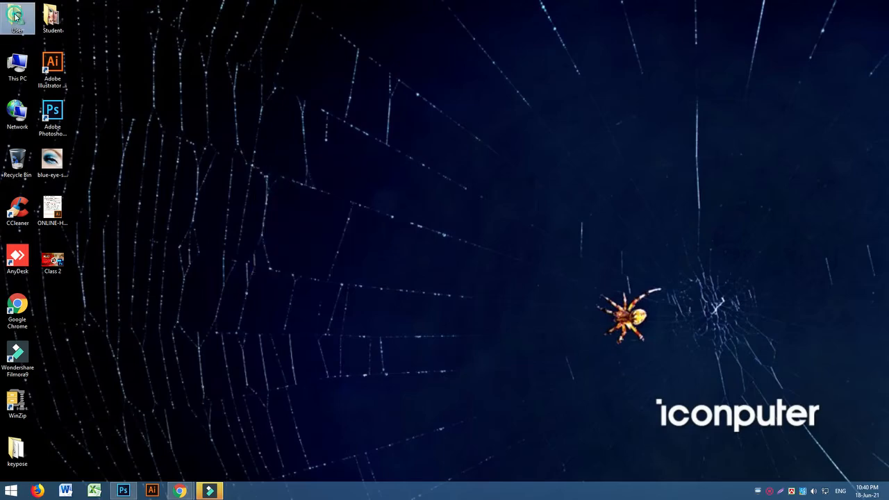
double_click(203, 62)
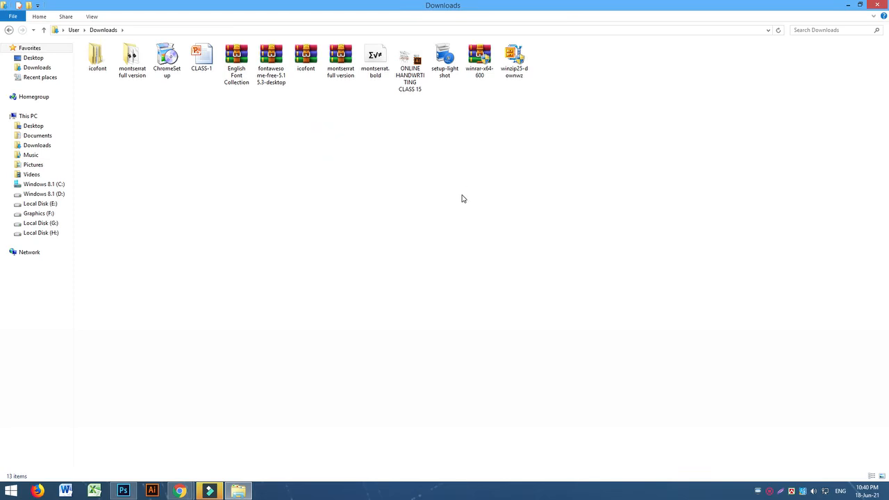
ctrl+scroll(463, 199, up, 2)
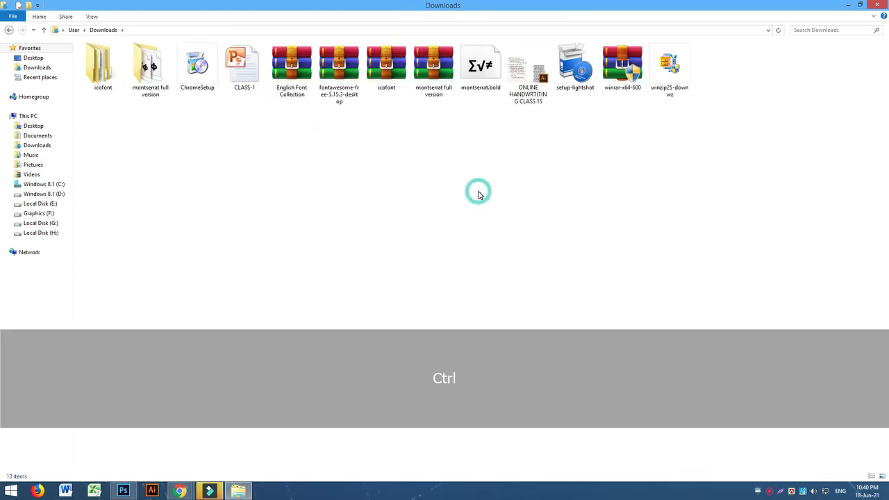
Extract the English Font Collection archive into its own folder inside Downloads.
right_click(300, 84)
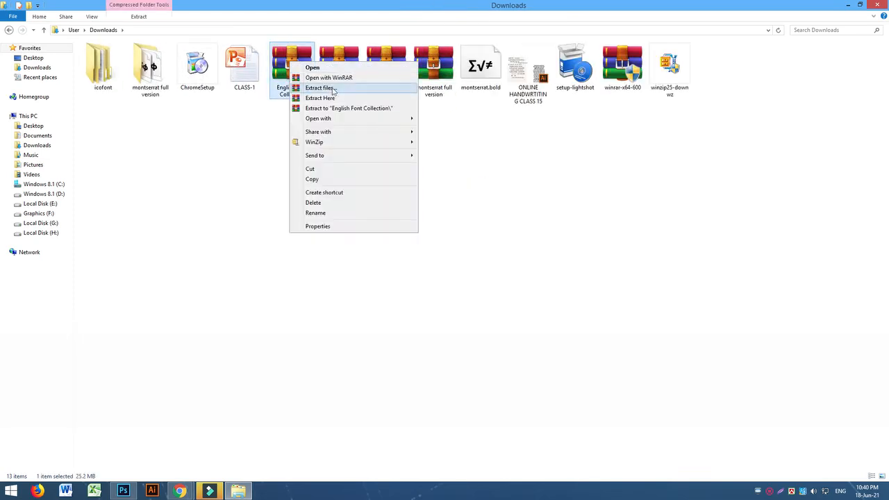
click(321, 88)
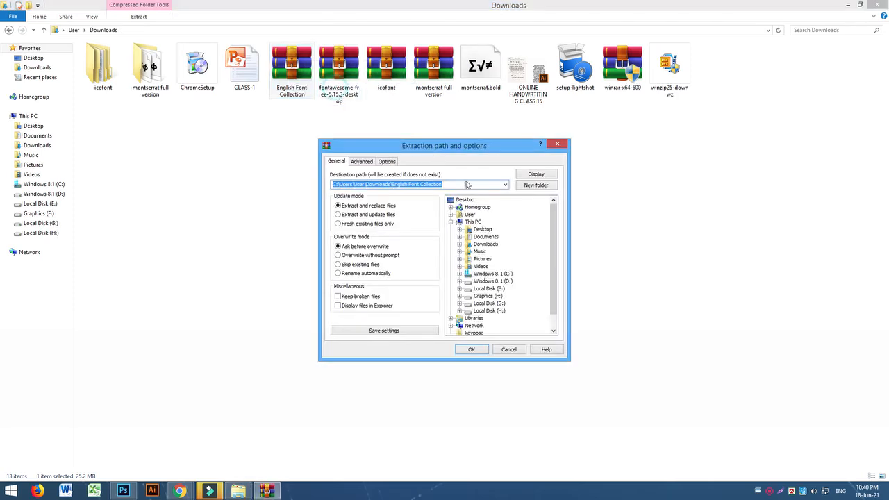
click(473, 350)
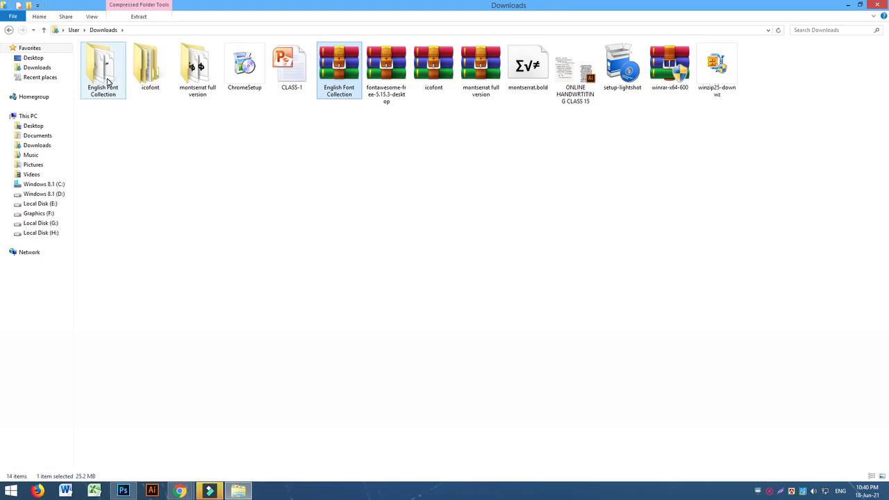
Install all fonts from the extracted English Font Collection folder and close its window.
double_click(105, 82)
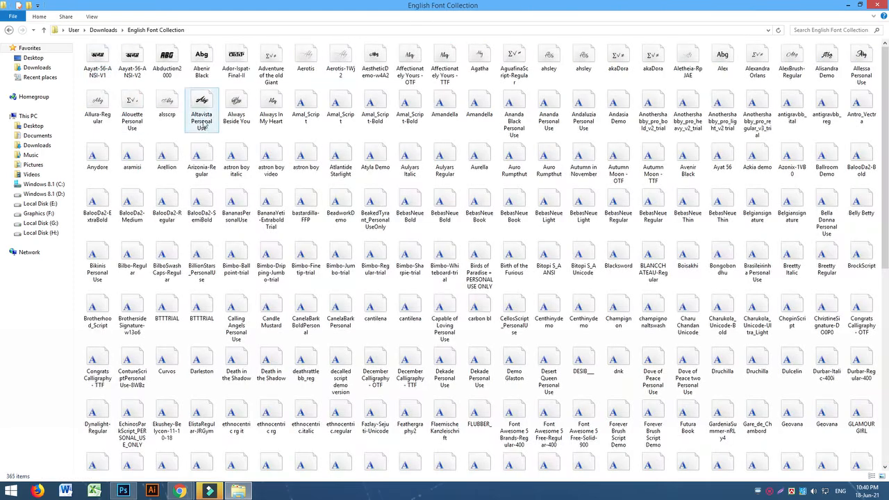
ctrl+scroll(479, 246, up, 2)
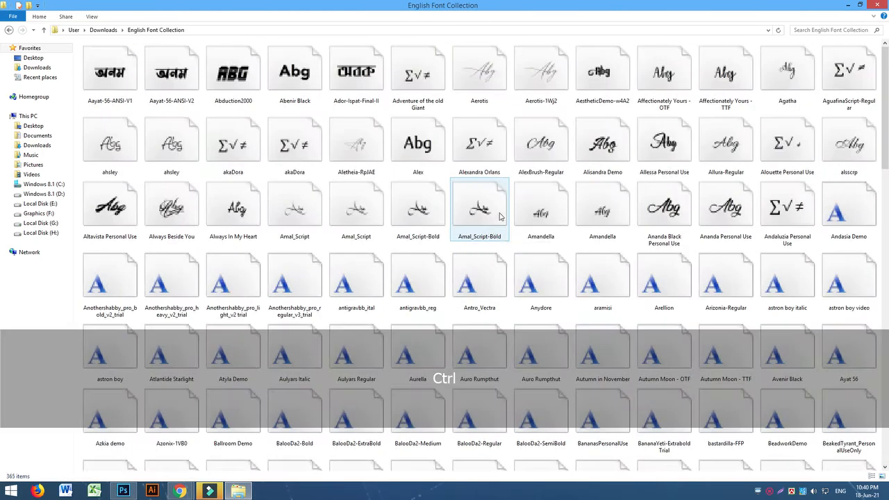
scroll(507, 218, down, 20)
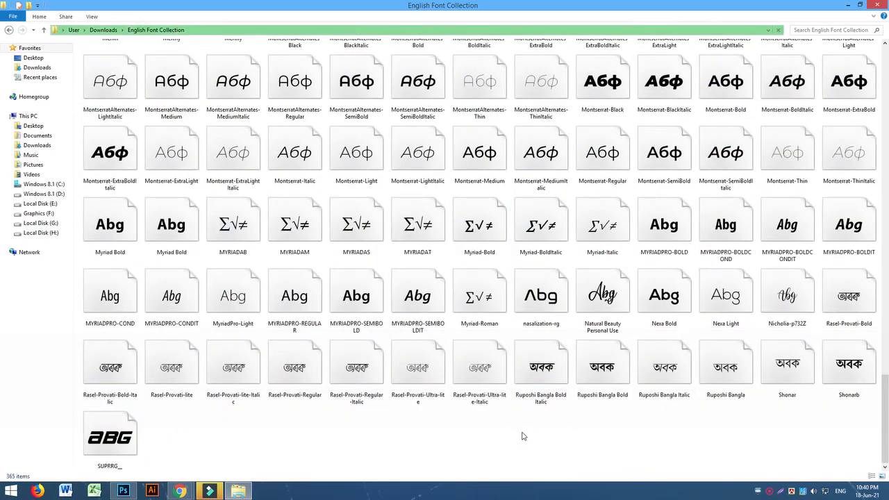
scroll(523, 435, up, 20)
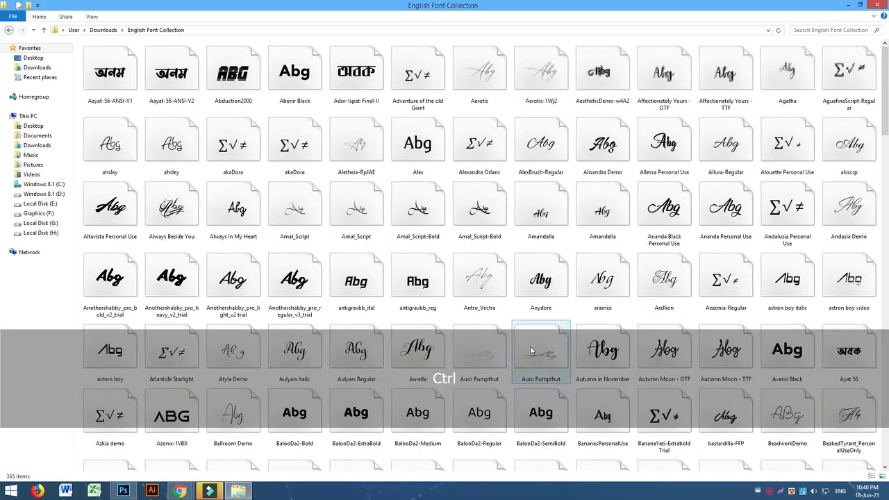
key(ctrl+a)
right_click(351, 67)
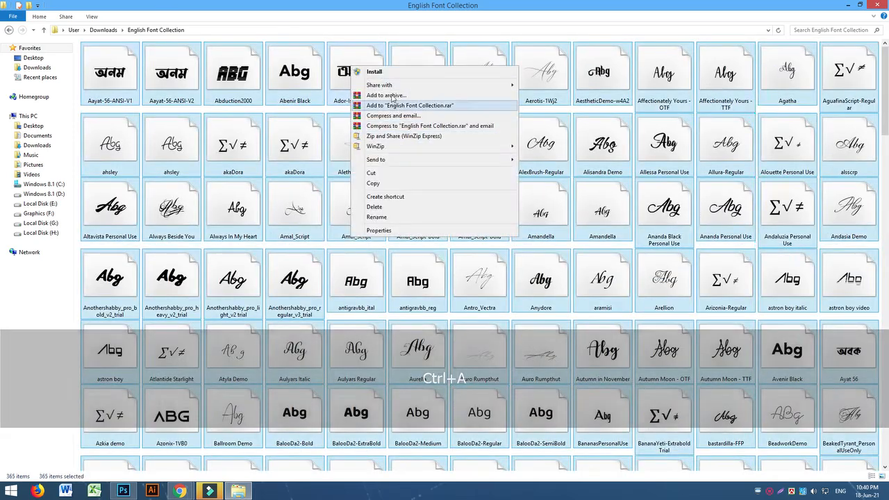
click(375, 72)
click(463, 251)
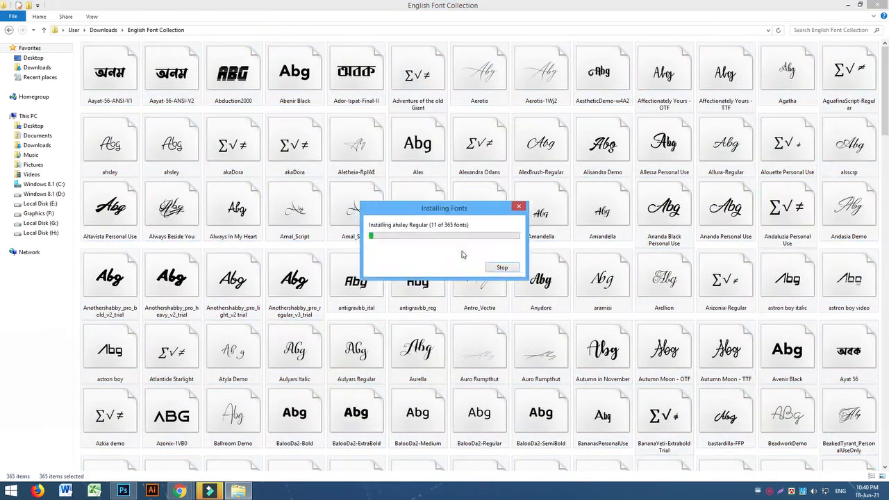
click(473, 255)
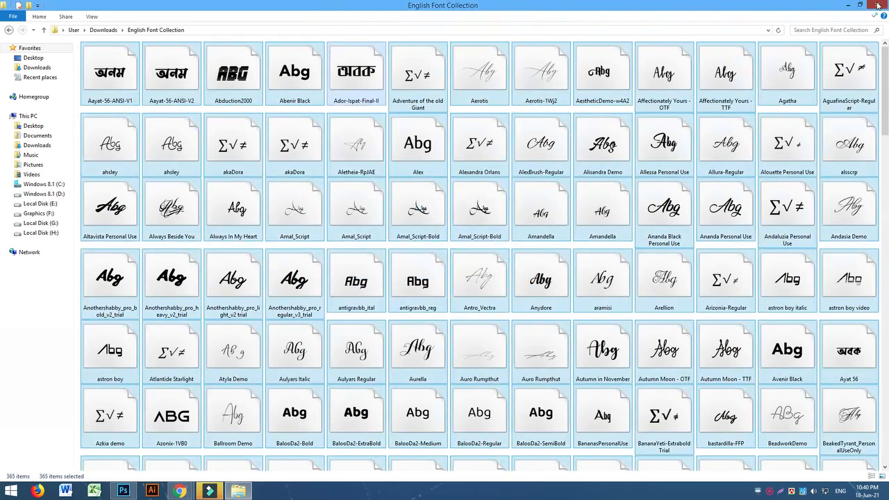
click(877, 5)
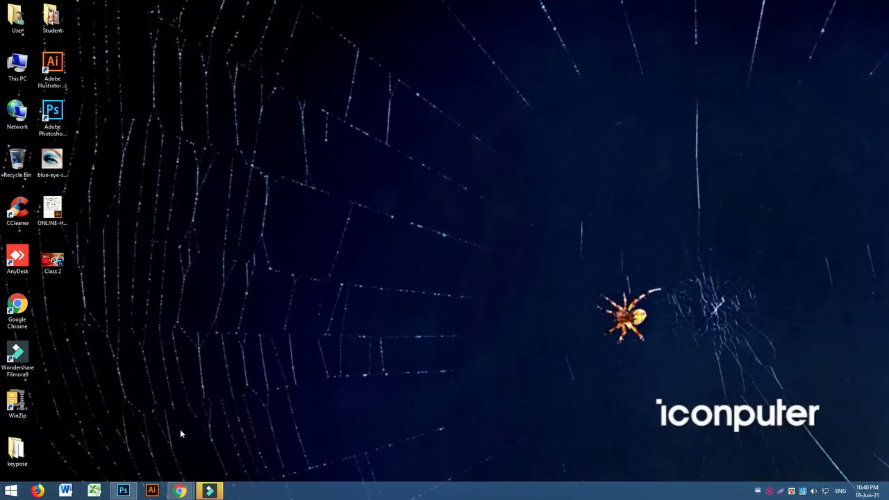
Switch to Photoshop and add the text "Bhai" on a new layer below the large bold text.
click(123, 490)
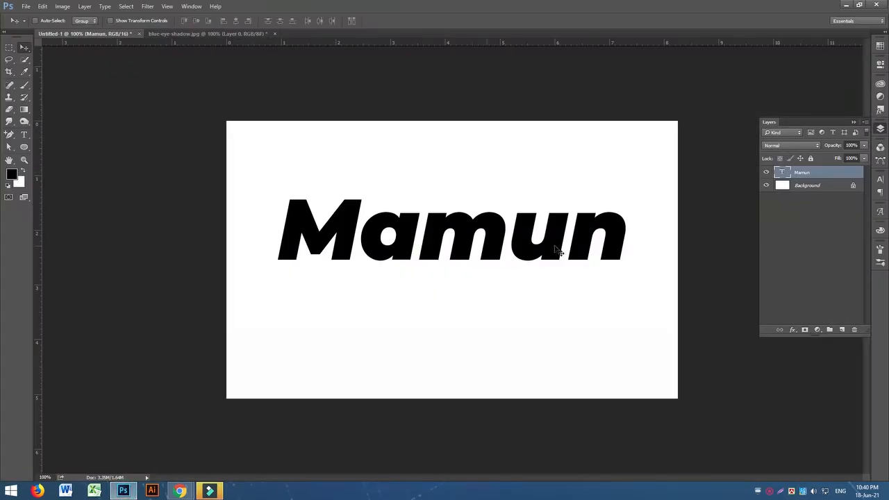
click(842, 330)
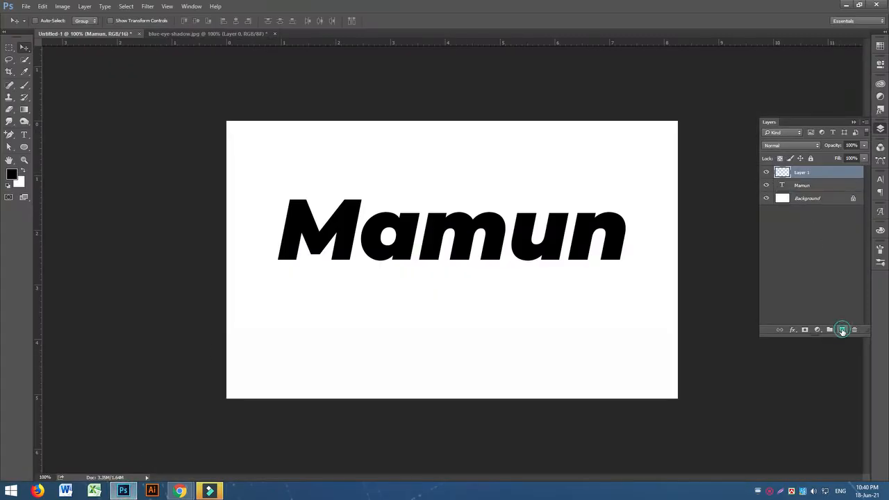
click(24, 134)
click(390, 303)
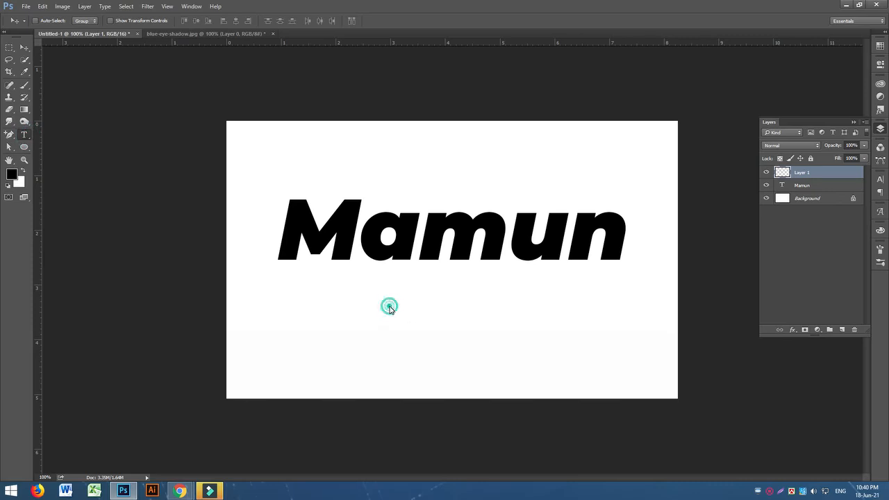
key(shift)
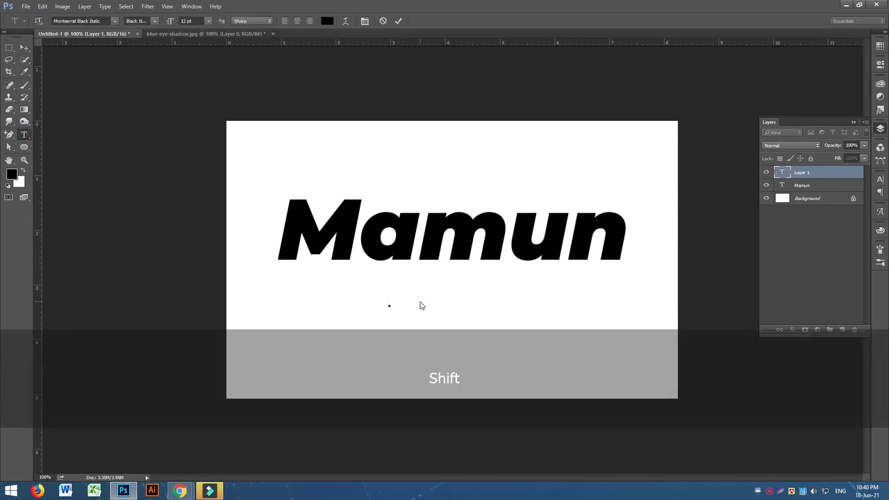
text(B hai)
key(BackSpace)
key(BackSpace)
key(BackSpace)
key(BackSpace)
text(hai)
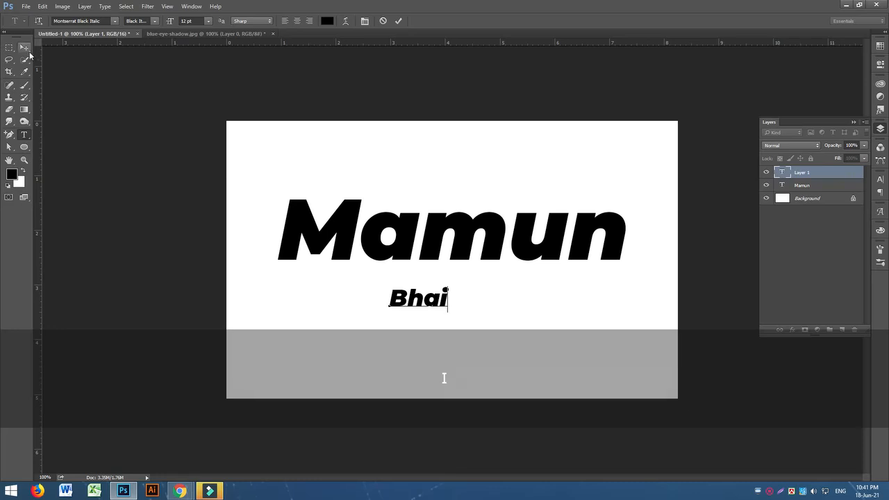
click(27, 48)
Enlarge the "Bhai" text to about 48 pt and move it up so it overlaps the bold text.
key(ctrl+t)
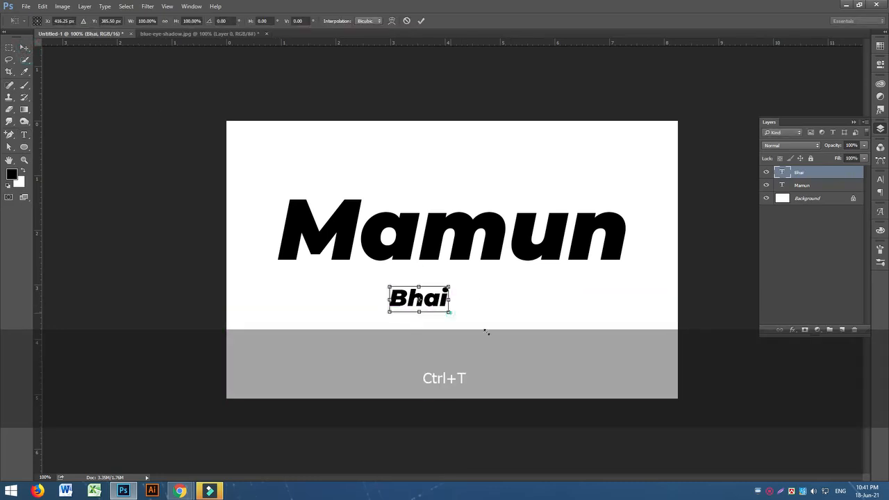
drag(448, 312, 633, 393)
drag(538, 350, 496, 294)
key(Return)
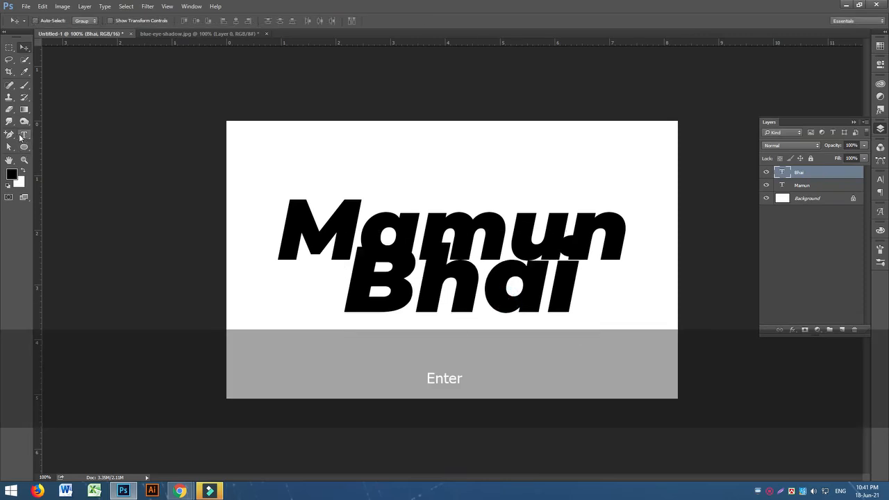
Set the font of the "Bhai" text to Lovely Coffee Regular.
click(21, 136)
click(110, 21)
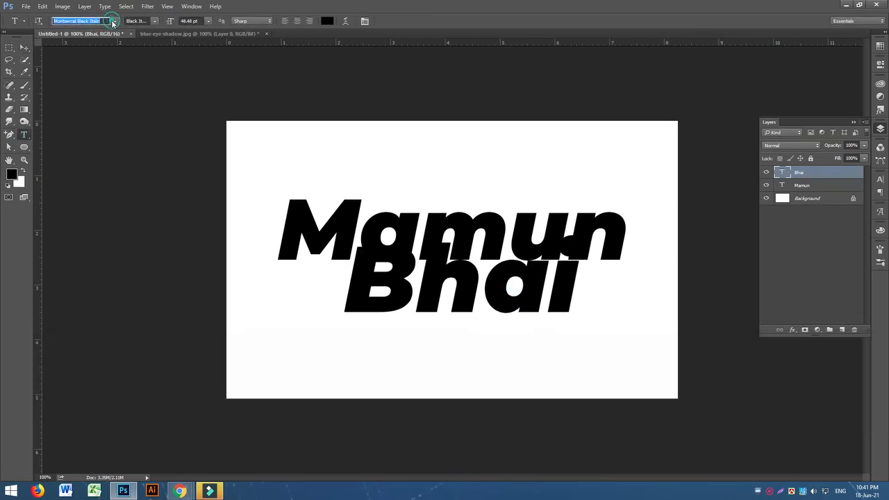
click(113, 22)
scroll(138, 174, up, 2)
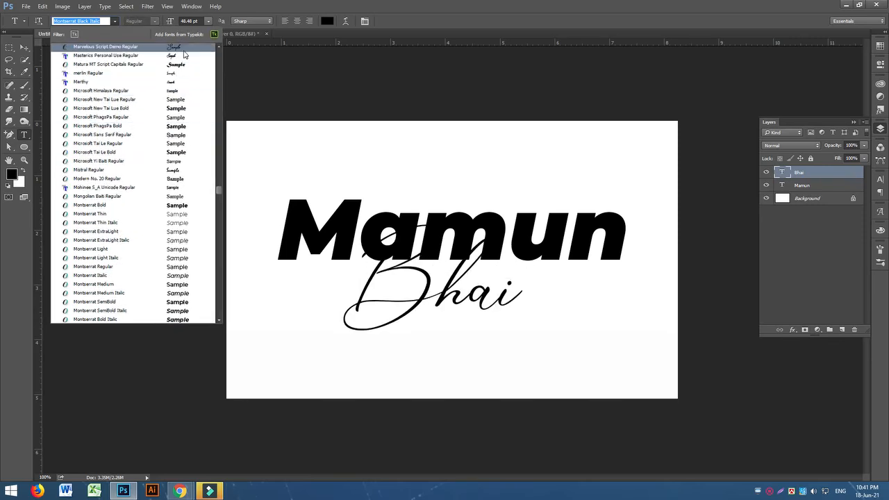
scroll(184, 53, up, 3)
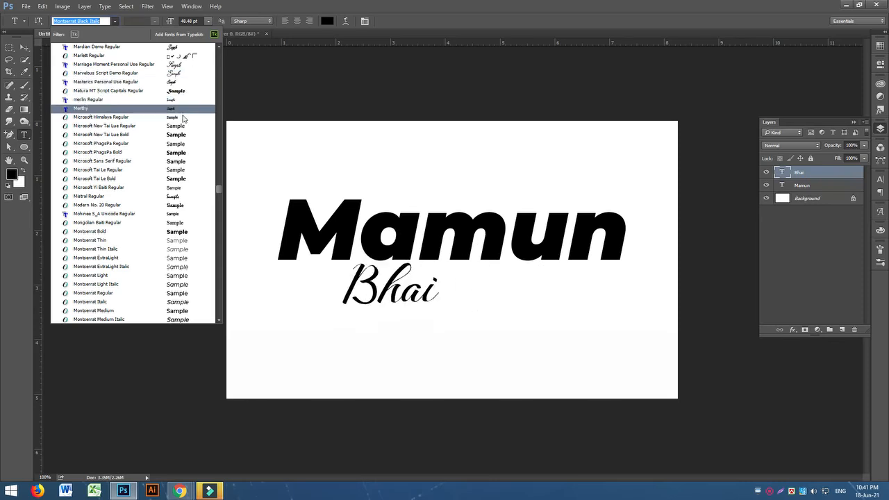
scroll(184, 150, up, 13)
scroll(184, 149, up, 1)
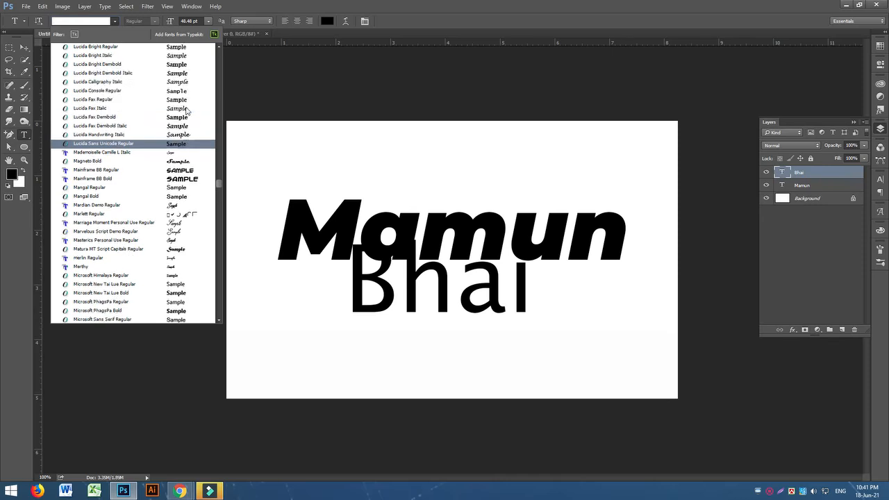
scroll(185, 94, up, 9)
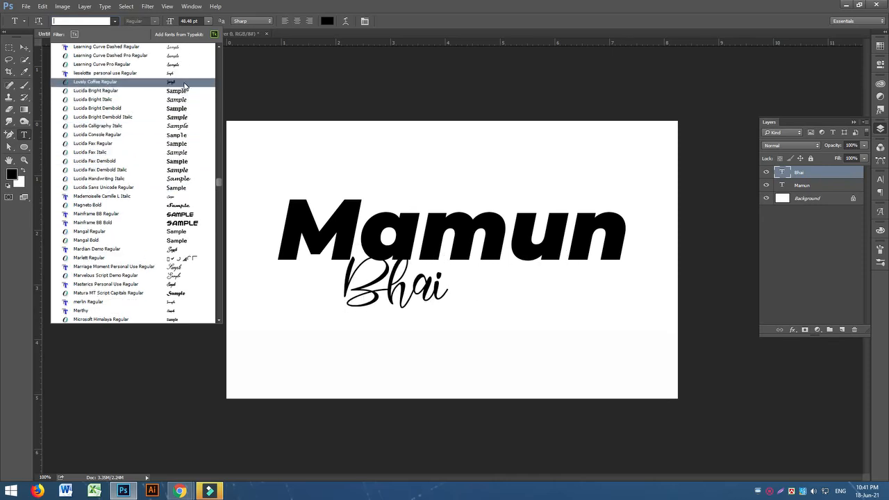
click(184, 83)
Try other fonts on the "Bhai" text by stepping backward through the fonts to Kunstler Script Regular.
click(95, 21)
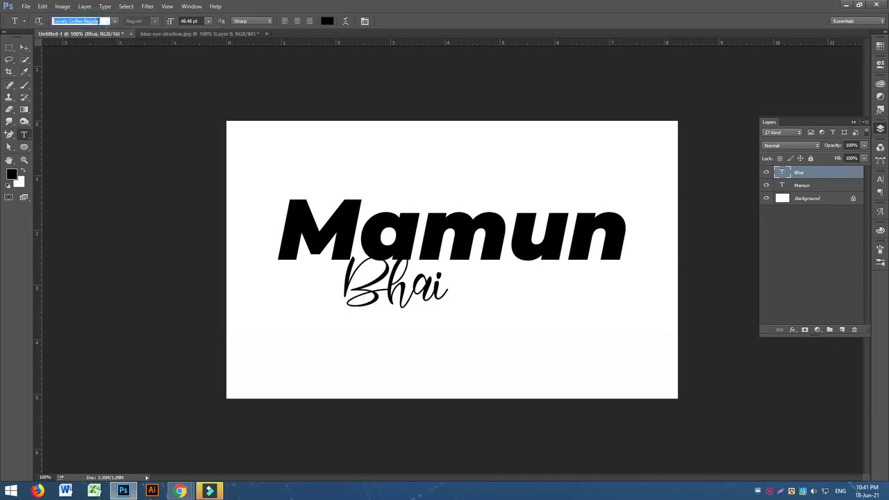
key(Up)
key(Up)
key(Up)
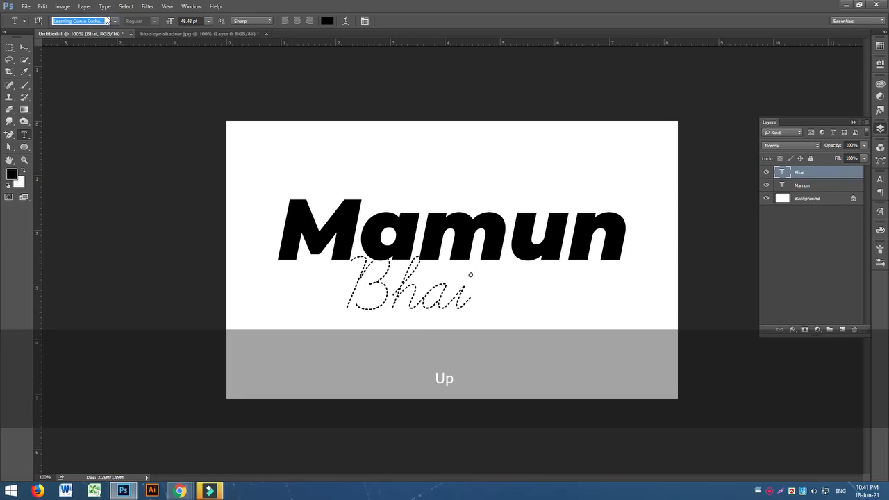
key(Up)
key(Up)
key(Up)
key(Up)
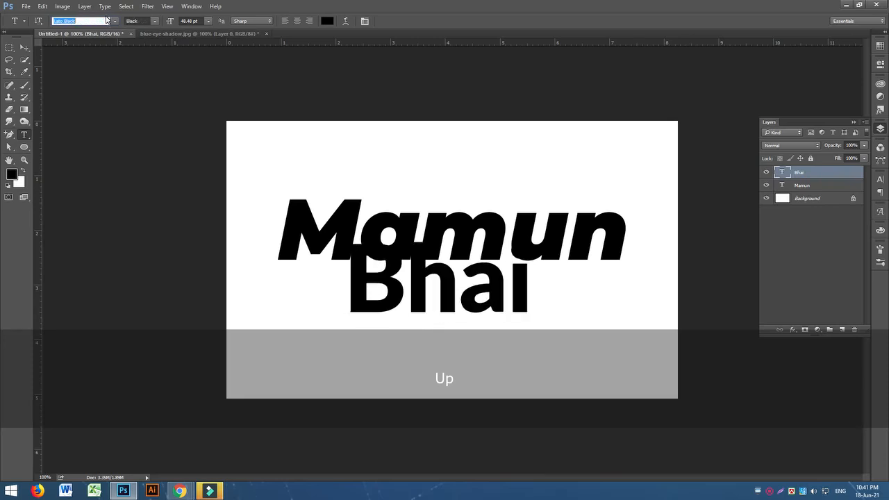
key(Up)
key(Up)
key(Up)
key(Up)
key(Up)
key(Up)
key(Up)
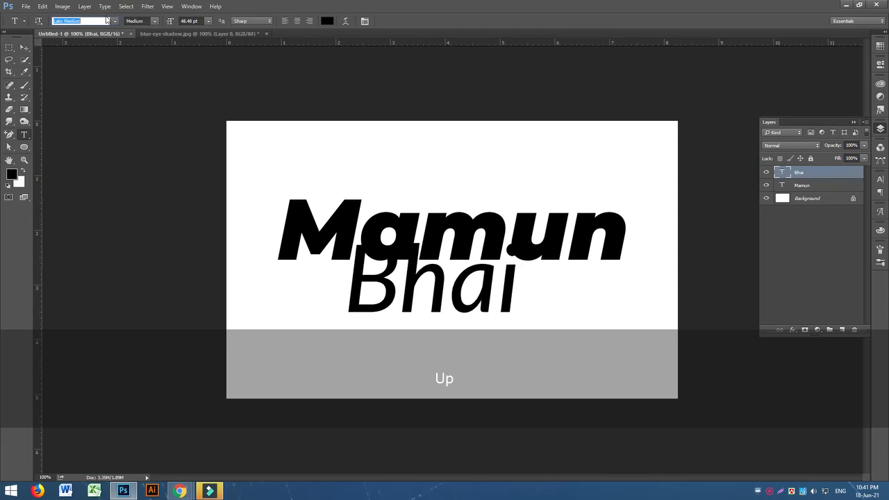
key(Up)
key(Up)
key(Up)
key(Up)
key(Up)
key(Up)
key(Up)
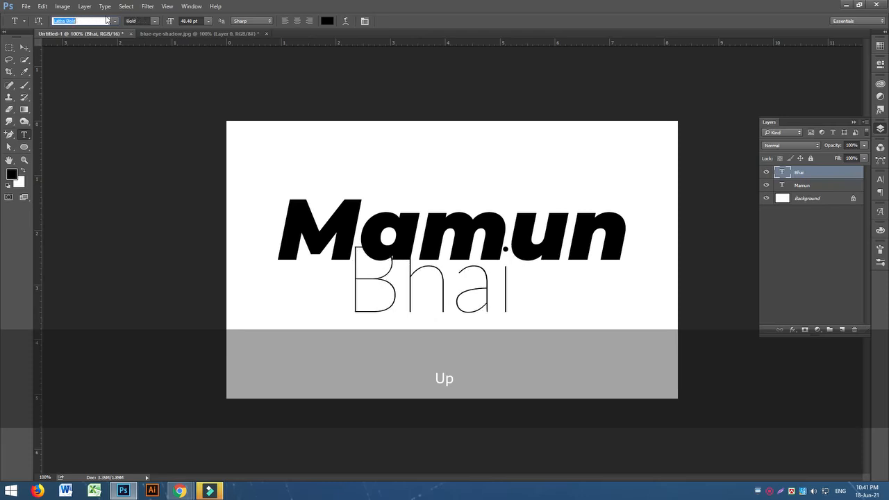
key(Up)
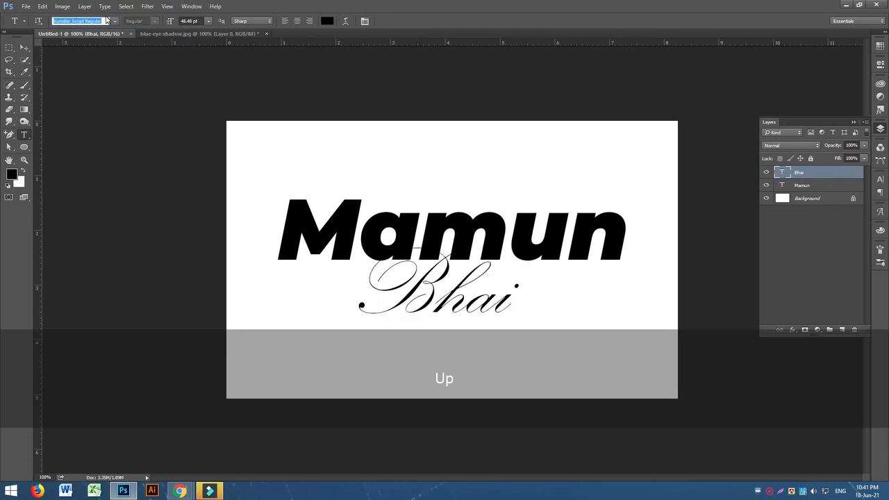
Find the fonts matching "bla" and apply Blacksword Regular to the "Bhai" text.
text(bla)
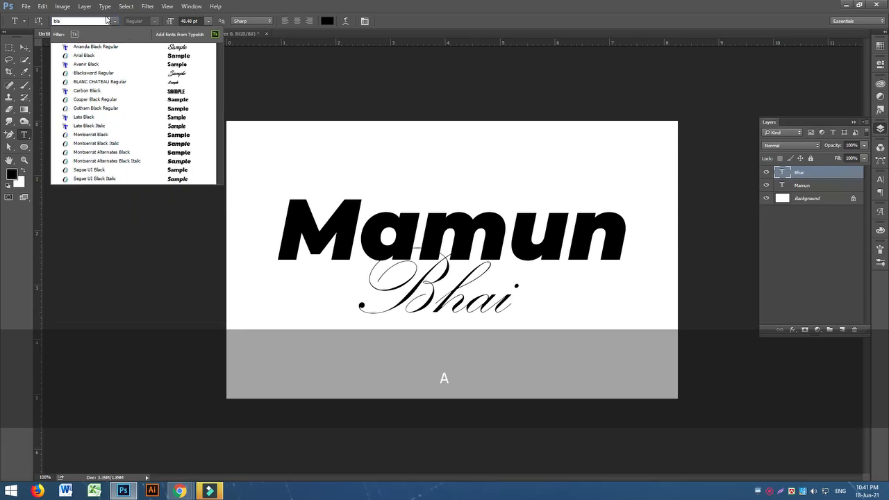
click(165, 74)
Move the "Bhai" text slightly up and left, and scale it proportionally to about 155%.
click(23, 48)
drag(516, 312, 488, 292)
key(ctrl+t)
drag(546, 339, 673, 404)
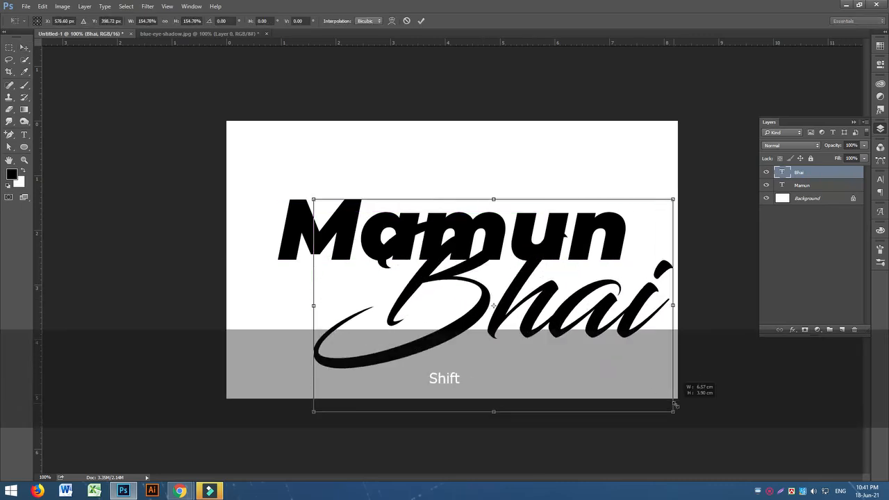
Move the enlarged "Bhai" text up over the lower part of the bold name text and commit the transform.
drag(502, 307, 422, 297)
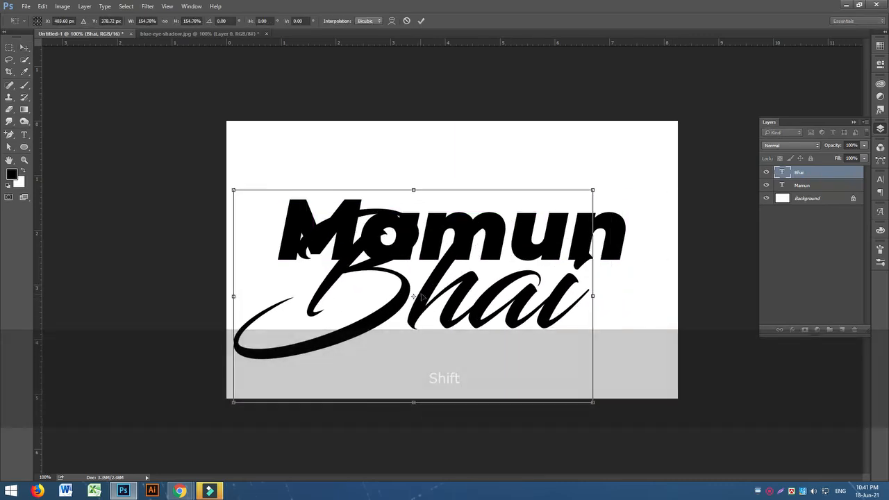
key(Return)
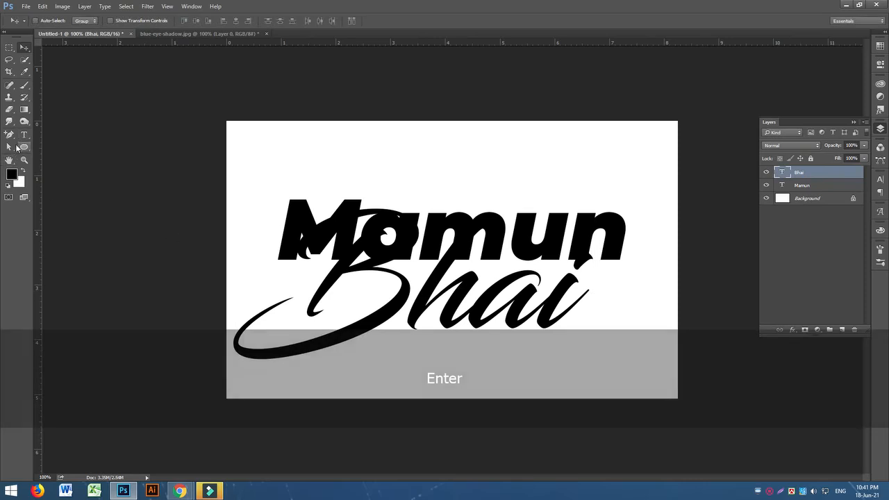
Change the "Bhai" text color to pure red, ff0000.
click(23, 134)
click(326, 20)
click(639, 235)
drag(639, 234, 672, 141)
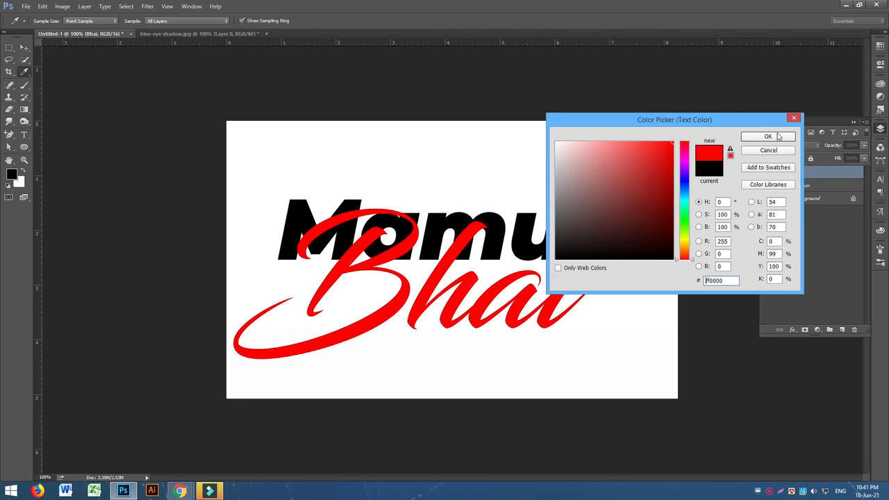
click(767, 136)
Add a gradient fill layer directly above the Background layer using the Red, Green preset.
click(829, 198)
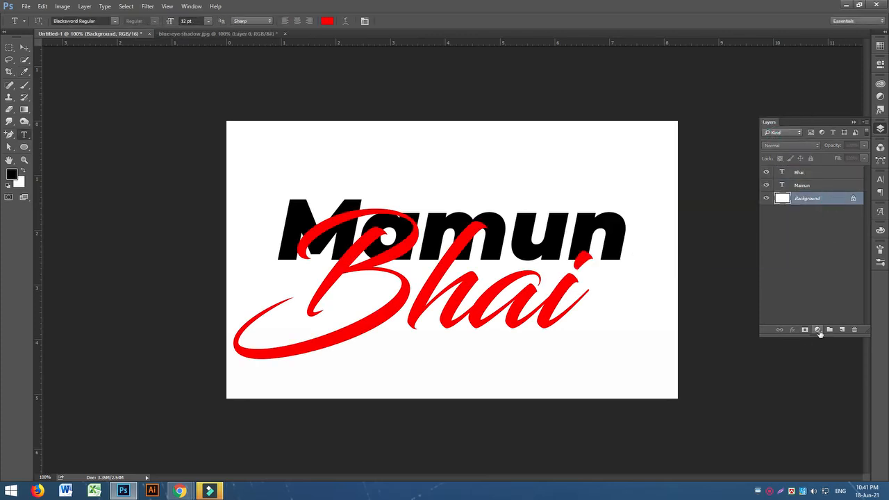
click(817, 329)
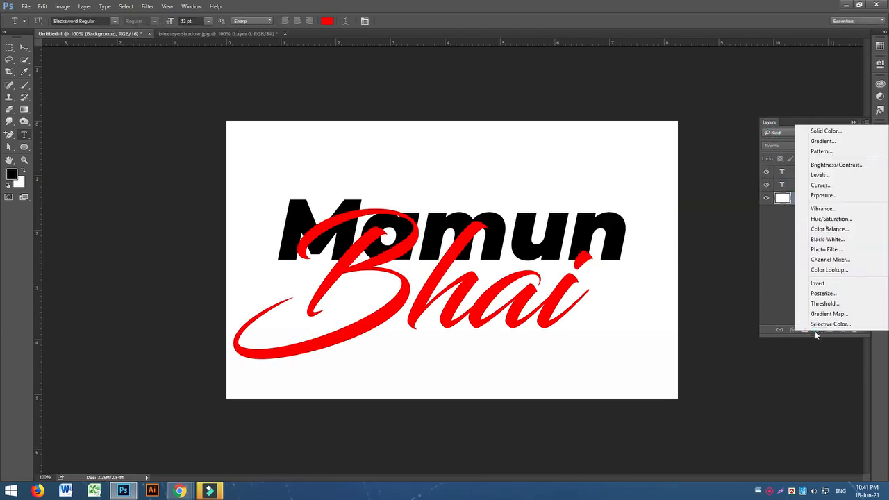
click(826, 141)
click(269, 109)
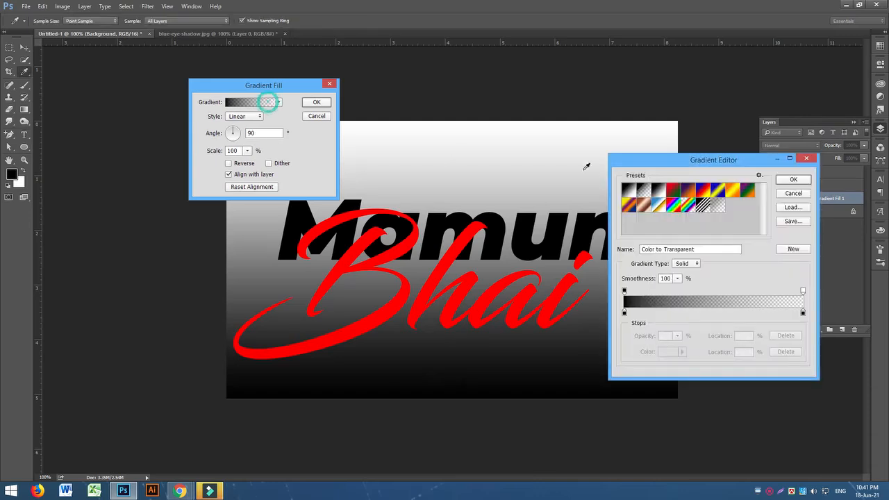
click(672, 192)
click(671, 207)
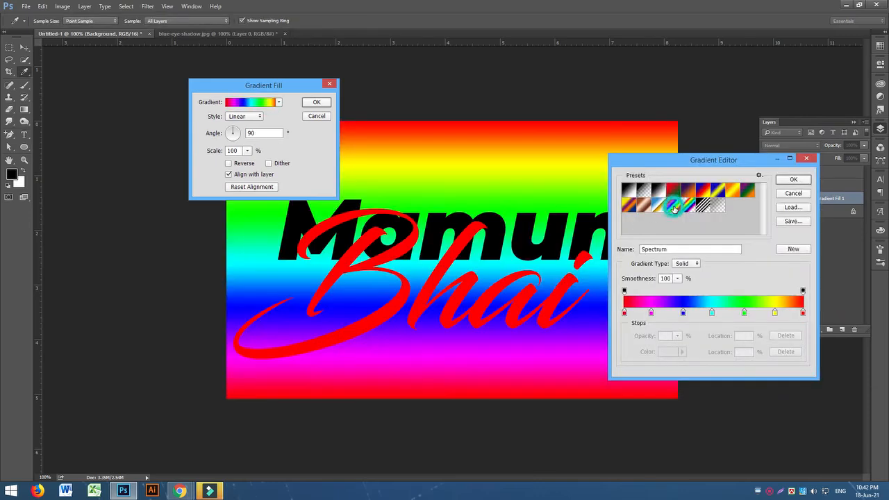
click(675, 193)
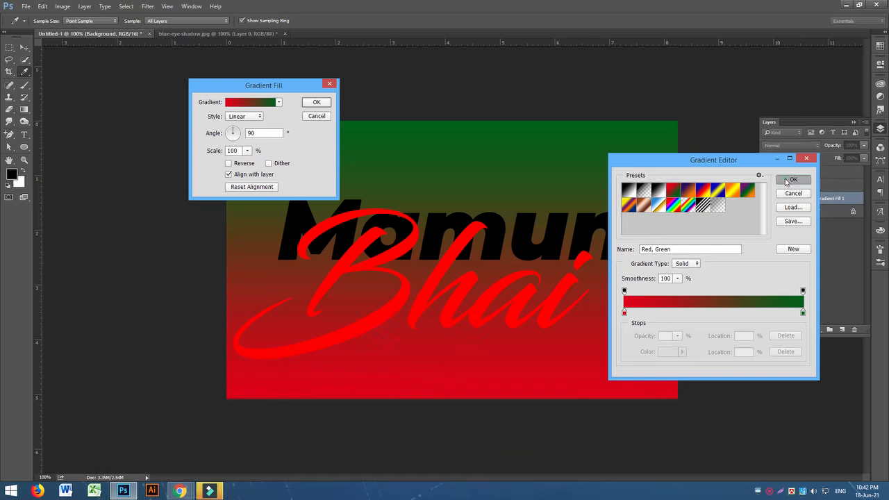
click(793, 179)
click(317, 102)
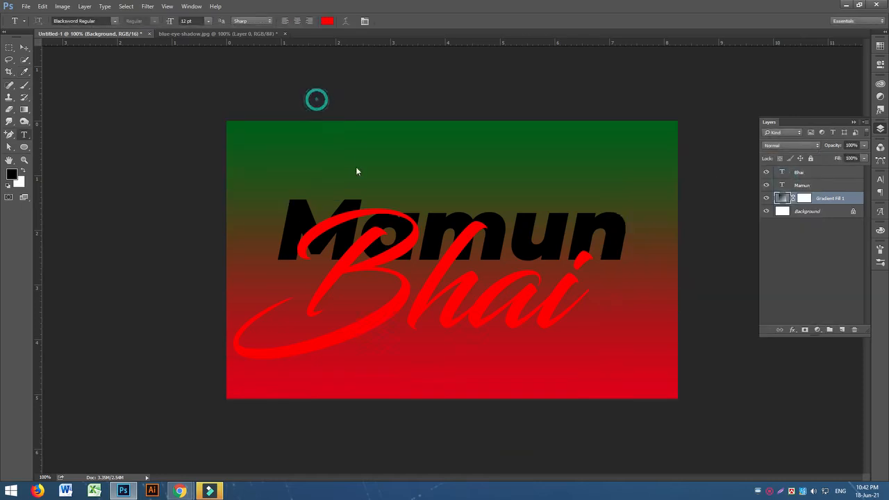
Set the gradient fill's angle to -37.57° so it runs diagonally from the upper left to the lower right.
double_click(779, 199)
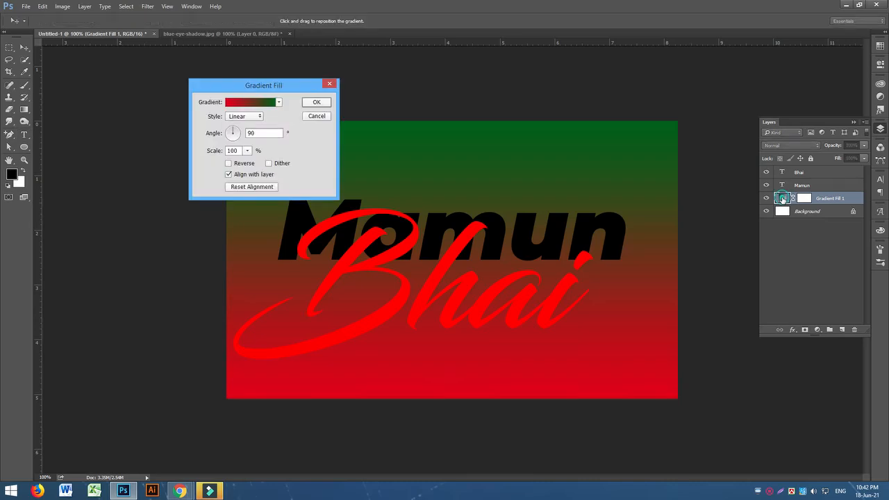
click(239, 139)
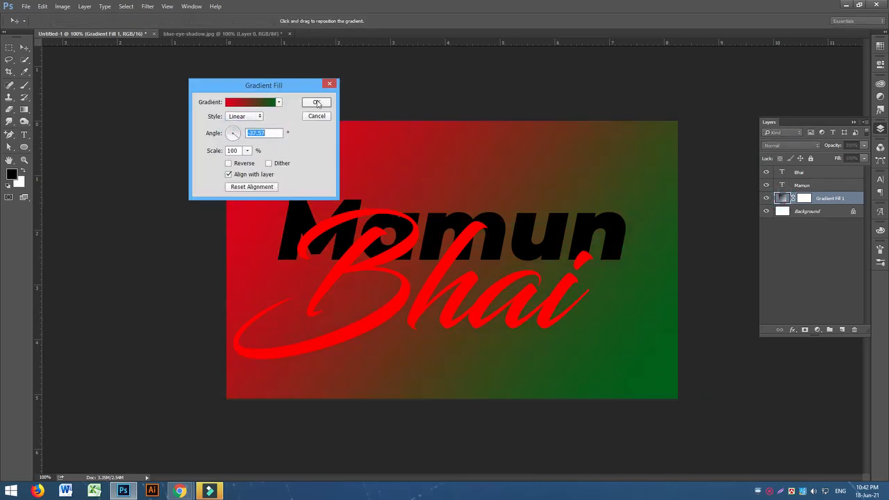
click(316, 103)
Change the gradient's green end stop at location 100% to bright red.
double_click(783, 199)
click(253, 102)
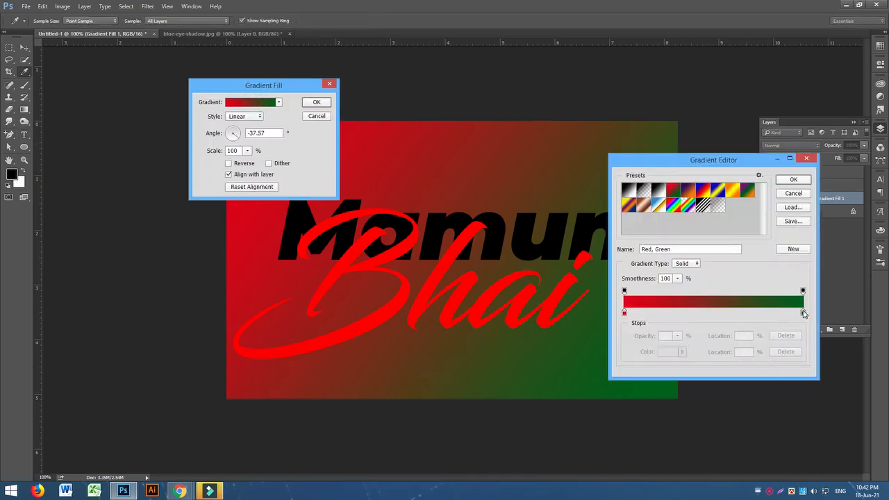
click(803, 313)
click(668, 352)
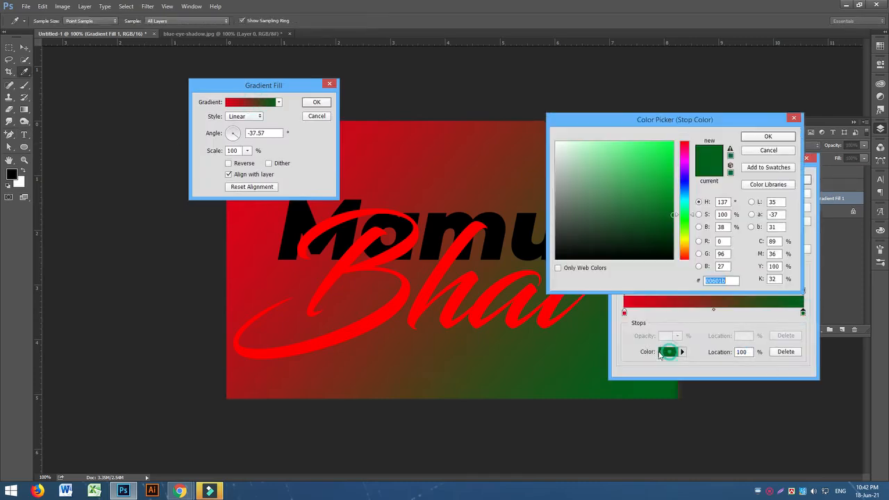
drag(685, 253, 689, 273)
drag(672, 211, 702, 140)
click(767, 136)
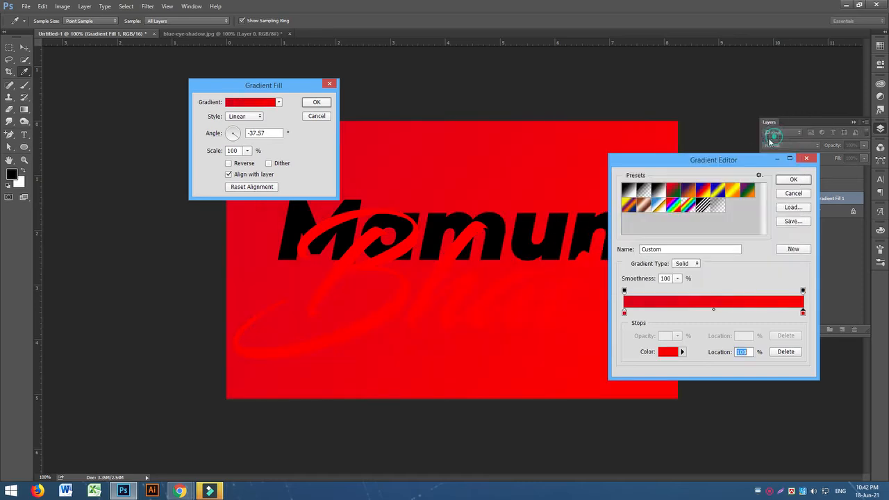
Change the gradient's starting color stop at location 0% to bright orange.
click(624, 311)
click(668, 352)
drag(690, 148, 685, 245)
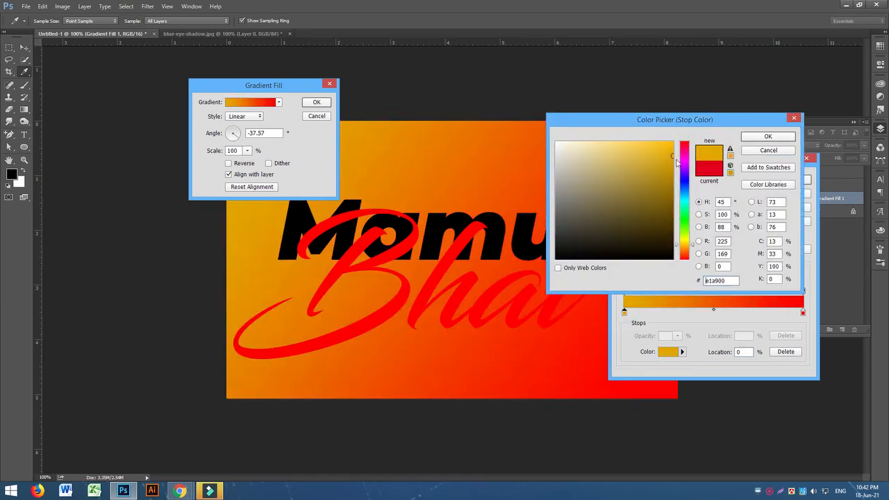
drag(669, 157, 673, 141)
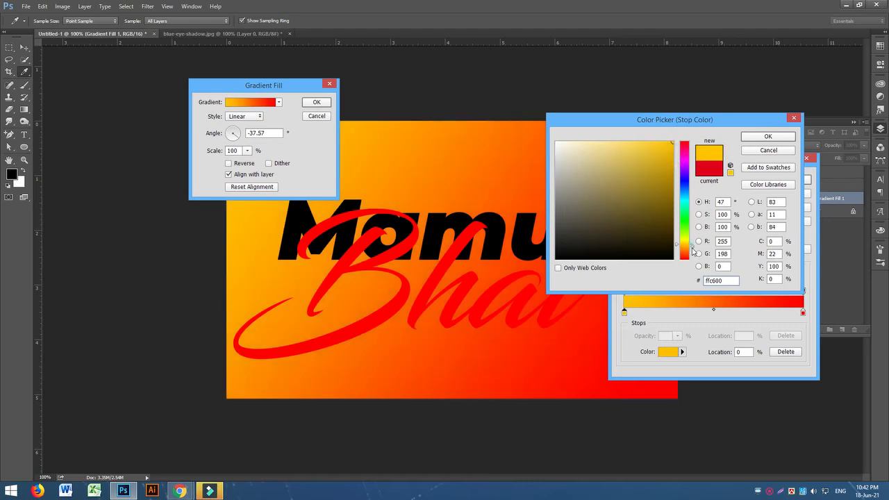
drag(693, 251, 697, 248)
click(767, 139)
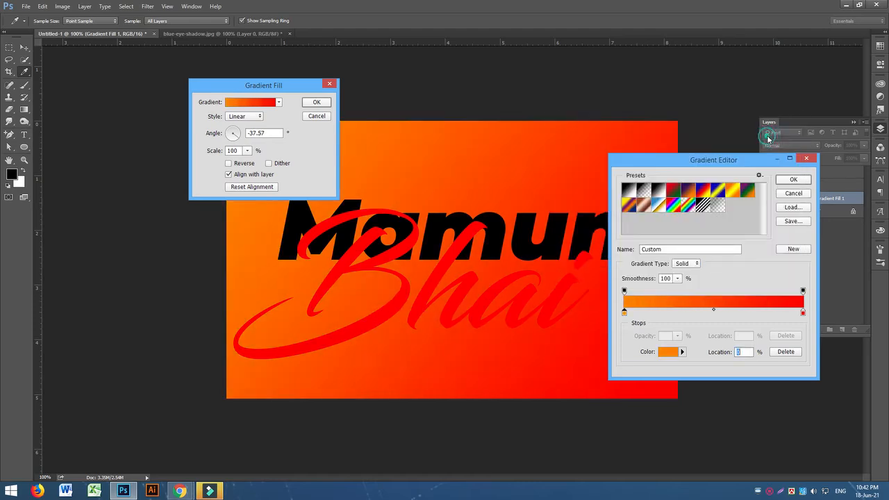
Accept the edited gradient colors and rotate the fill to a steeper diagonal, orange at the upper left and red at the lower right.
click(794, 181)
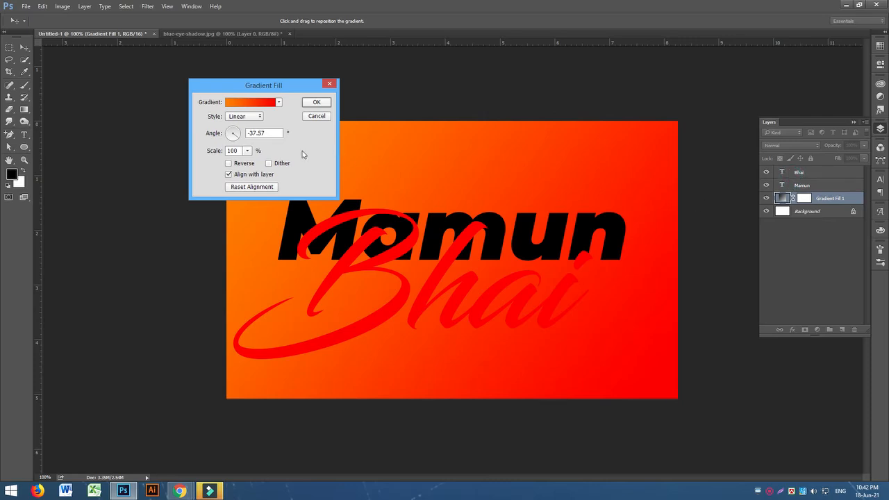
drag(239, 139, 242, 142)
click(317, 102)
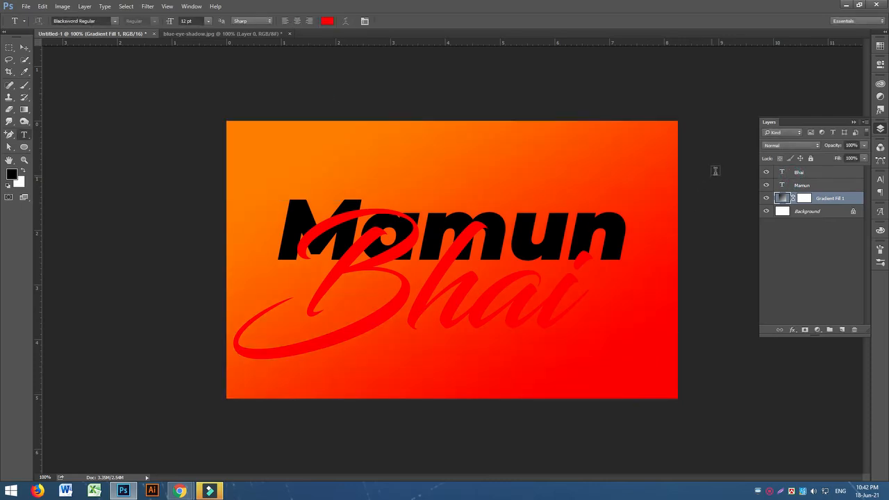
Change the "Bhai" text color to light yellow, fdff5a.
click(814, 173)
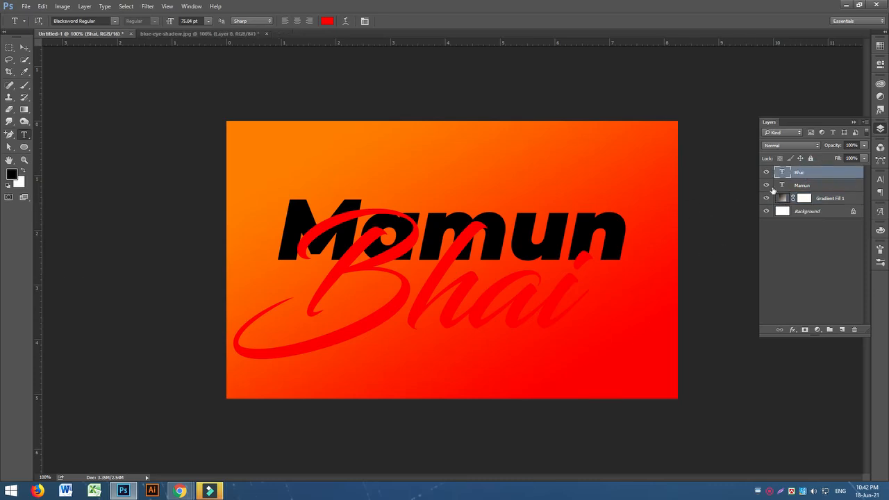
click(328, 22)
text(ffffff)
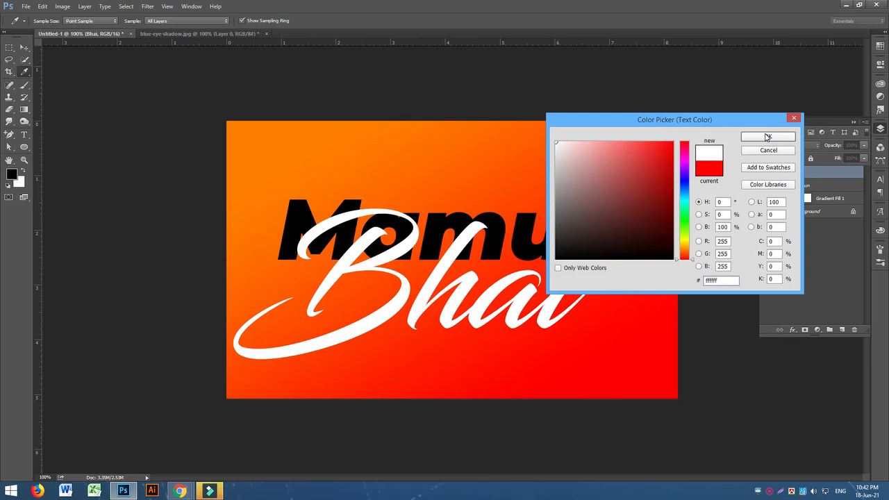
click(687, 240)
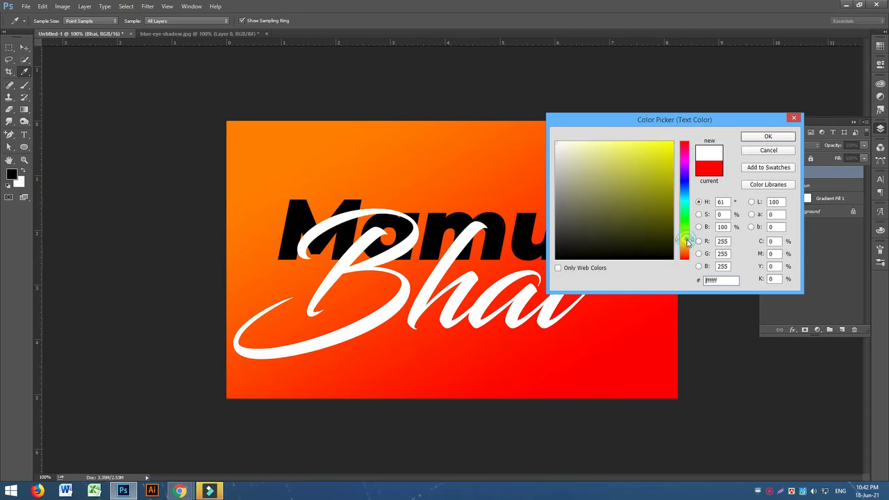
drag(584, 169, 627, 151)
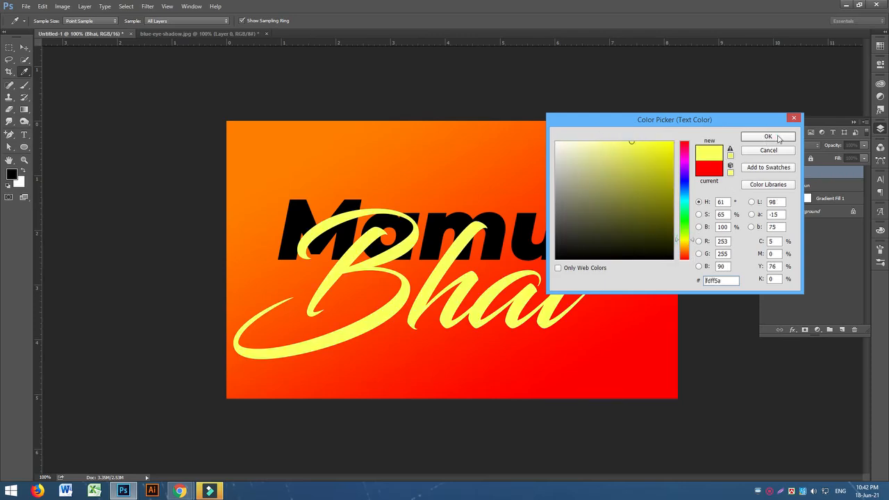
click(767, 136)
Change the bold name text's color to white.
click(805, 184)
click(327, 21)
drag(628, 188, 498, 136)
click(766, 137)
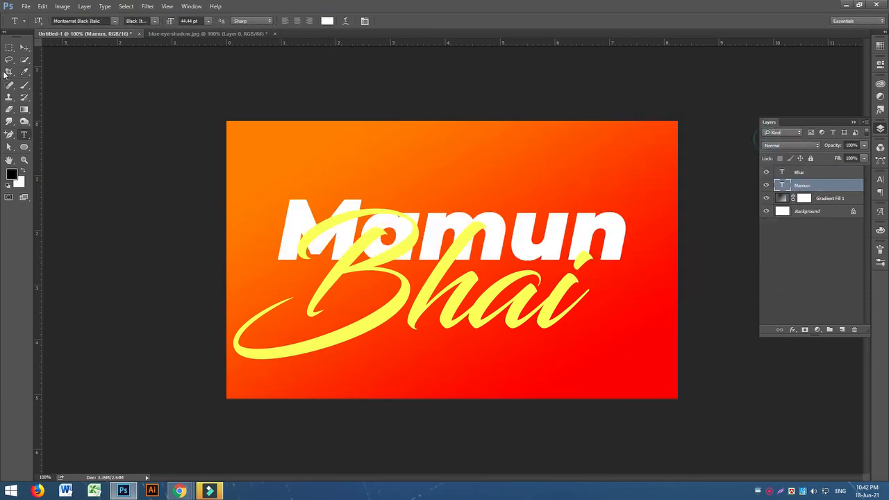
Reposition the "Bhai" text so its B overlaps the first two bold letters and its h crosses the third.
click(24, 47)
click(809, 172)
drag(455, 299, 490, 280)
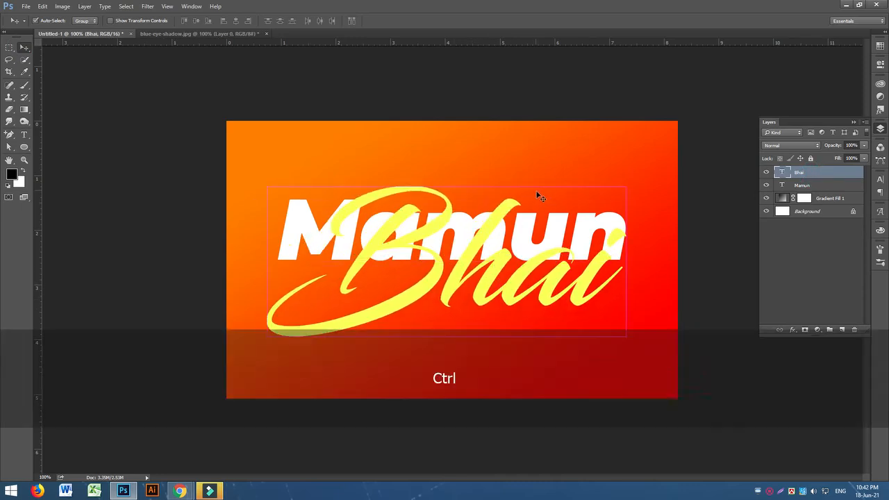
key(ctrl+equal)
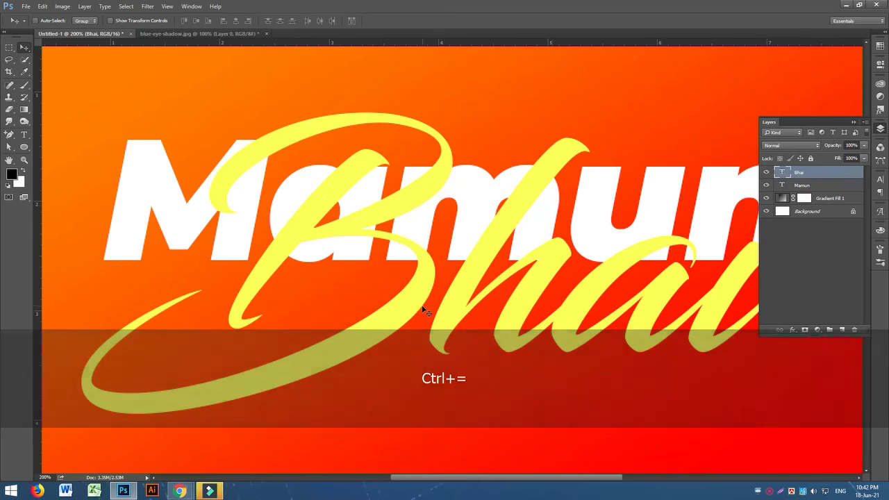
drag(402, 299, 341, 334)
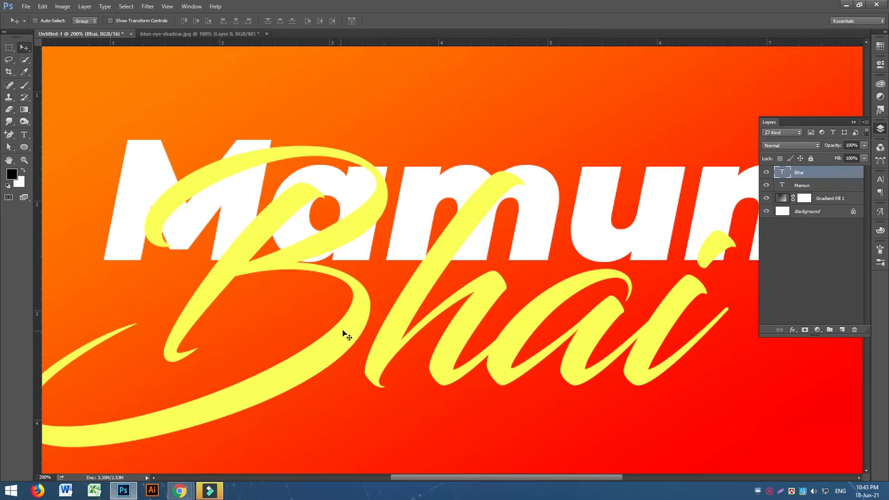
drag(470, 297, 463, 275)
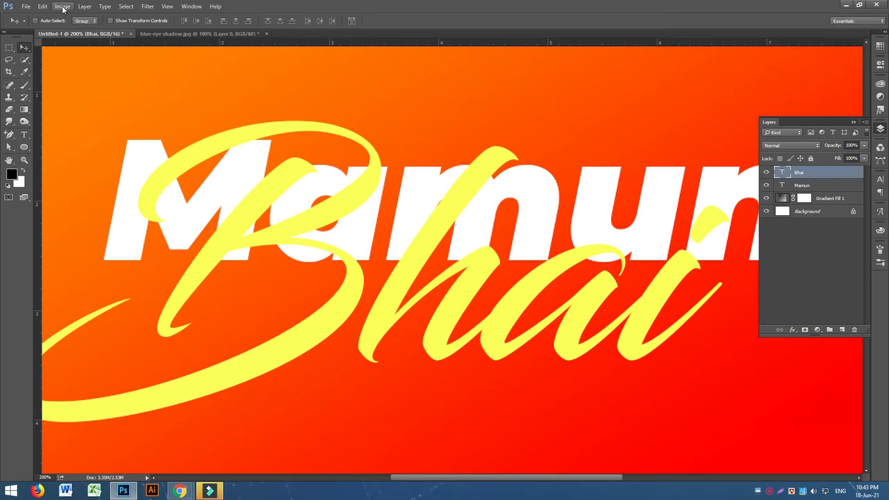
Rasterize the "Bhai" type layer and check it by hiding and showing it.
click(105, 6)
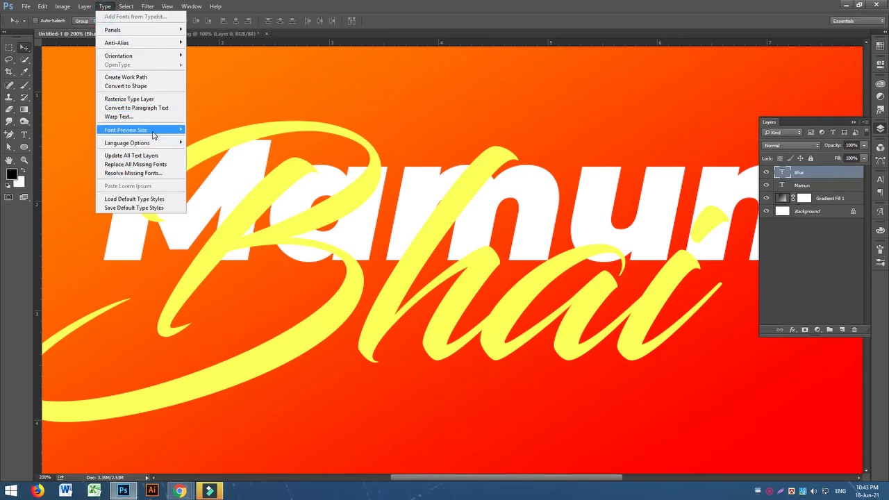
click(152, 102)
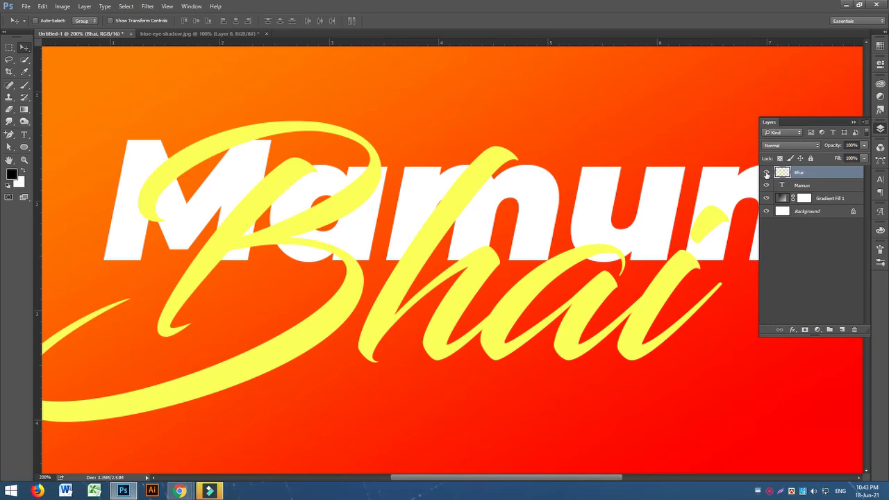
click(766, 173)
click(766, 172)
Load the "Bhai" layer's outline as a selection and convert it to a work path with 2.0 pixels tolerance.
ctrl+click(782, 172)
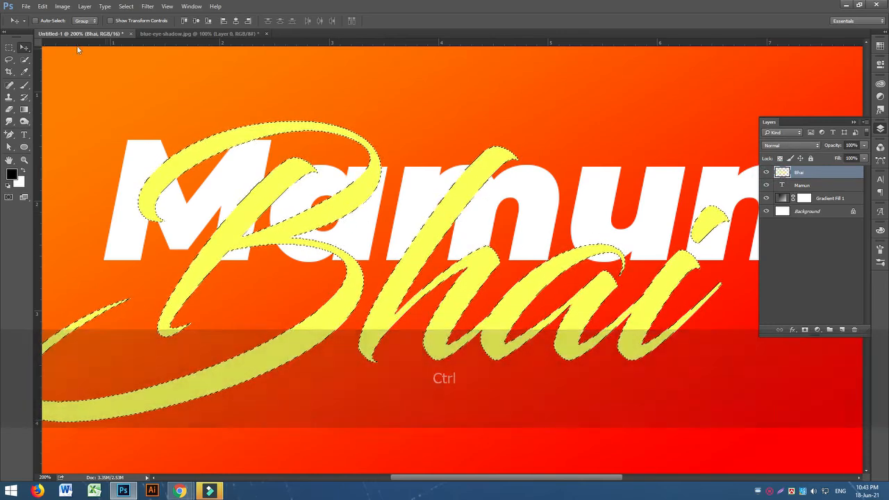
click(9, 47)
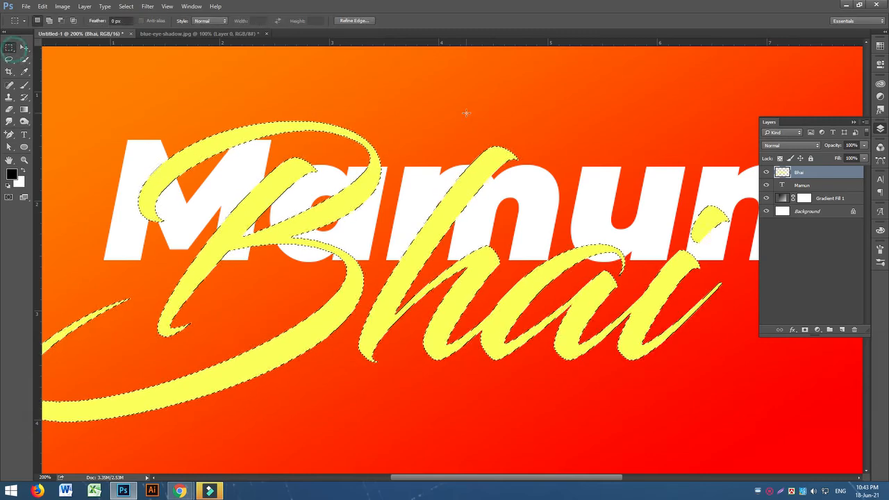
right_click(466, 114)
click(522, 174)
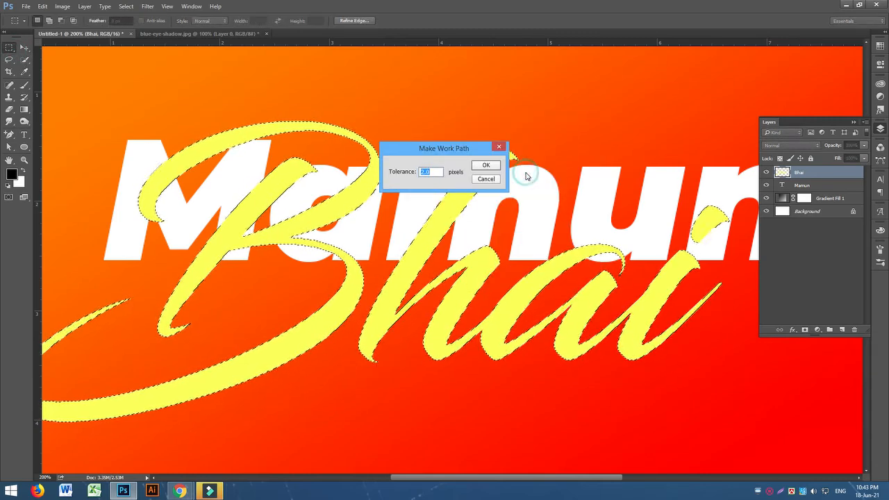
click(485, 168)
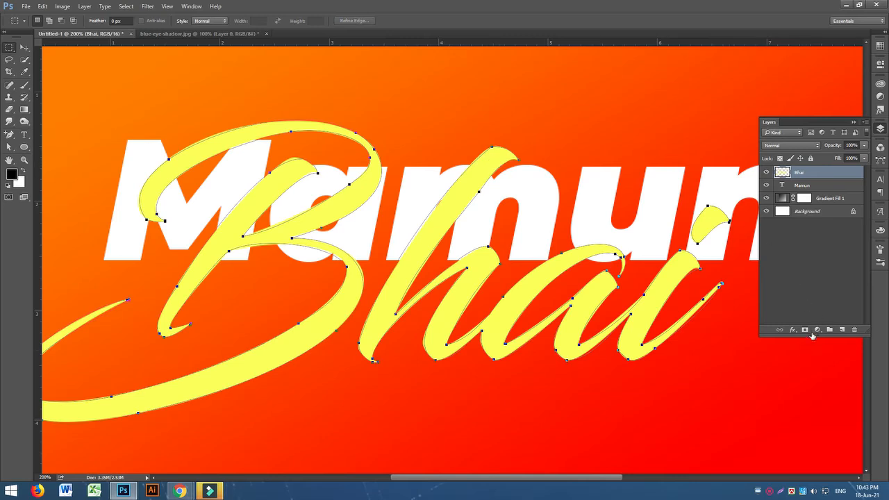
Add a light yellow Solid Color fill layer from the "Bhai" work path.
click(816, 330)
click(830, 132)
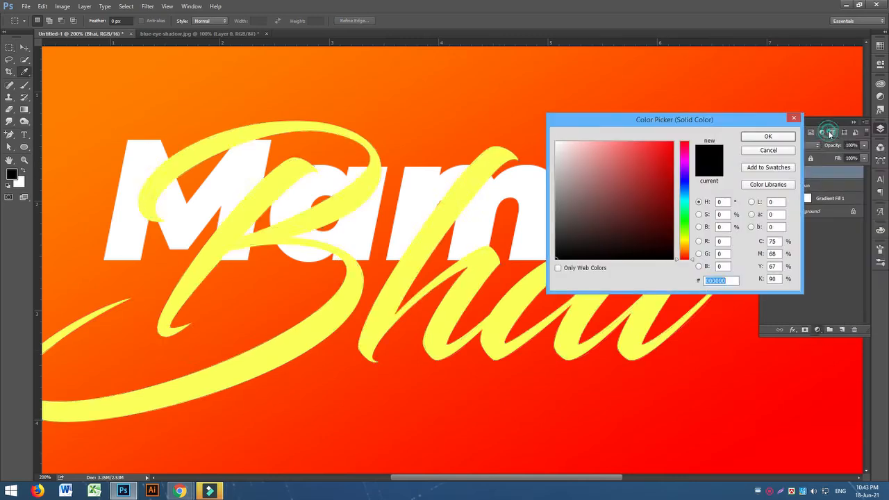
drag(596, 173, 556, 142)
drag(684, 246, 684, 240)
drag(585, 146, 627, 140)
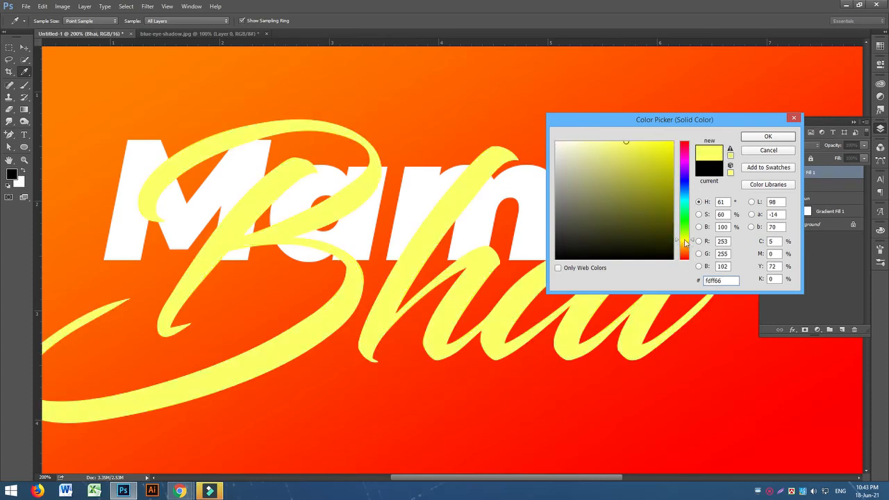
key(Return)
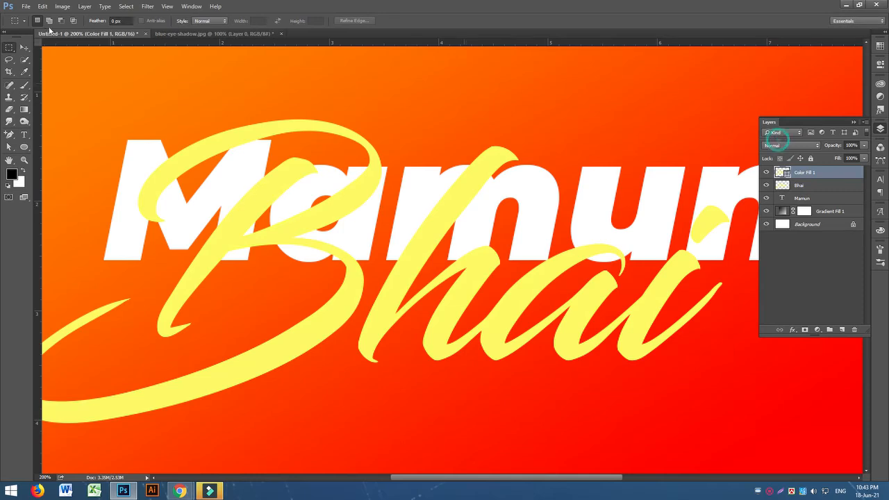
Delete the rasterized "Bhai" layer beneath the color fill shape and switch to the Path Selection tool.
click(23, 47)
click(814, 185)
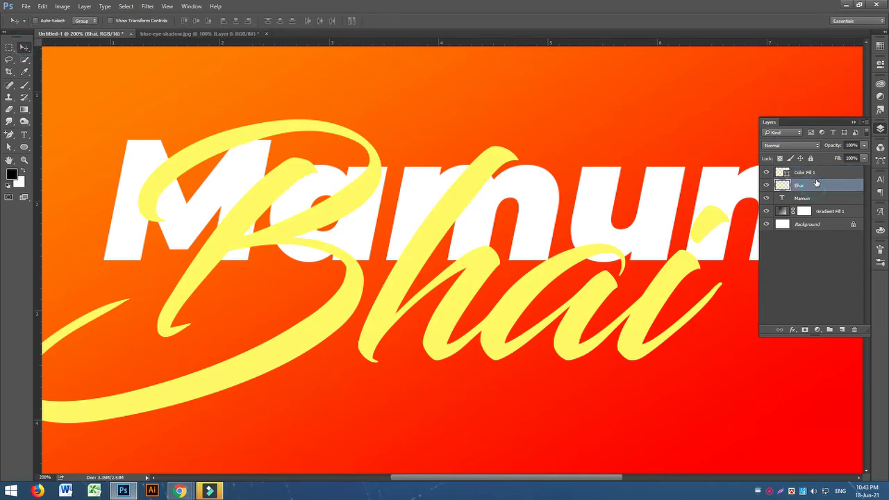
key(Delete)
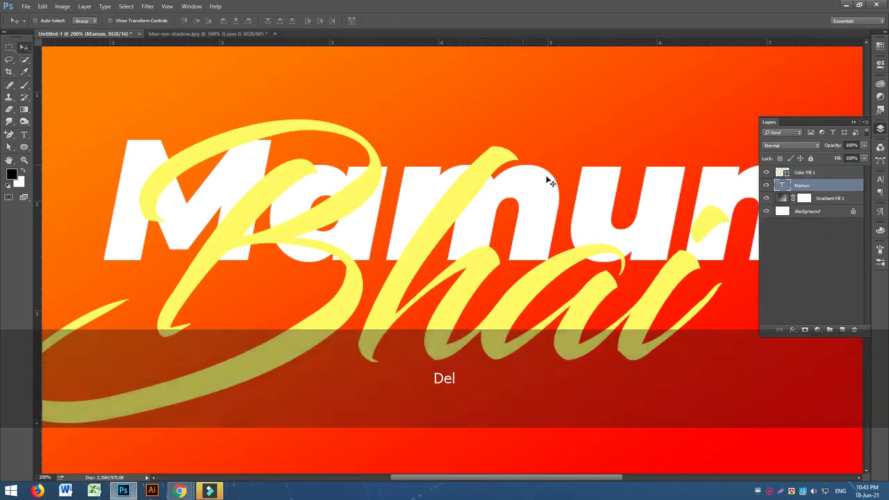
scroll(548, 177, down, 2)
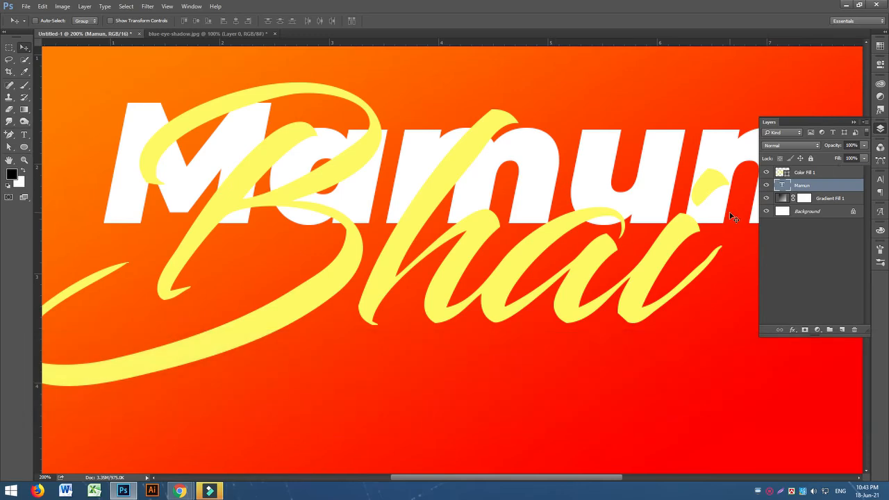
right_click(12, 135)
click(9, 147)
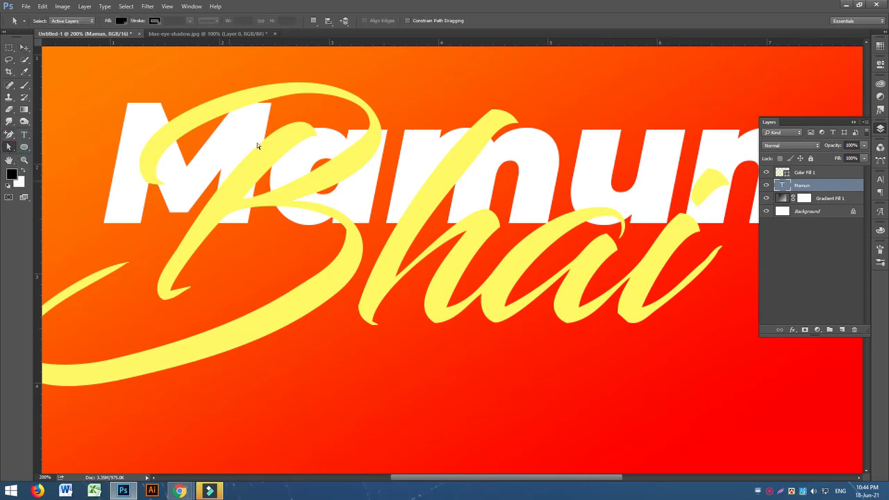
Step back through the layer deletion, color fill, work path and rasterization to restore "Bhai" as a live type layer.
key(ctrl+z)
key(ctrl+z)
key(ctrl+z)
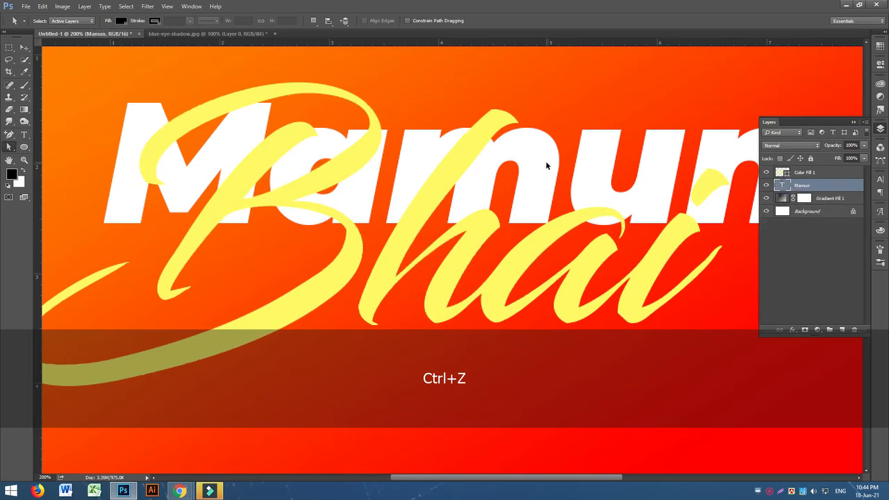
key(ctrl+shift+z)
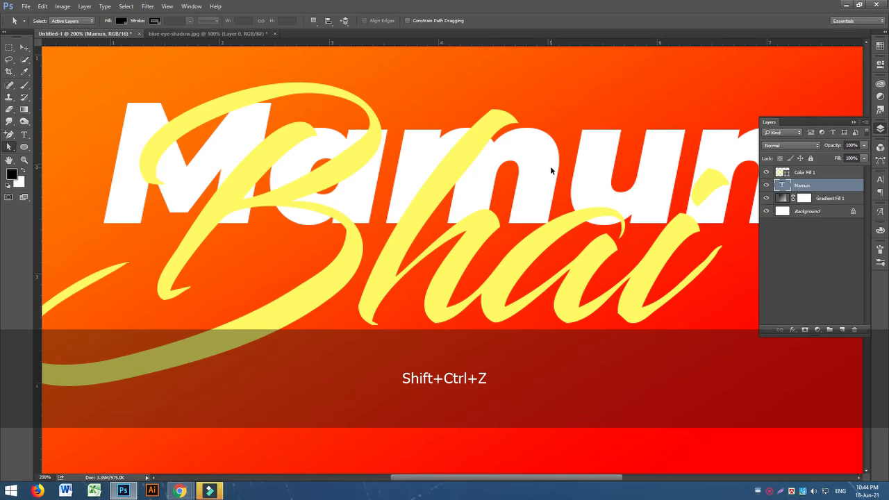
key(ctrl+alt+z)
key(ctrl+alt+z)
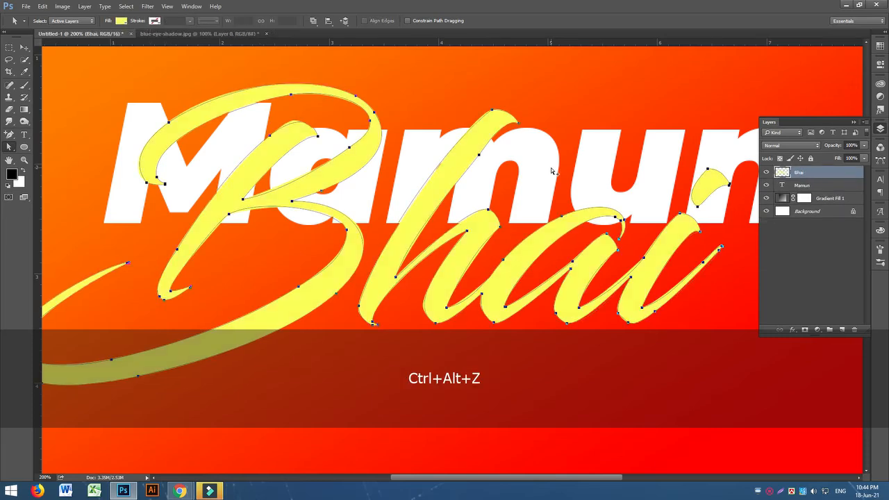
key(ctrl+alt+z)
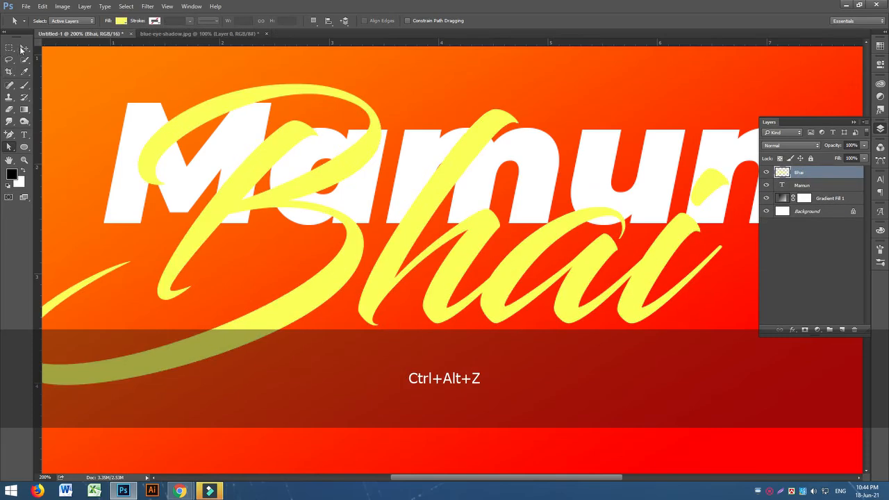
click(10, 47)
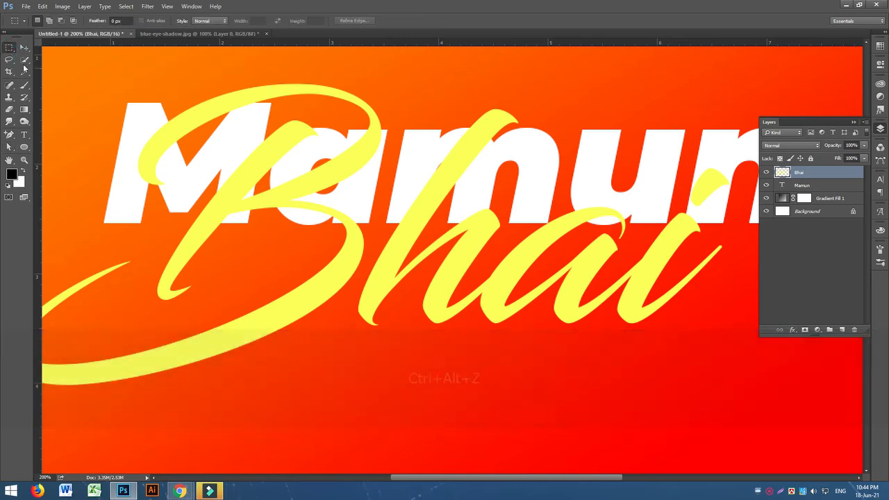
click(24, 48)
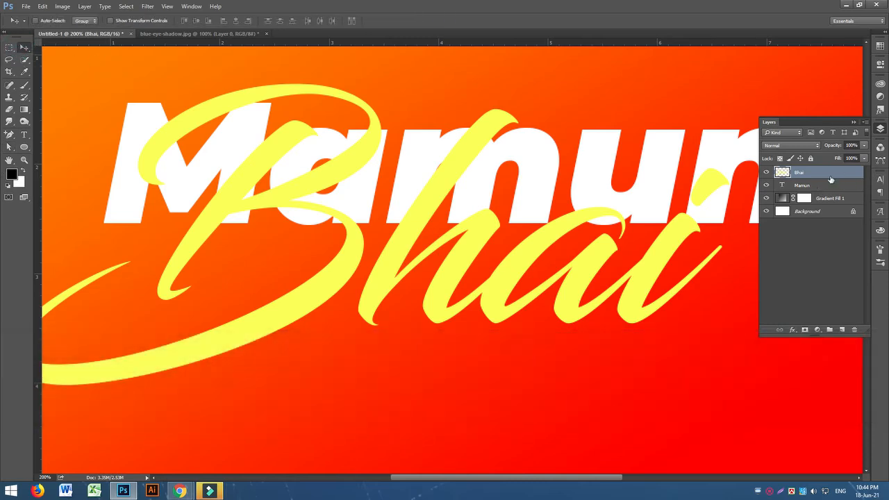
key(ctrl+alt+z)
Switch to the Google Meet call in Chrome to check the participants and shared screen, and return to Photoshop.
click(126, 491)
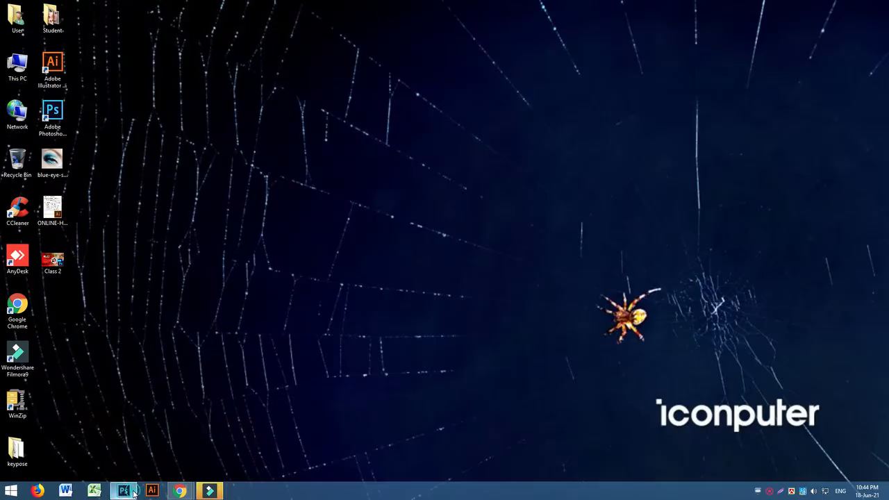
click(125, 491)
mouse_move(179, 491)
click(146, 436)
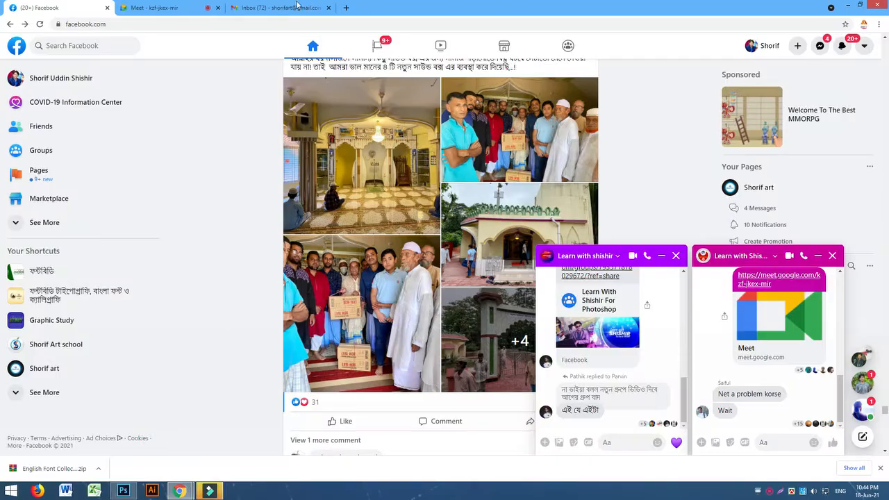
click(171, 8)
click(539, 88)
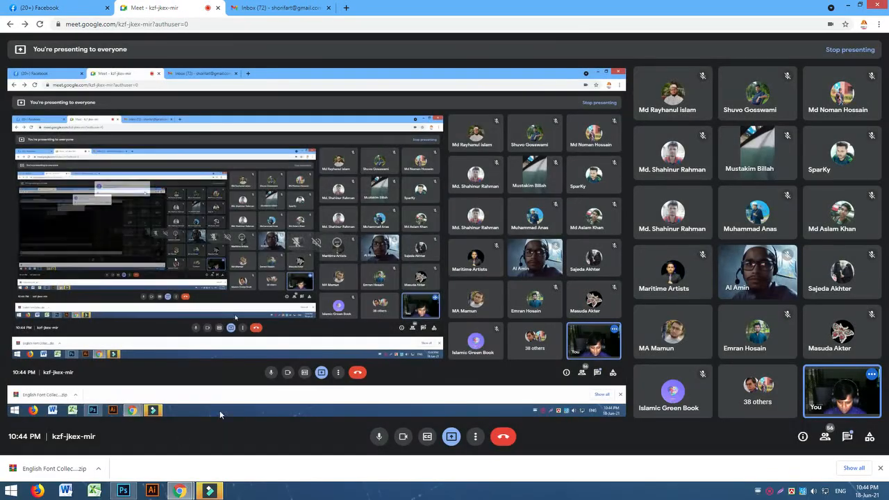
mouse_move(178, 491)
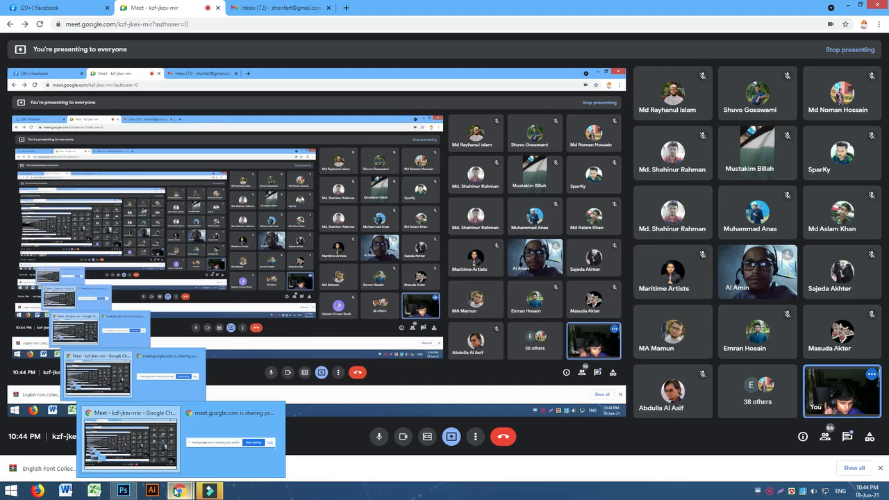
click(123, 491)
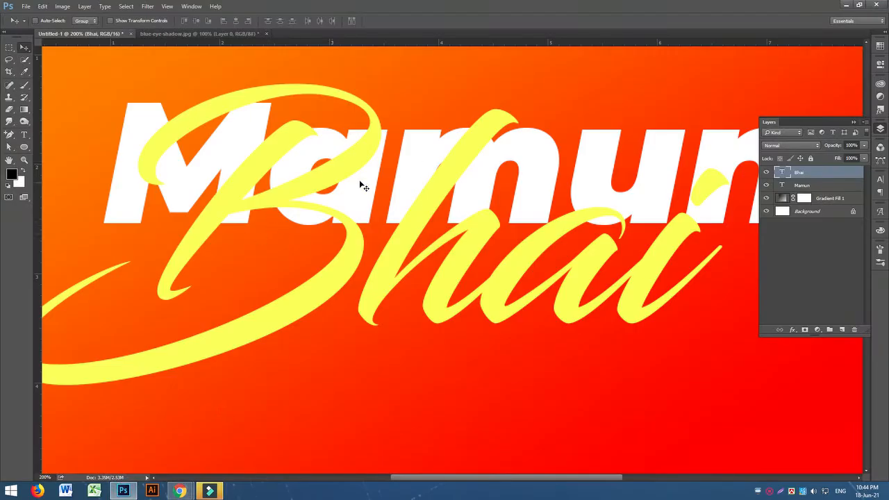
Hide and show the bold name layer and the "Bhai" layer in turn to compare them.
click(766, 185)
click(766, 185)
click(766, 171)
click(766, 171)
Load the bold name's outline as a selection, add it as a layer mask on "Bhai", and invert the mask.
key(ctrl)
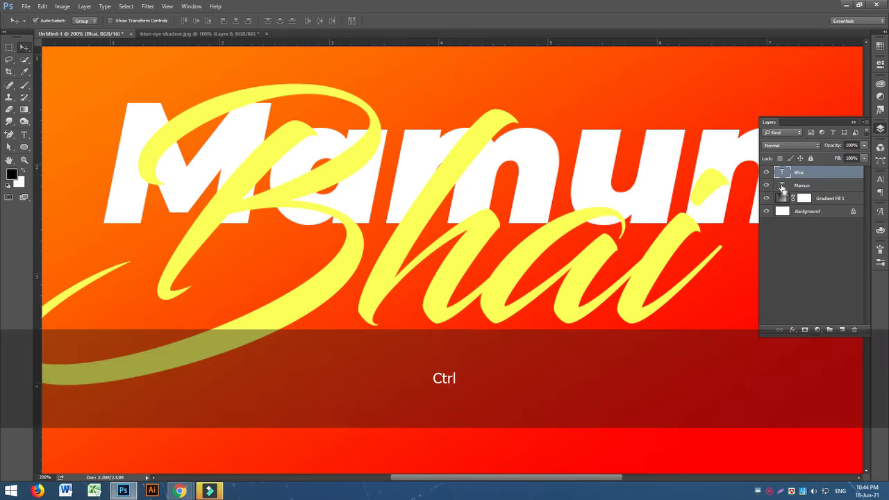
ctrl+click(782, 186)
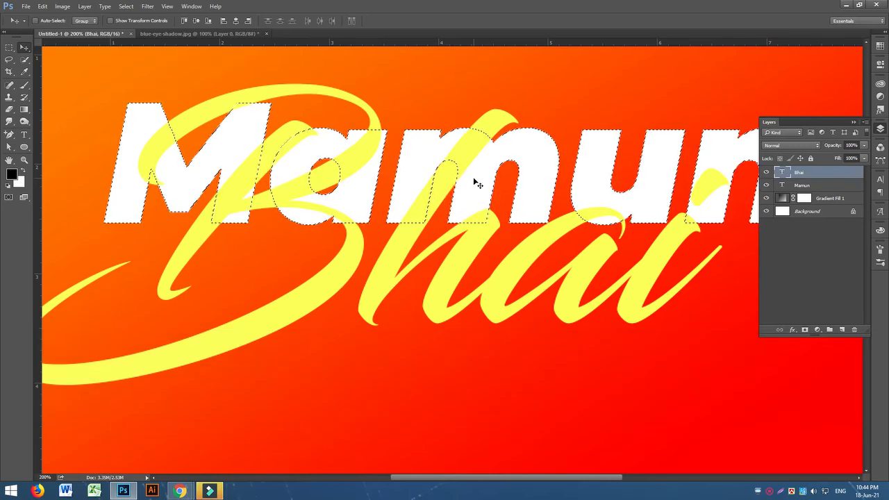
click(804, 329)
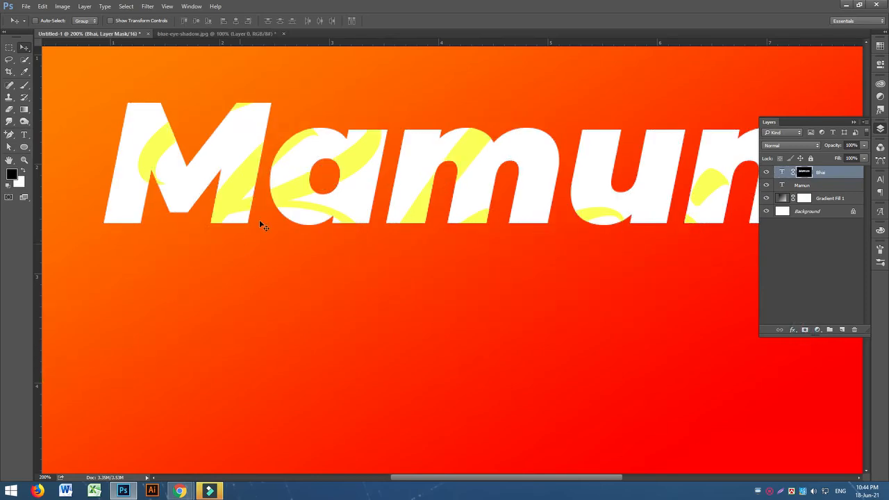
key(ctrl+z)
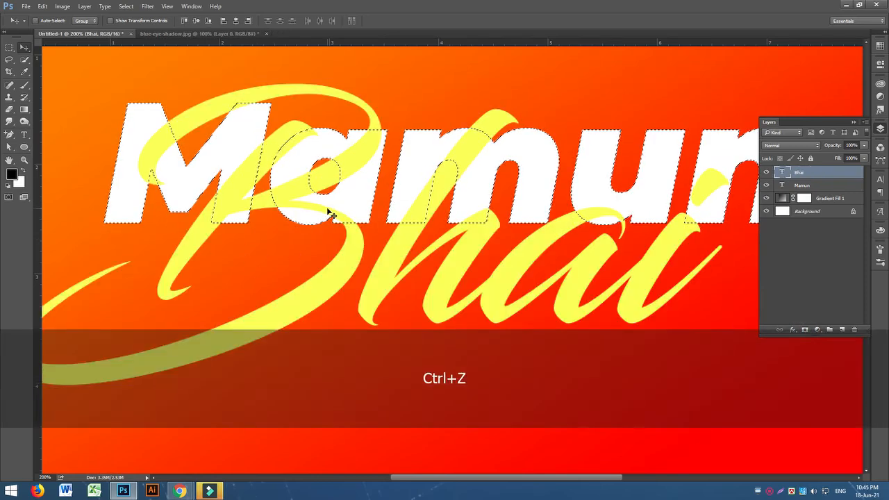
click(804, 330)
key(ctrl)
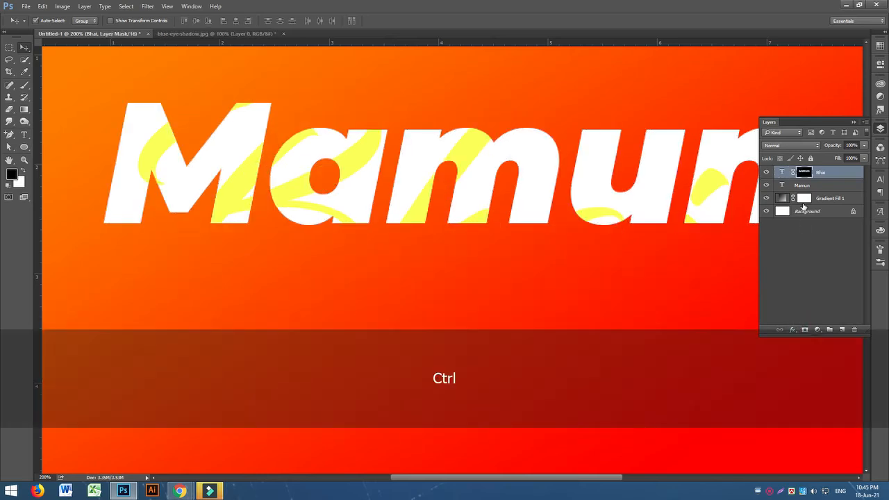
key(ctrl+i)
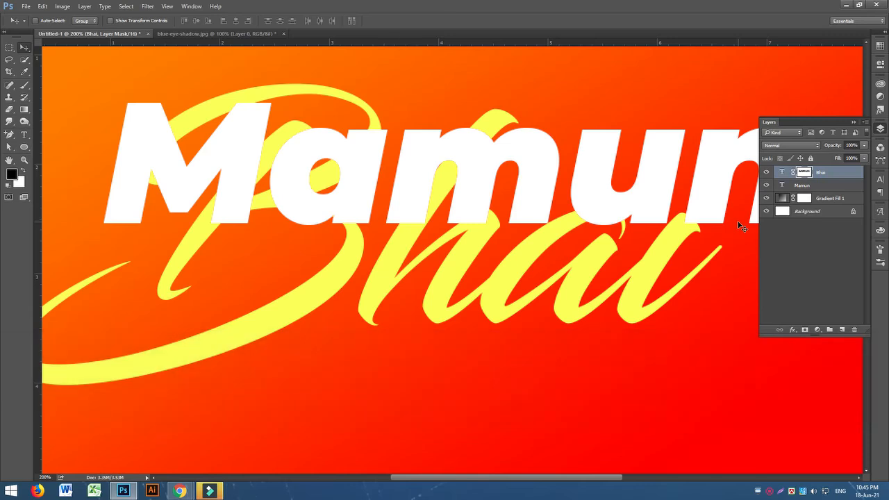
Undo the mask inversion, the "Bhai" layer mask and the selection of the bold name's outline.
key(ctrl+z)
key(ctrl+z)
key(ctrl+z)
key(ctrl+alt+z)
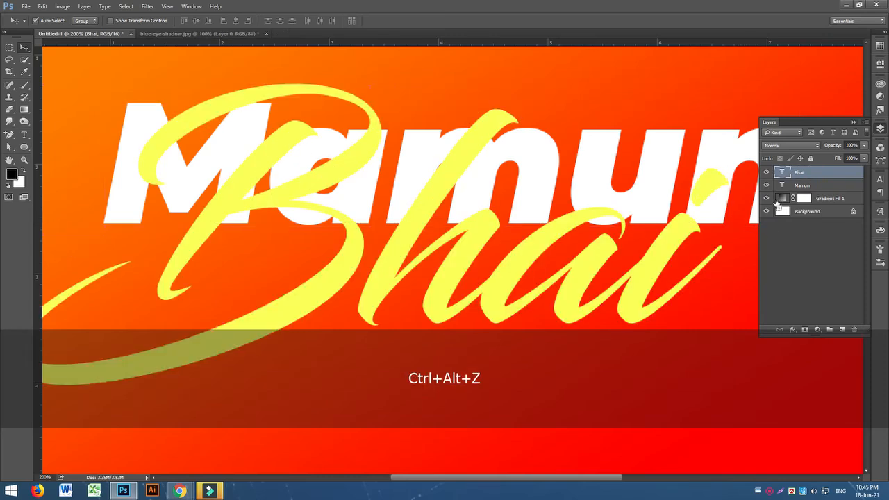
Mask the "Bhai" layer with a selection of the bold name's outline and invert the mask so the script sits behind the letters.
click(767, 185)
click(767, 185)
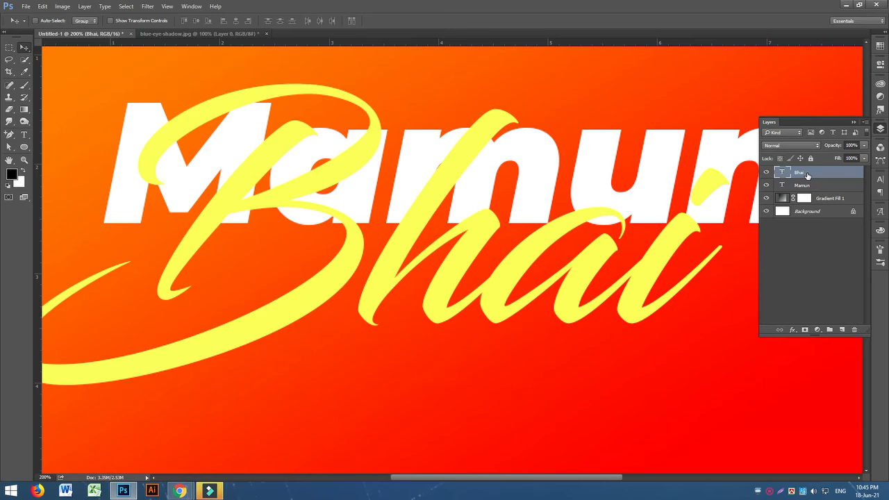
key(ctrl)
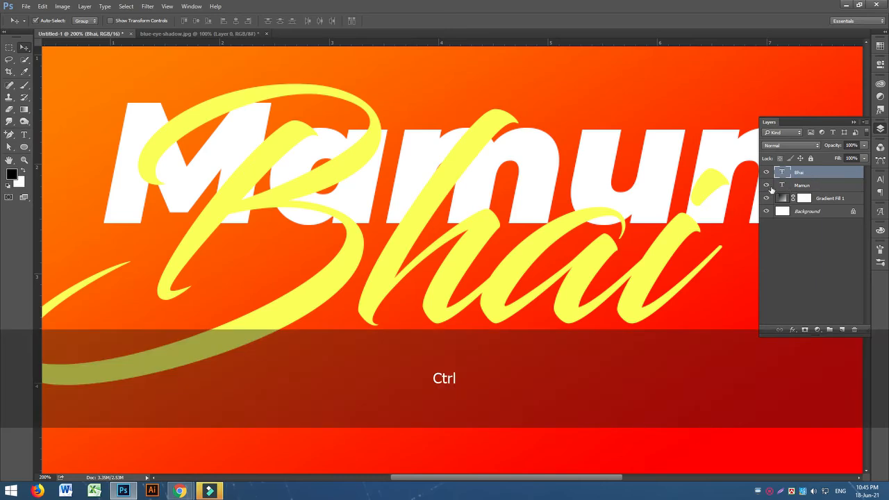
ctrl+click(782, 186)
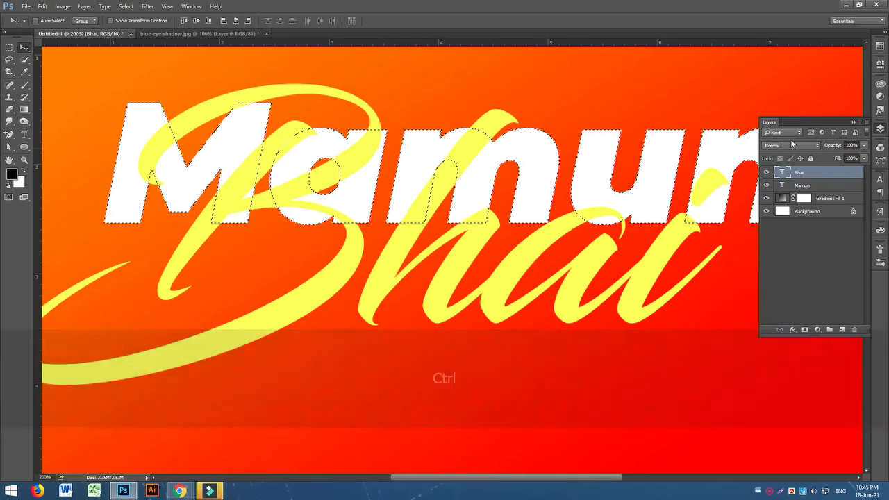
click(805, 330)
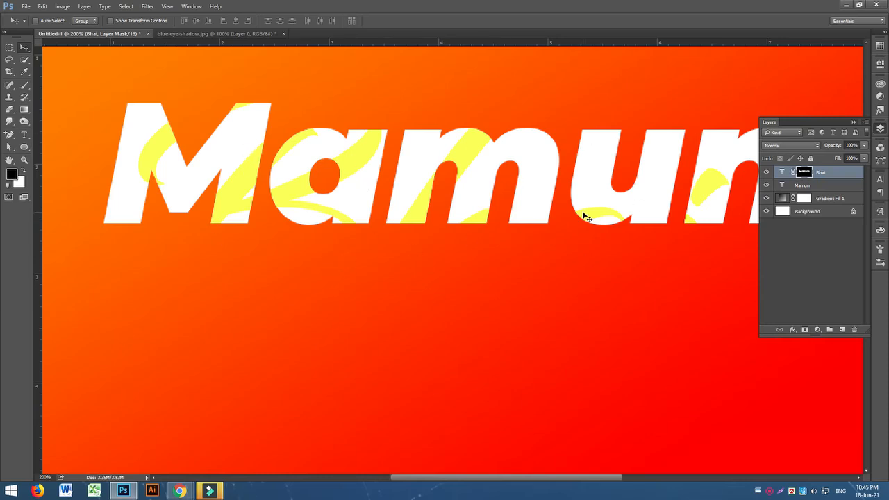
key(ctrl+i)
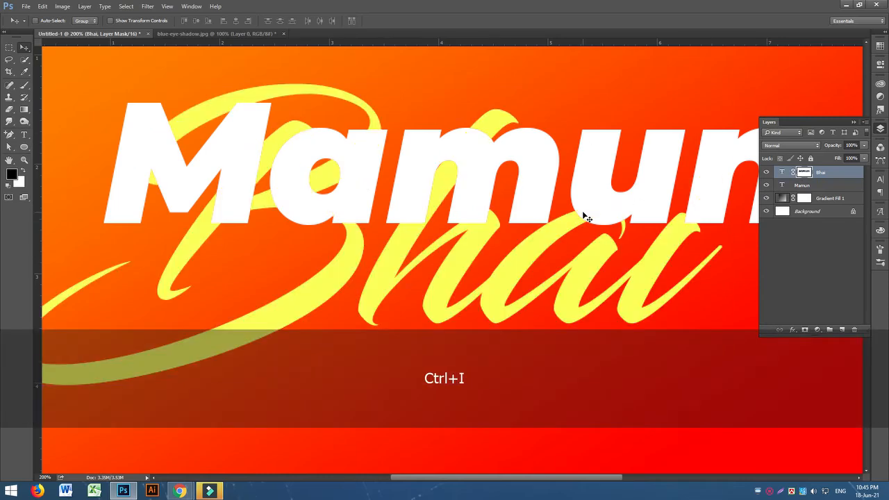
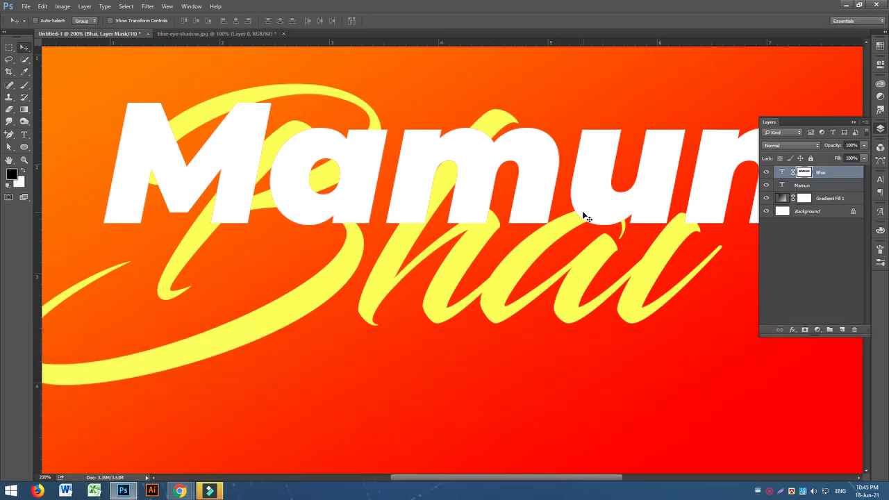
Paint the "Bhai" layer mask white with the Brush at 100% opacity to bring the B's stem in front of the first bold letter.
double_click(802, 172)
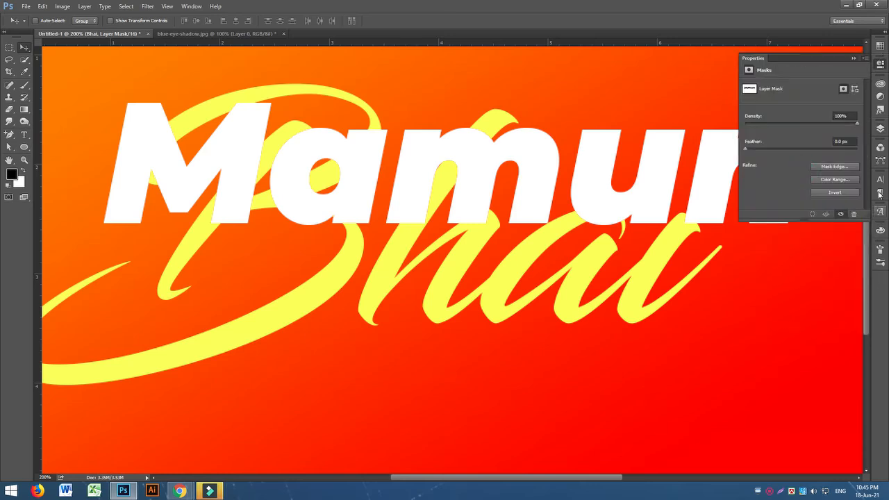
click(880, 128)
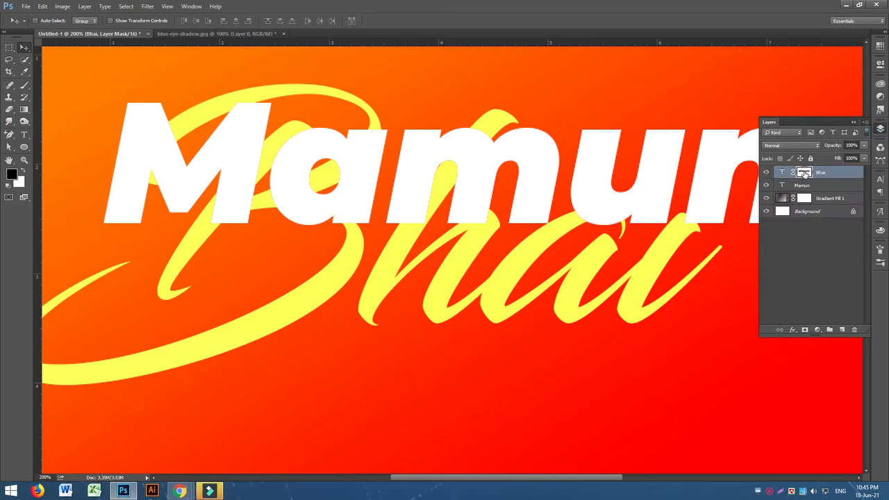
click(24, 87)
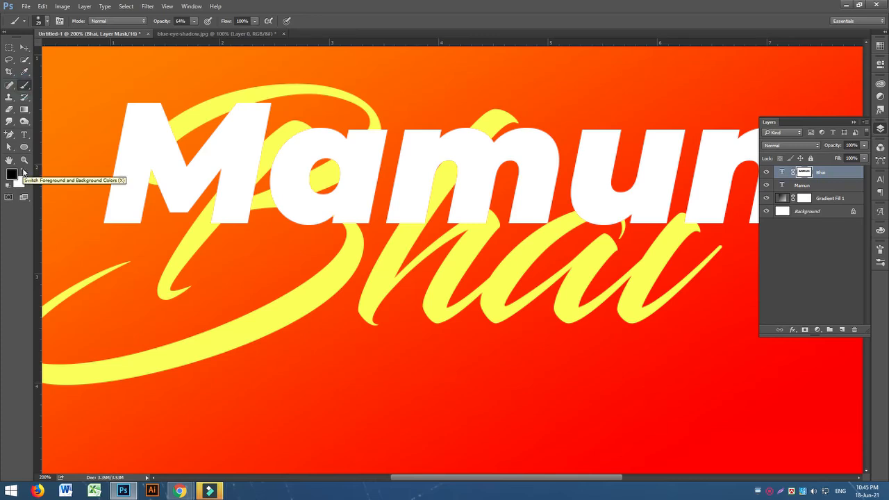
click(23, 172)
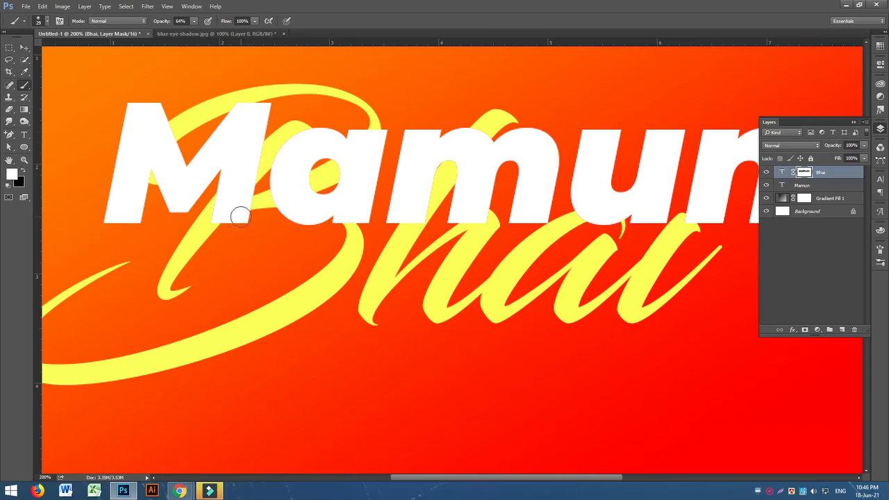
drag(261, 139, 250, 190)
mouse_move(254, 143)
mouse_down()
mouse_move(246, 232)
mouse_move(254, 163)
mouse_move(245, 201)
mouse_up()
drag(257, 143, 225, 246)
drag(232, 172, 222, 217)
drag(197, 32, 264, 44)
mouse_move(246, 167)
mouse_down()
mouse_move(215, 164)
mouse_move(209, 222)
mouse_up()
drag(236, 148, 229, 215)
mouse_move(235, 172)
mouse_down()
mouse_move(243, 187)
mouse_move(239, 214)
mouse_up()
mouse_move(240, 163)
mouse_down()
mouse_move(238, 208)
mouse_move(205, 231)
mouse_up()
drag(230, 178, 202, 236)
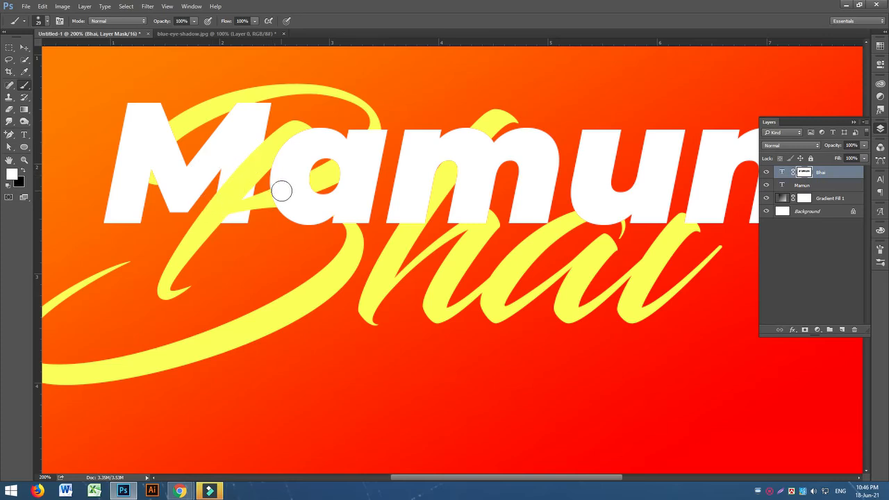
Paint the "Bhai" mask white to bring the B's upper loop and middle strokes in front of the first two bold letters.
mouse_move(333, 170)
mouse_down()
mouse_move(369, 140)
mouse_move(341, 176)
mouse_move(375, 142)
mouse_move(341, 178)
mouse_up()
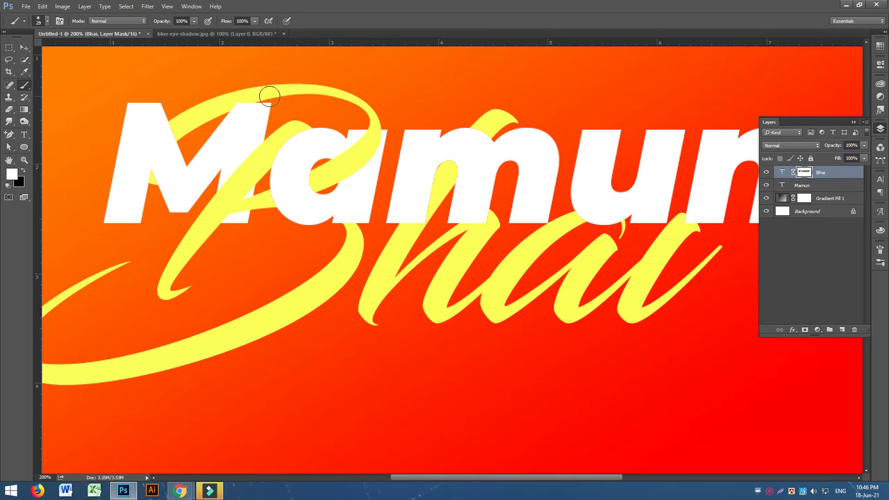
mouse_move(160, 136)
mouse_down()
mouse_move(149, 173)
mouse_move(183, 129)
mouse_move(143, 149)
mouse_move(131, 170)
mouse_move(197, 91)
mouse_up()
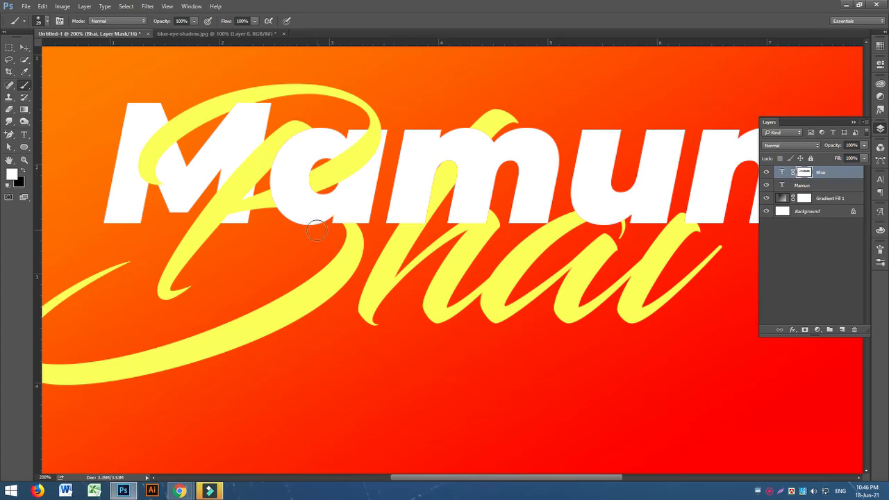
scroll(316, 231, down, 2)
scroll(320, 230, up, 3)
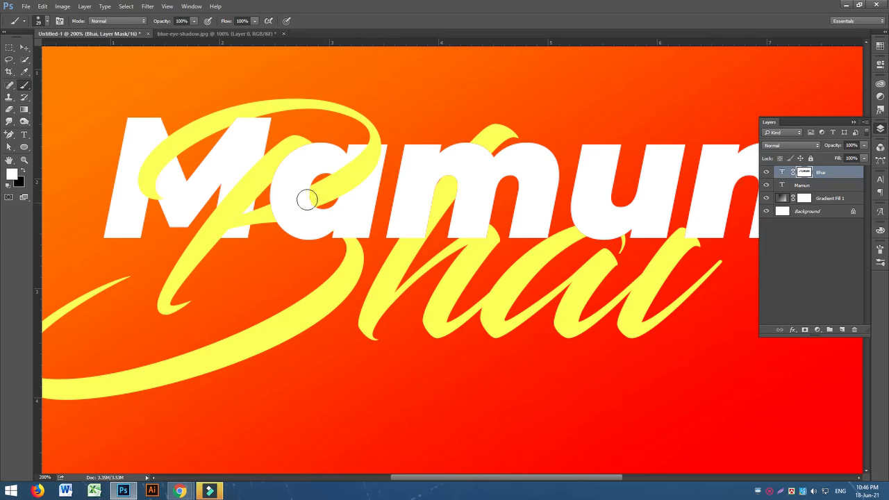
mouse_move(308, 205)
mouse_down()
mouse_move(263, 222)
mouse_move(379, 257)
mouse_up()
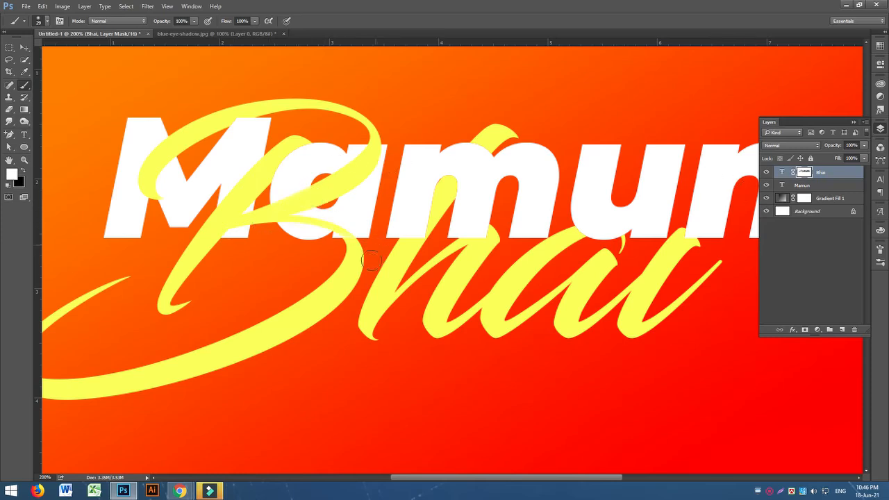
Try to hide the B's stem behind the first bold letter with freehand black mask strokes, and undo them.
click(23, 172)
mouse_move(248, 208)
mouse_down()
mouse_move(236, 224)
mouse_move(233, 203)
mouse_move(202, 244)
mouse_move(226, 203)
mouse_move(242, 207)
mouse_move(248, 178)
mouse_move(189, 247)
mouse_up()
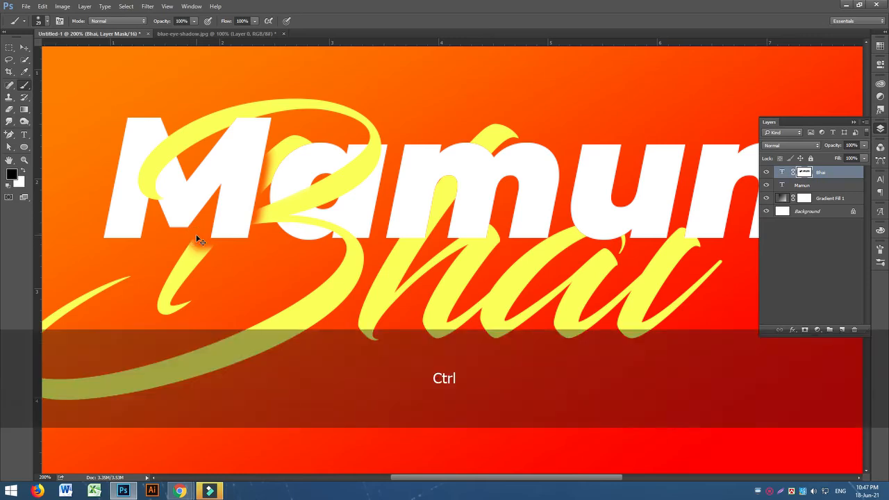
key(ctrl+z)
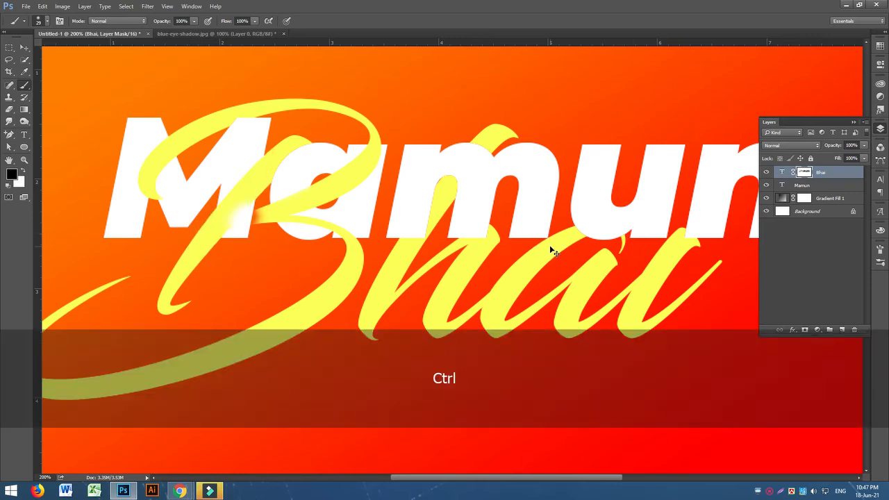
key(ctrl+z)
key(ctrl+alt+z)
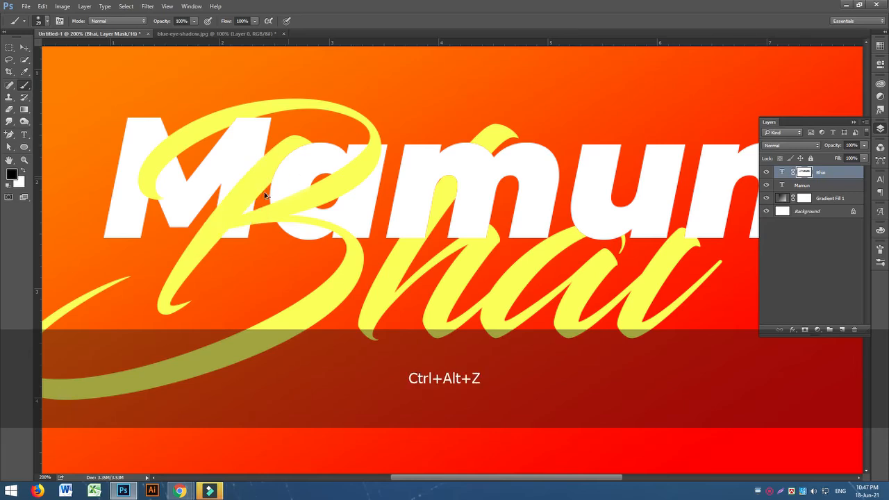
Load the bold name's outline as a selection and paint the mask black to tuck the B's stem and right loop behind the first two letters.
ctrl+click(781, 186)
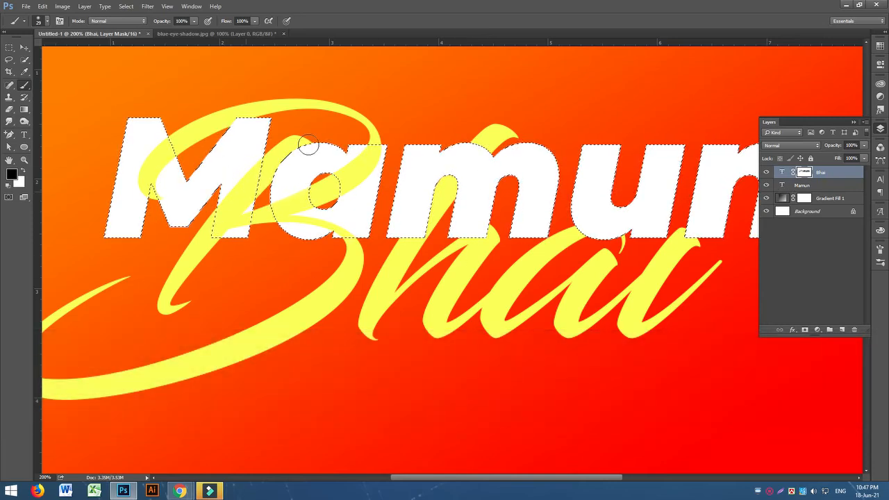
mouse_move(223, 196)
mouse_down()
mouse_move(235, 226)
mouse_move(254, 161)
mouse_move(240, 227)
mouse_move(234, 191)
mouse_move(215, 217)
mouse_move(221, 230)
mouse_move(247, 167)
mouse_move(241, 230)
mouse_move(228, 188)
mouse_move(310, 116)
mouse_move(253, 185)
mouse_move(276, 160)
mouse_up()
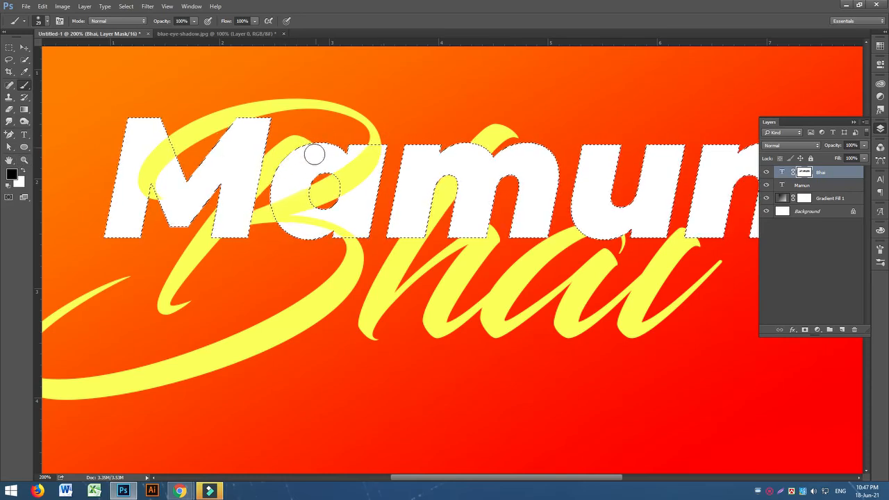
click(23, 170)
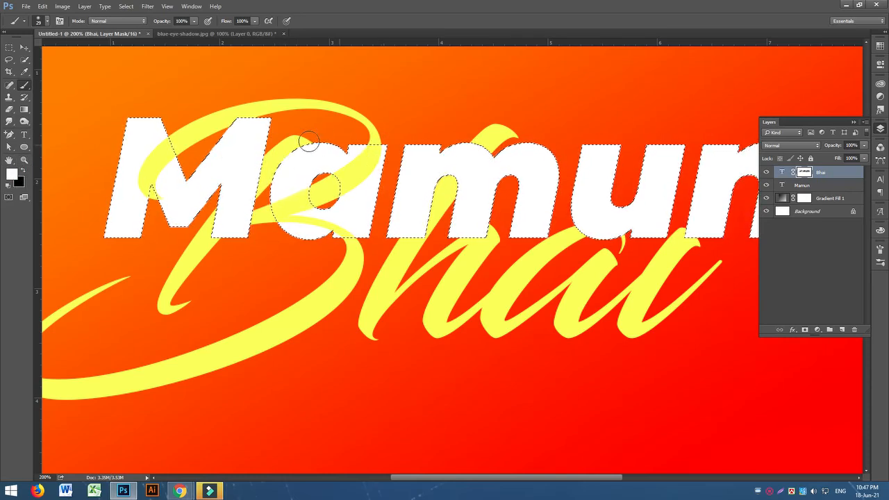
click(23, 171)
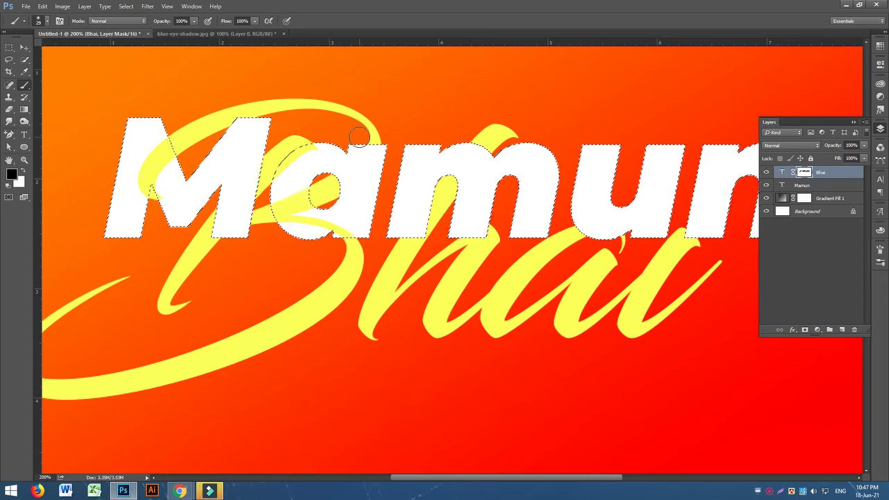
Switch to the Google Meet call, admit the waiting participant, and return to Photoshop.
mouse_move(181, 490)
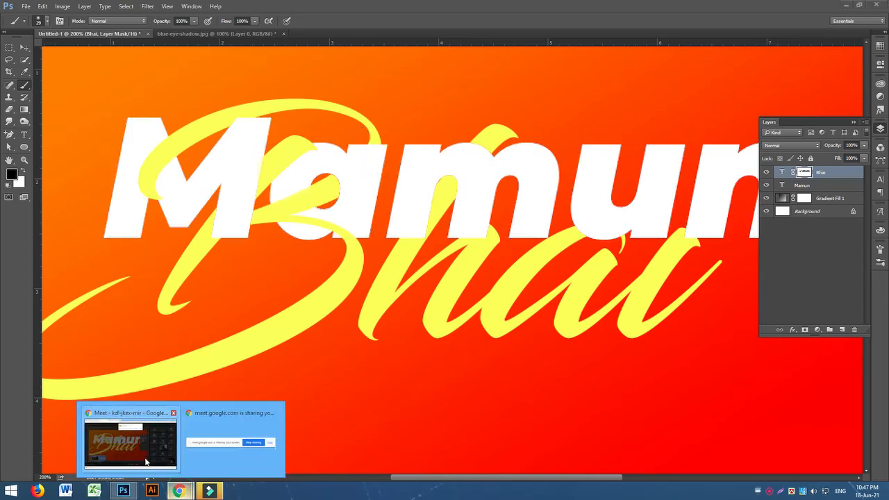
click(139, 448)
click(541, 88)
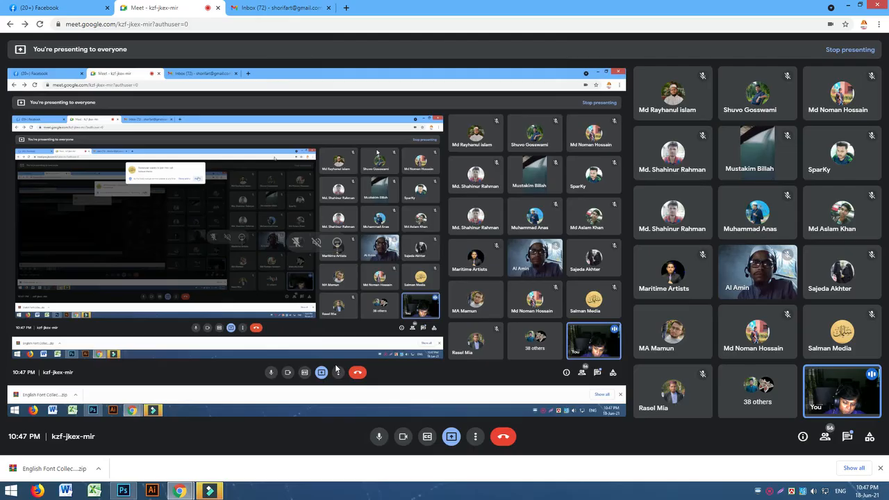
click(125, 491)
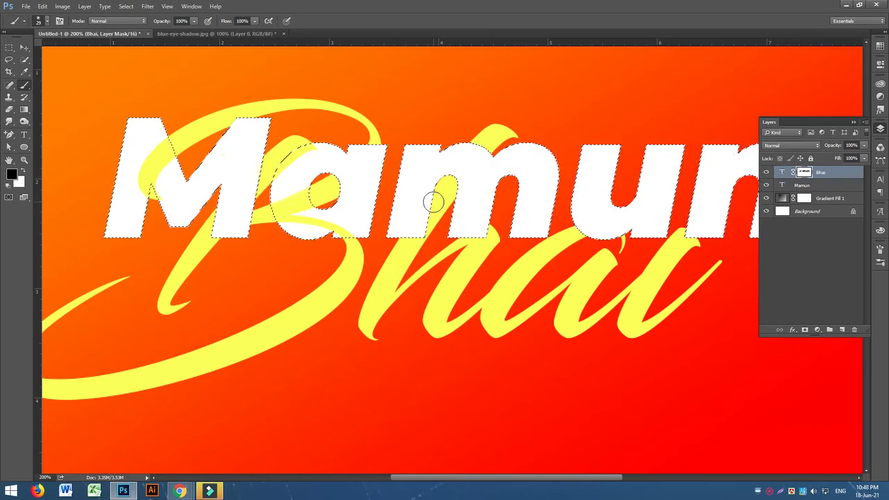
Paint the mask white inside the selection to bring the script h, a and i in front of the bold letters, and deselect.
click(22, 171)
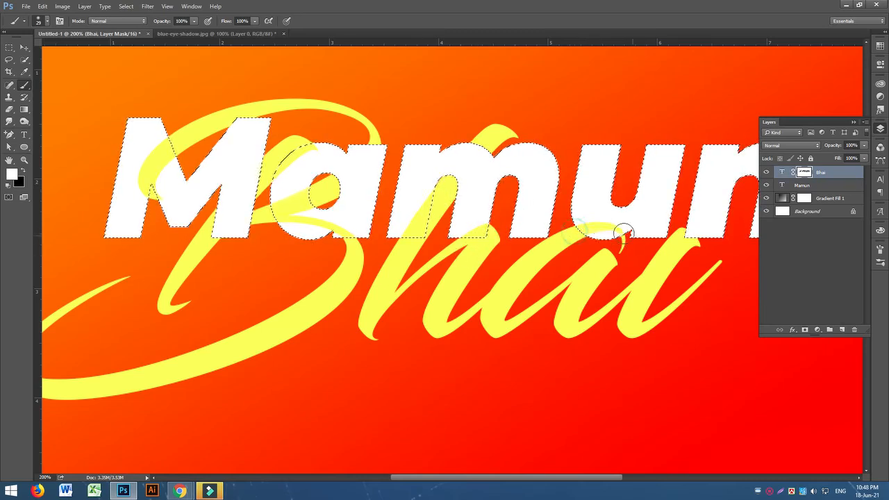
mouse_move(687, 232)
mouse_down()
mouse_move(712, 244)
mouse_move(662, 239)
mouse_move(700, 237)
mouse_up()
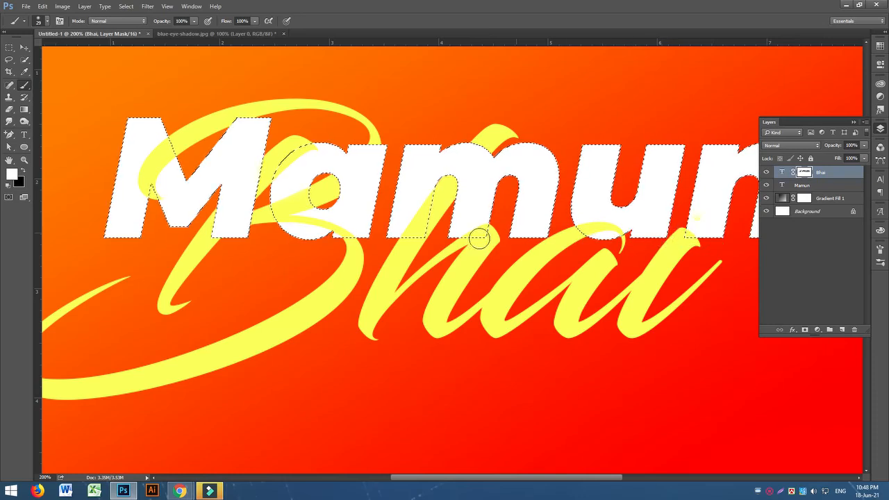
click(11, 49)
click(218, 84)
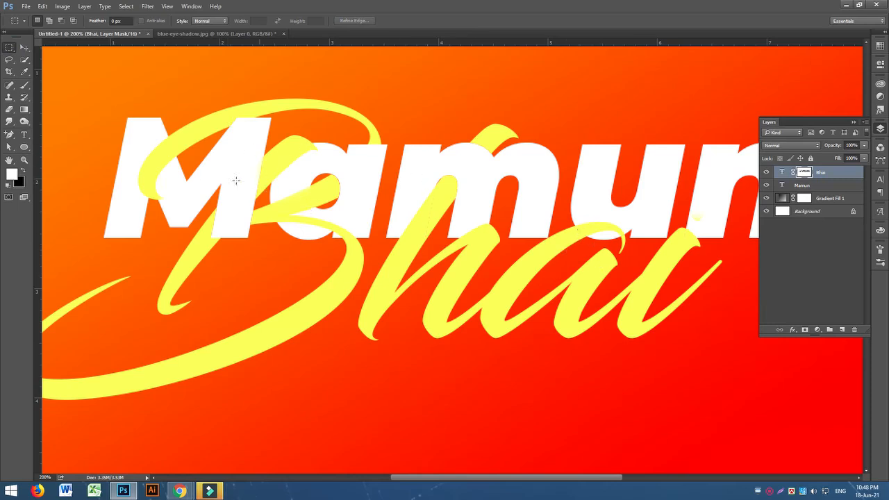
Paint the mask white without a selection to touch up the script overlaps and reveal the i's dot over the last bold letter.
click(24, 85)
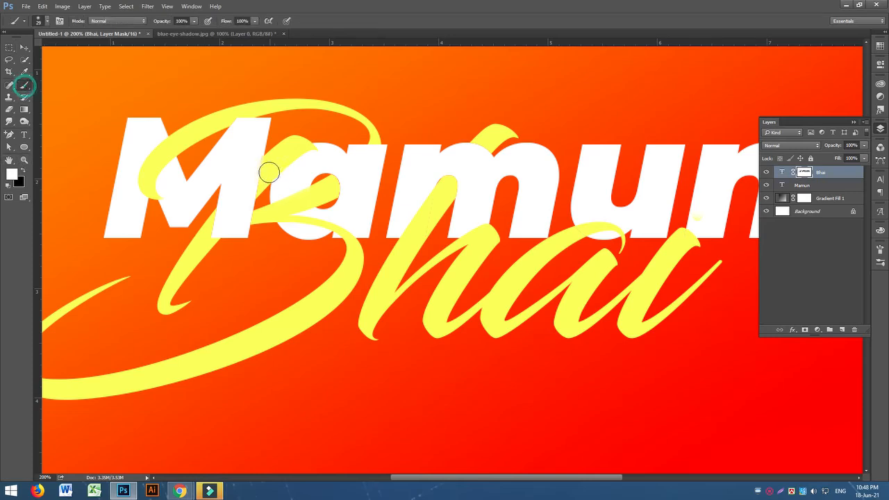
click(300, 148)
mouse_move(250, 176)
mouse_down()
mouse_move(317, 155)
mouse_move(278, 174)
mouse_up()
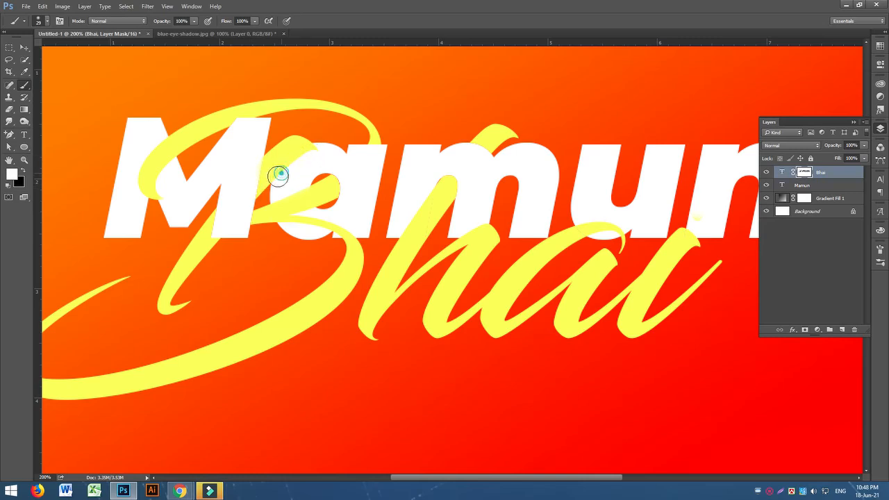
drag(447, 193, 429, 196)
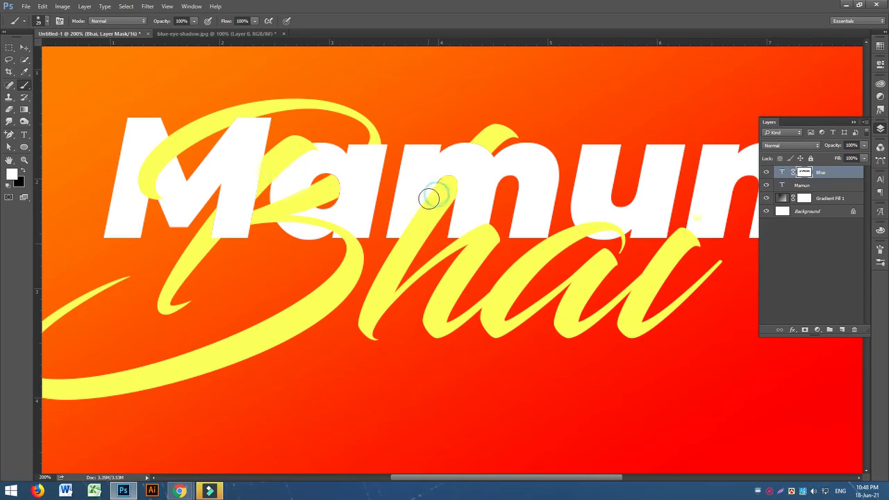
click(581, 233)
click(690, 225)
mouse_move(694, 223)
mouse_down()
mouse_move(704, 187)
mouse_move(739, 195)
mouse_move(702, 192)
mouse_move(718, 178)
mouse_move(715, 213)
mouse_up()
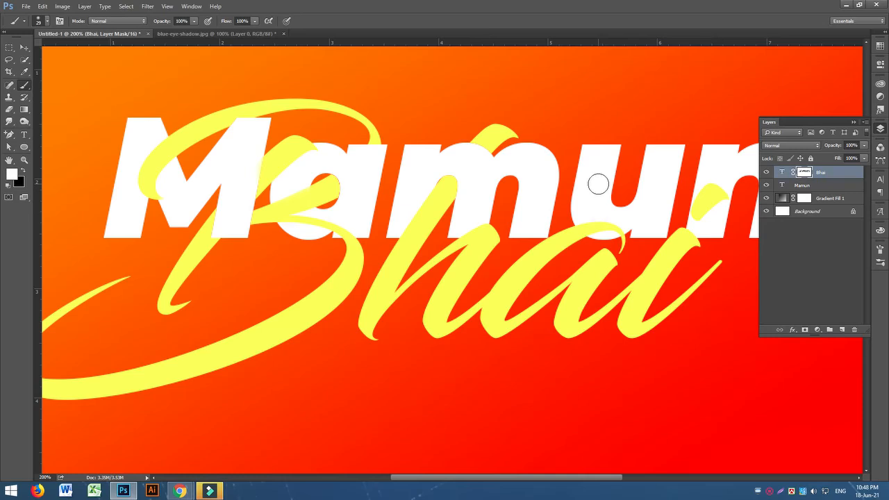
Inspect the interwoven lettering at different magnifications, and hide and show the "Bhai" layer to check the overlaps.
key(ctrl+minus)
key(ctrl+equal)
key(ctrl+equal)
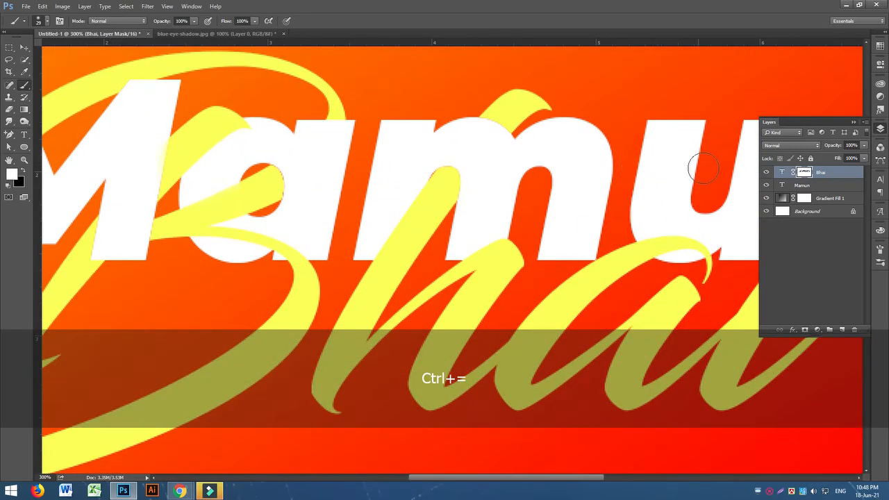
key(ctrl+minus)
key(ctrl+equal)
key(ctrl+minus)
click(766, 172)
click(766, 172)
click(766, 172)
click(766, 173)
Add a new layer above "Bhai" and clip it to the "Bhai" layer.
click(826, 176)
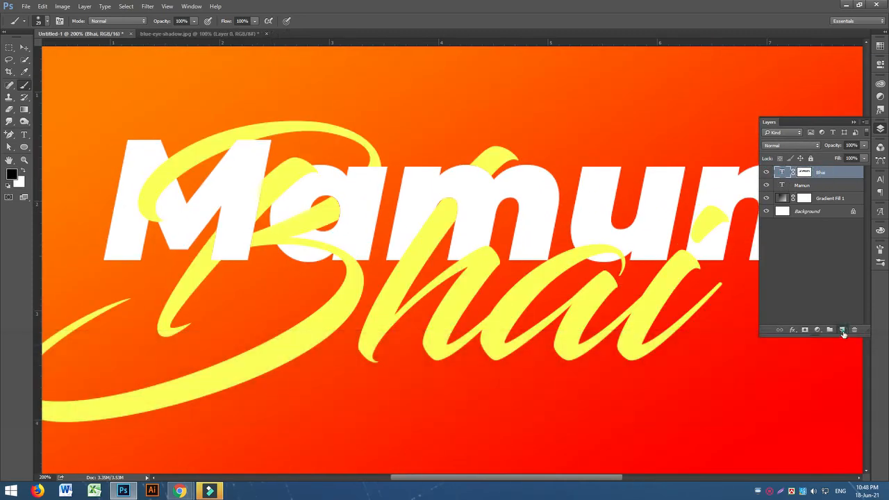
click(841, 329)
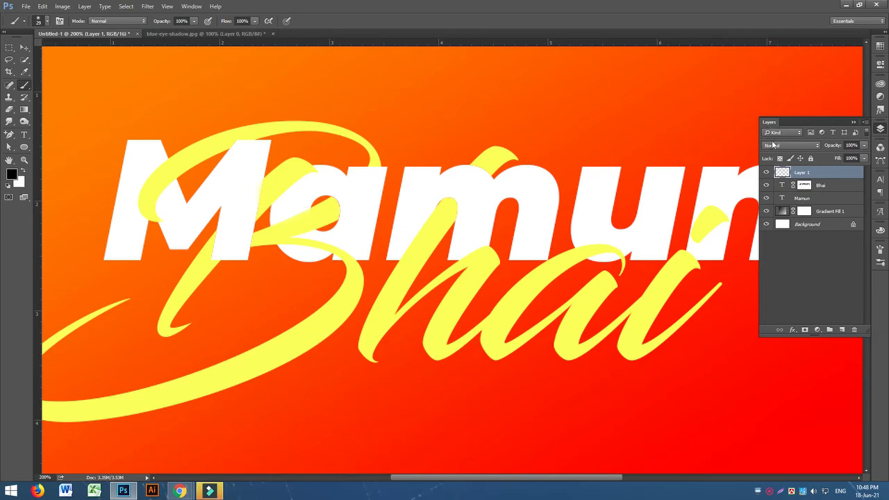
right_click(801, 172)
click(710, 265)
click(766, 172)
click(766, 172)
Shade the B's right loop where it passes behind the second bold letter, using a black brush at 25% opacity enlarged to size 50.
click(193, 21)
click(338, 200)
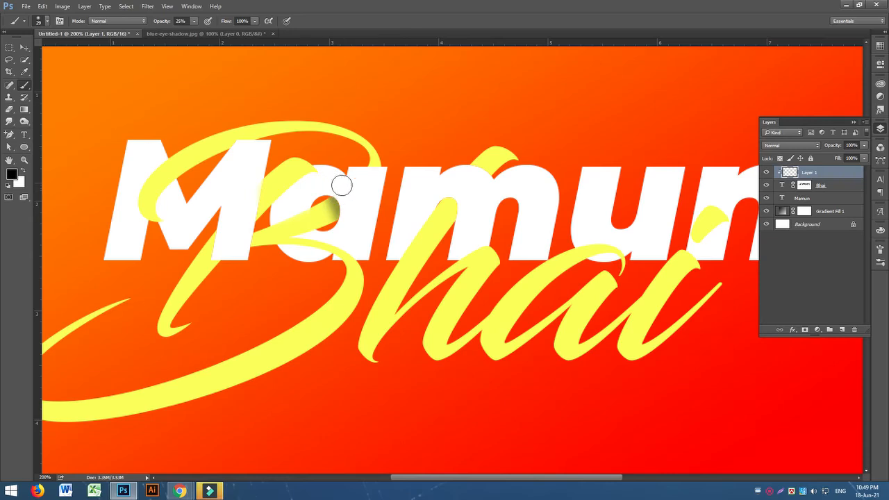
key(bracketright)
click(342, 206)
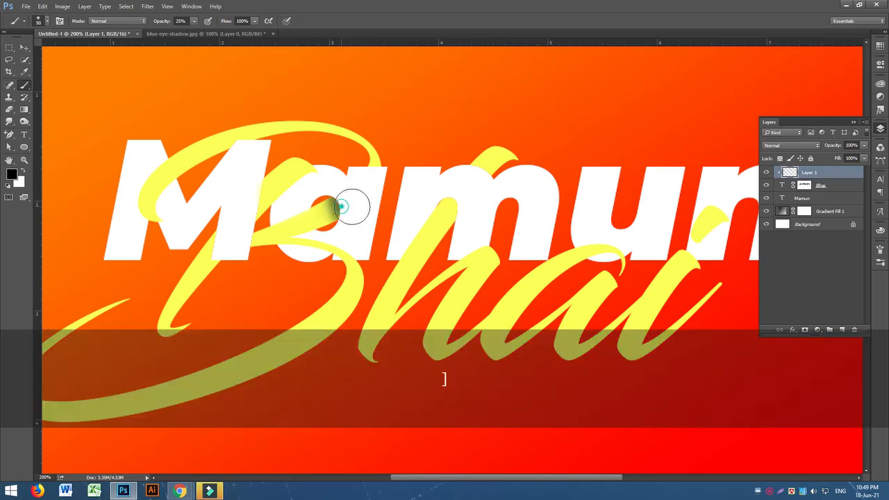
click(371, 183)
click(363, 177)
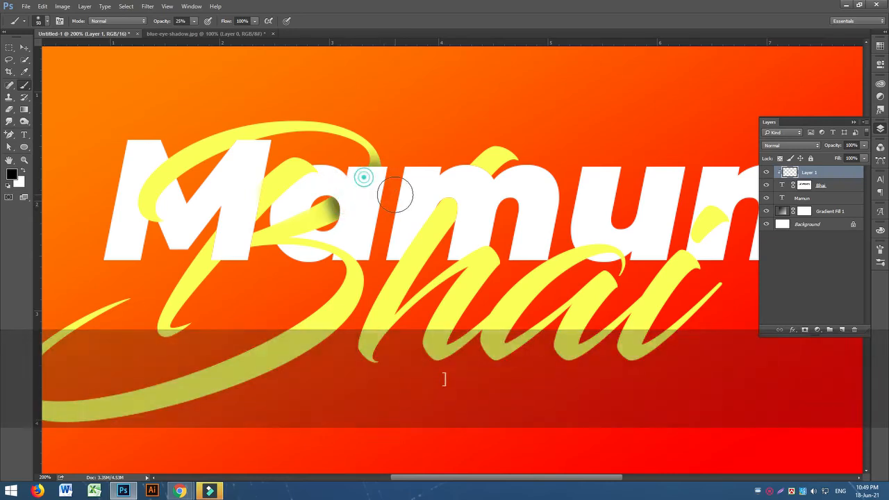
Shade the script h where it passes behind the third bold letter and the B's stem on both sides of the first letter.
click(452, 192)
click(466, 176)
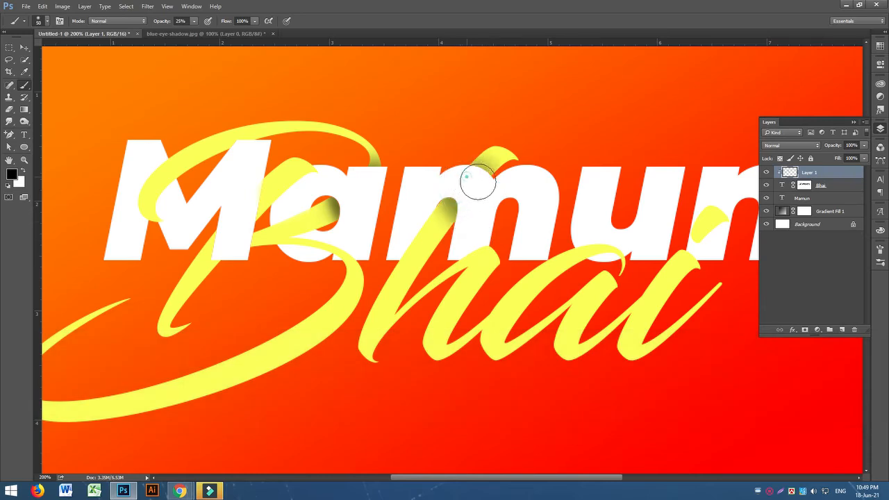
click(249, 179)
click(252, 175)
click(223, 248)
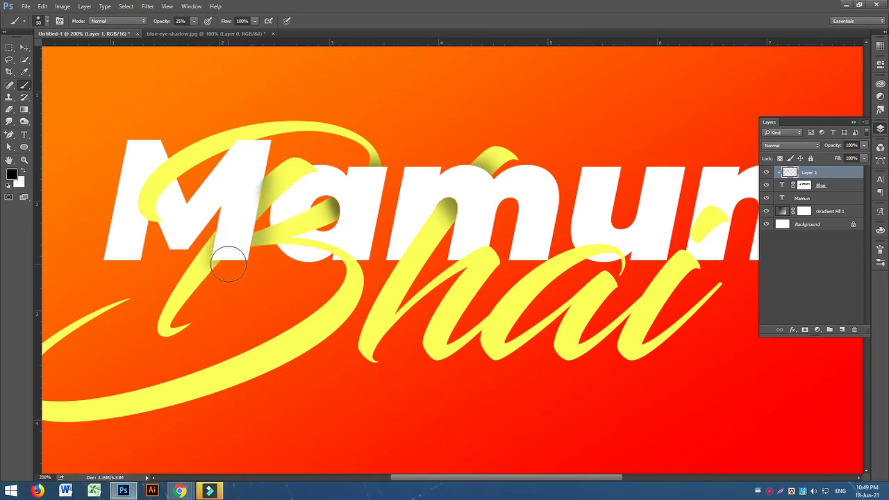
click(226, 231)
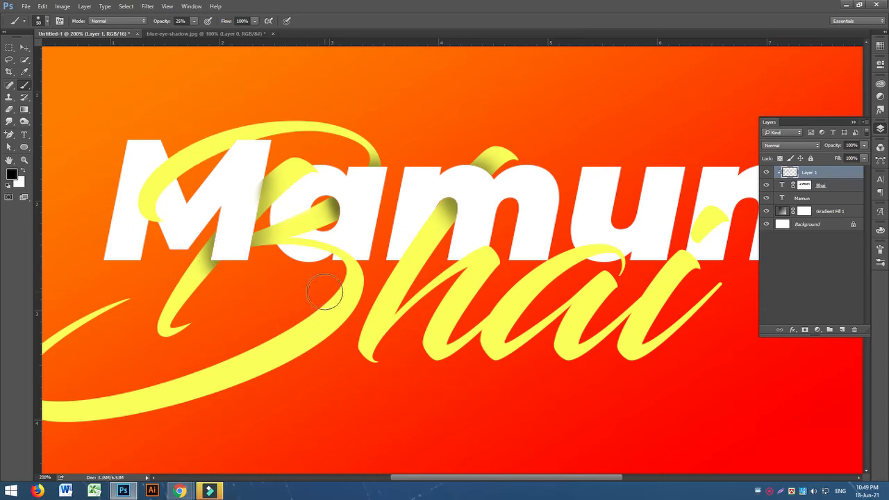
Darken the B's stroke ends at the second bold letter, and hide and show the shading and "Bhai" layers to compare.
click(330, 211)
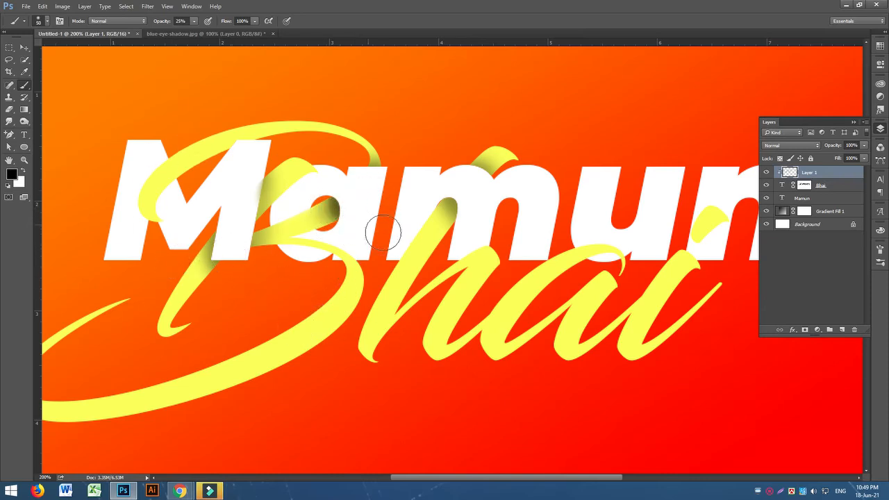
click(377, 167)
click(766, 173)
click(767, 172)
click(767, 173)
click(766, 172)
click(767, 186)
click(767, 185)
click(767, 185)
click(766, 185)
Add a new layer above the bold name's text layer and clip it to that text.
click(807, 185)
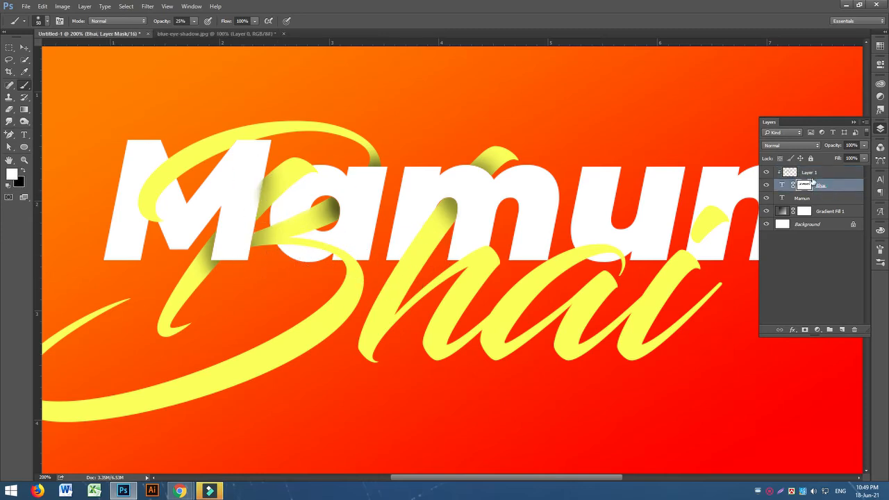
click(817, 200)
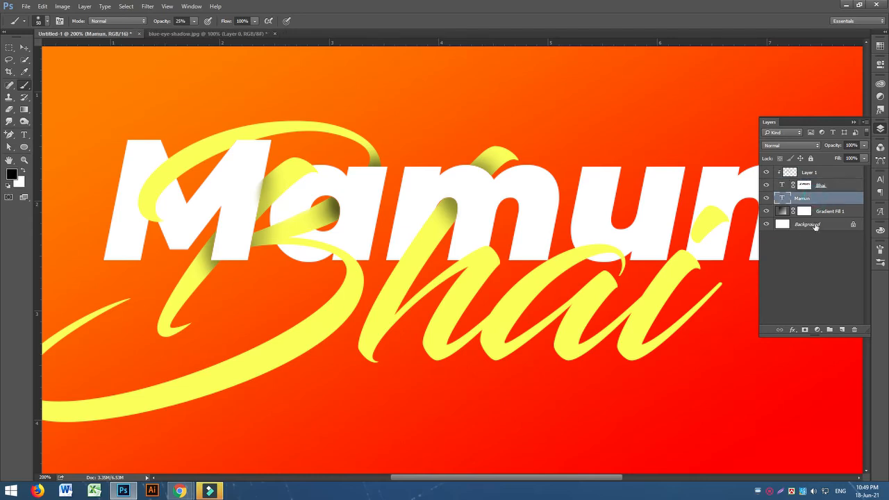
click(842, 330)
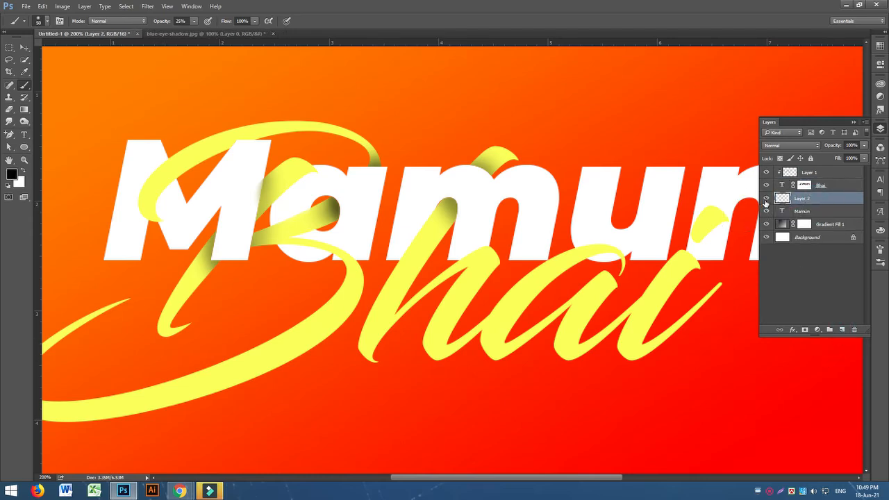
click(765, 200)
click(765, 200)
click(804, 201)
right_click(807, 201)
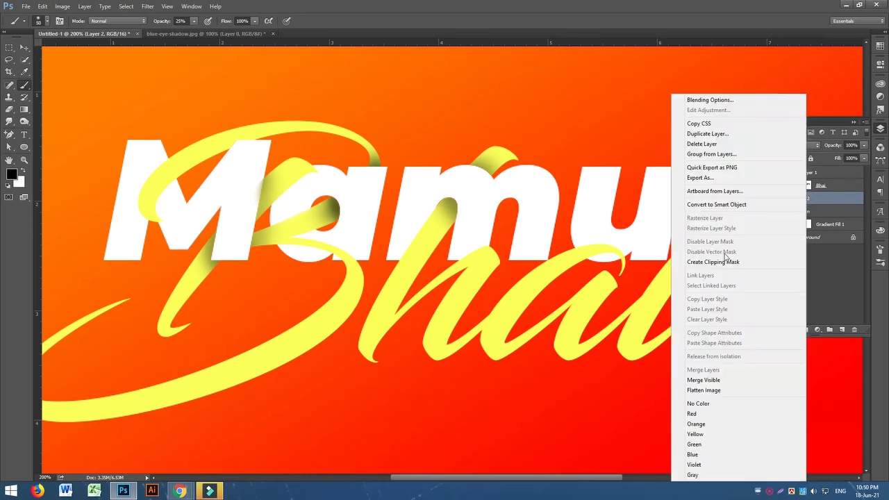
click(708, 261)
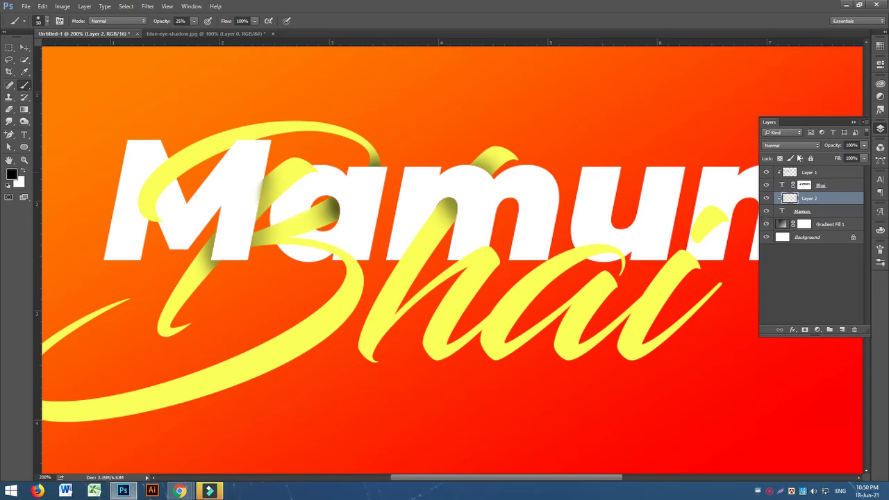
With Layer 1 temporarily released from its clipping mask, erase its upper shading spot over the first bold letter's right stem at 35% opacity.
right_click(812, 175)
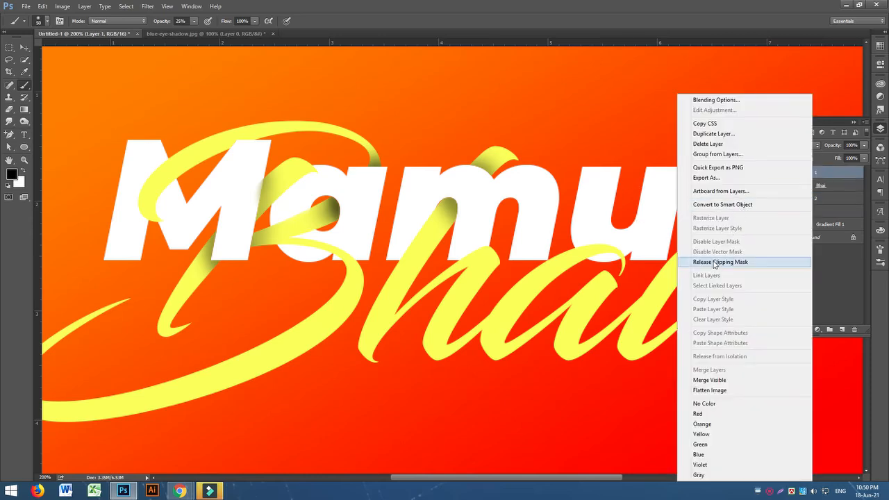
click(715, 263)
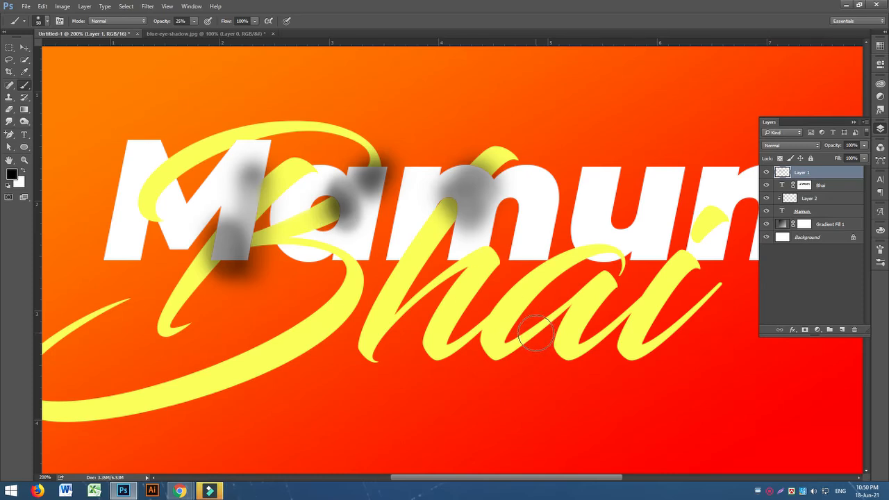
click(10, 110)
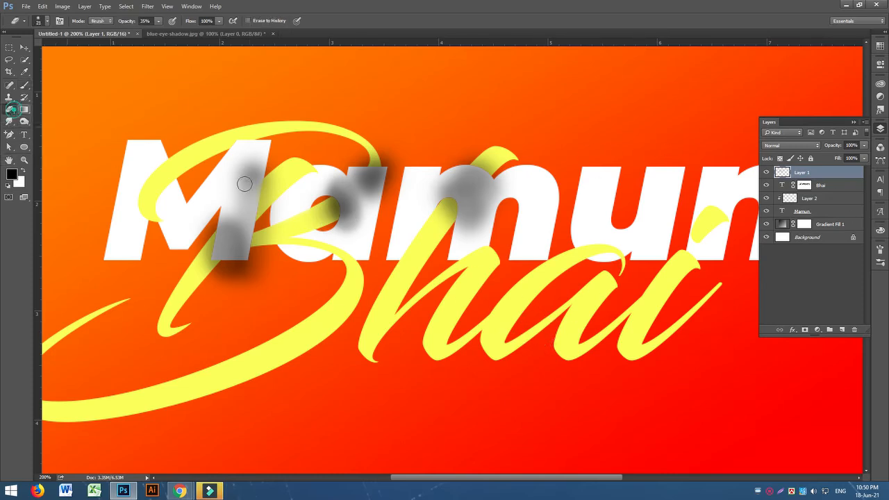
mouse_move(252, 171)
mouse_down()
mouse_move(248, 201)
mouse_move(257, 167)
mouse_move(252, 178)
mouse_up()
right_click(822, 171)
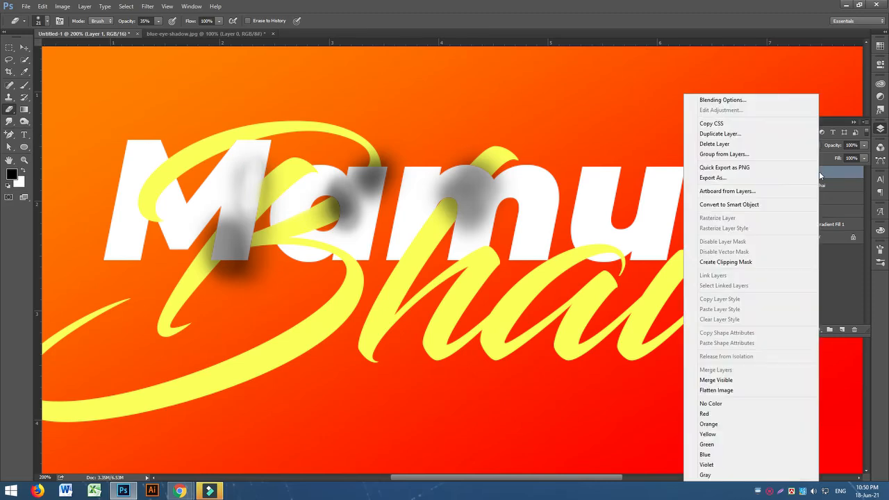
click(717, 250)
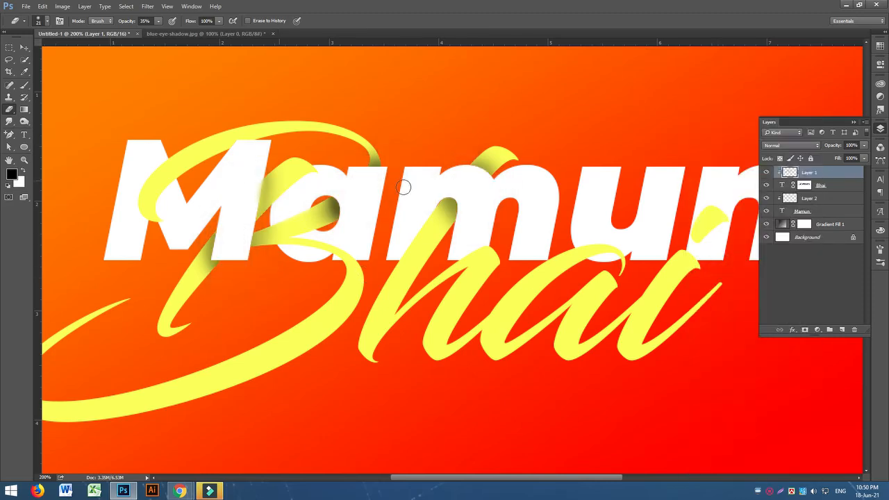
On Layer 2, paint a shadow on the first bold letter along the inside of the B's left curve, using a size 20 brush.
click(808, 199)
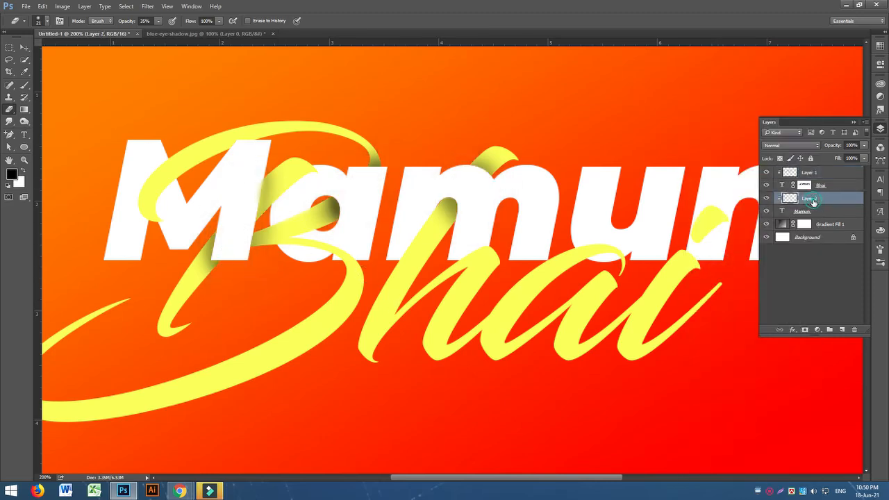
click(23, 86)
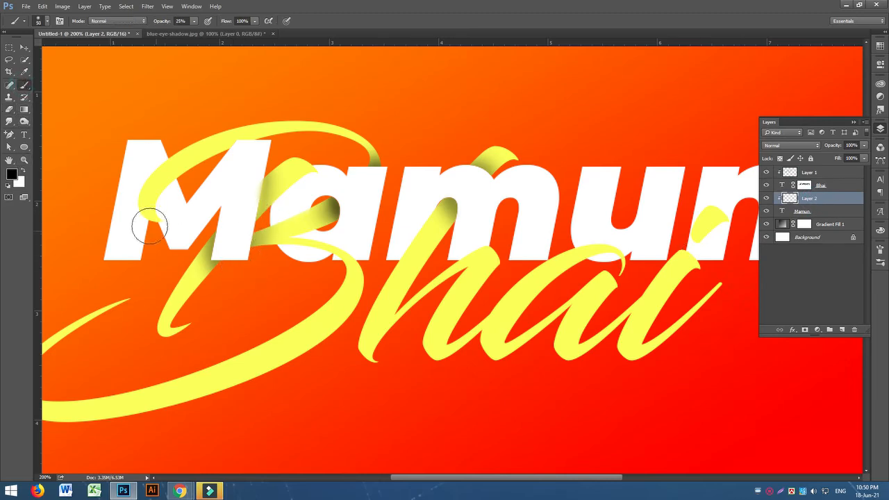
key(bracketleft)
key(bracketleft)
key(bracketleft)
key(bracketleft)
key(bracketright)
key(bracketright)
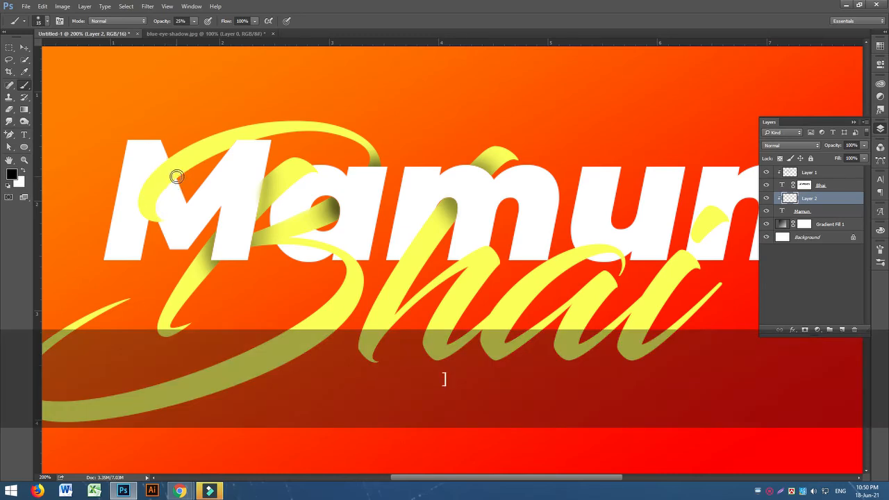
drag(177, 177, 152, 214)
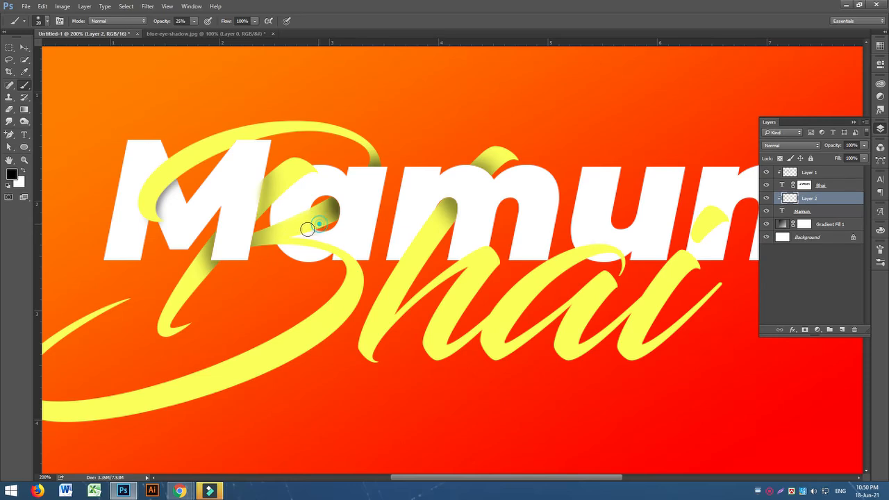
Paint shadows on the second bold letter along the B's crossing strokes, redoing the lower one with the brush reduced to size 10.
mouse_move(266, 241)
mouse_down()
mouse_move(334, 251)
mouse_move(353, 265)
mouse_up()
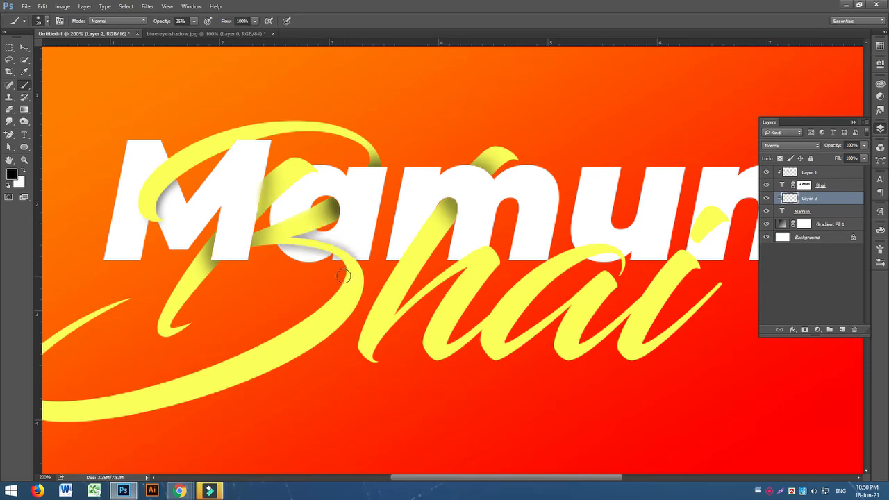
key(ctrl+z)
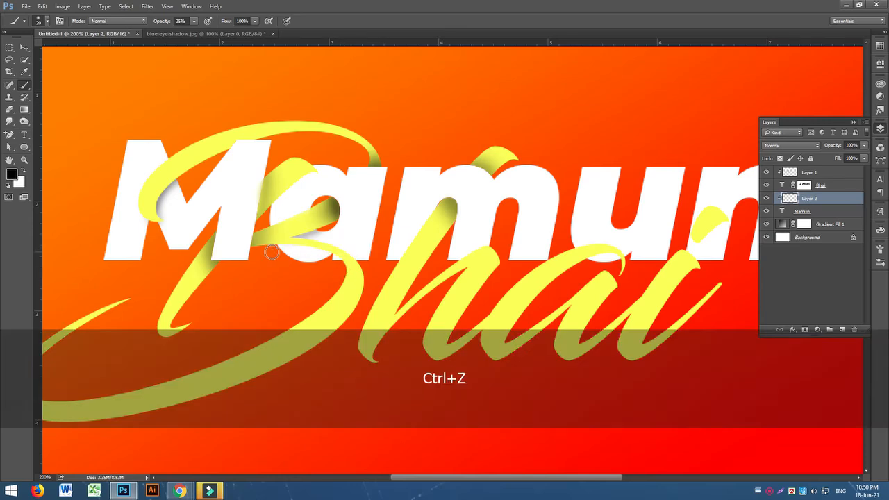
key(bracketleft)
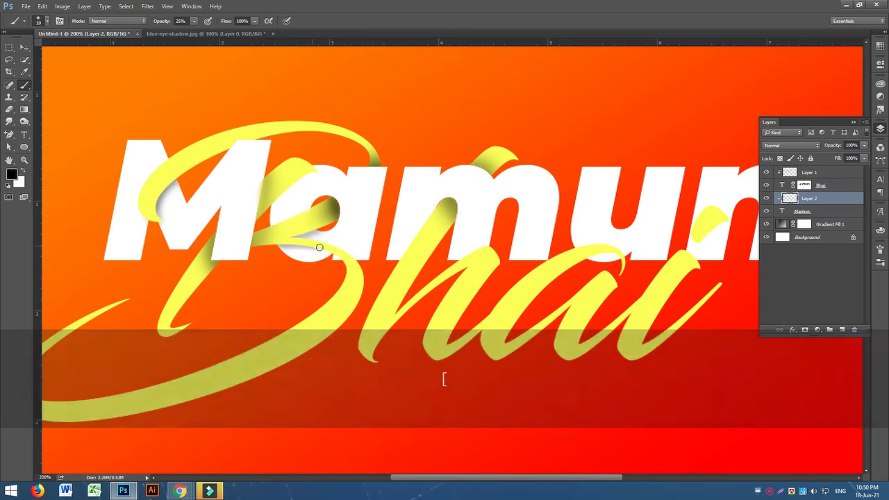
drag(269, 245, 322, 248)
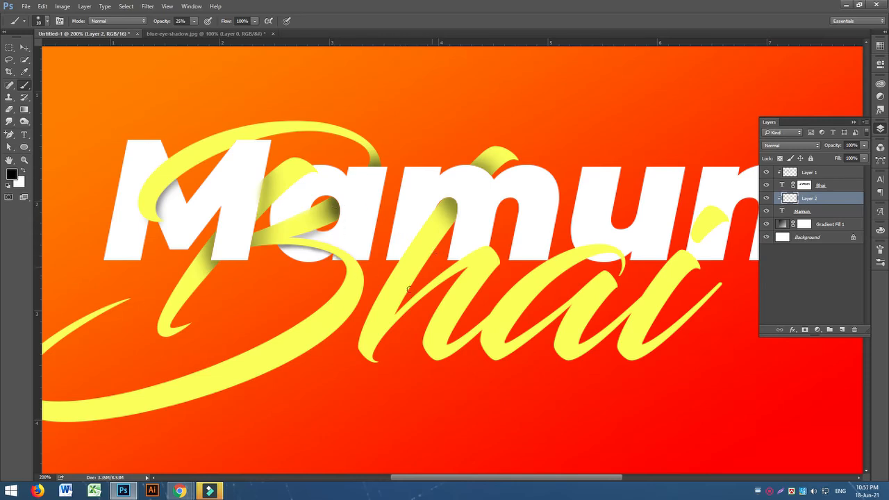
Shade the fourth and last bold letters beneath the script a and i, and erase the excess above the a's curl at 35% opacity.
mouse_move(594, 252)
mouse_down()
mouse_move(611, 250)
mouse_move(579, 259)
mouse_move(607, 250)
mouse_move(624, 257)
mouse_up()
mouse_move(719, 216)
mouse_down()
mouse_move(697, 239)
mouse_move(723, 226)
mouse_up()
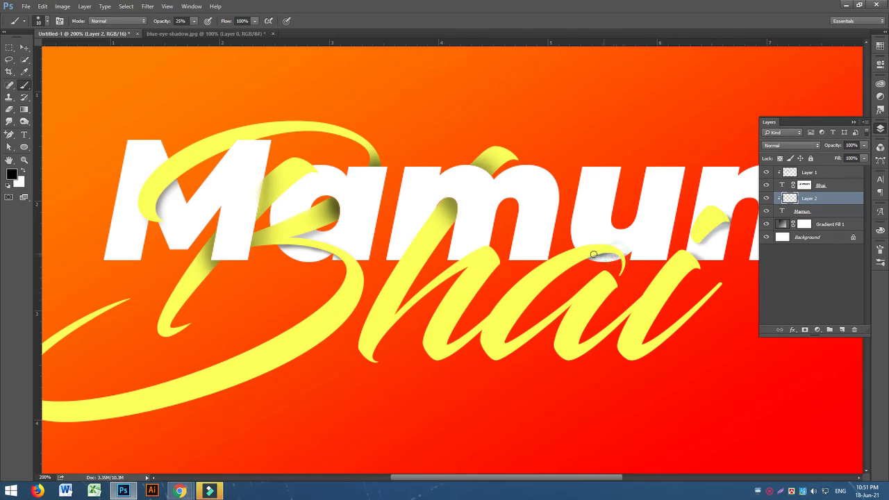
click(9, 109)
drag(604, 237, 636, 244)
drag(617, 238, 634, 256)
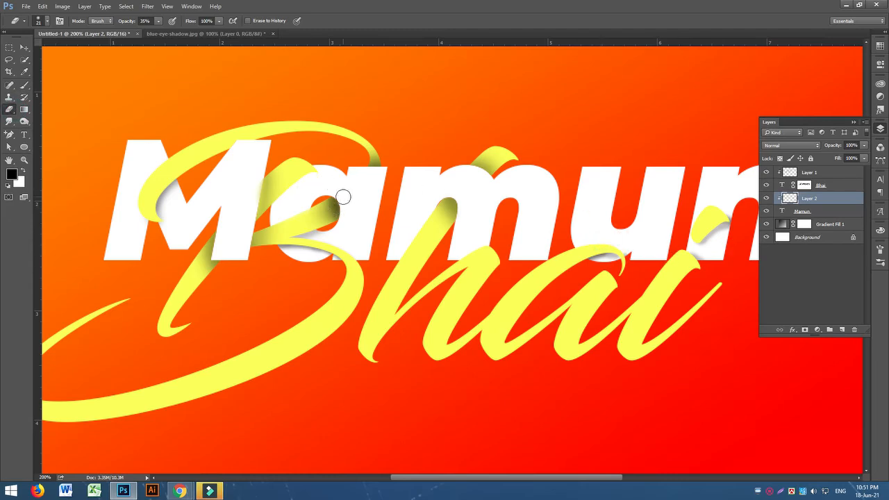
Soften the Layer 1 shading on the B's stroke end inside the second bold letter, using the Eraser enlarged to size 60.
key(bracketright)
key(bracketright)
key(bracketright)
key(bracketright)
key(bracketright)
key(bracketright)
key(bracketright)
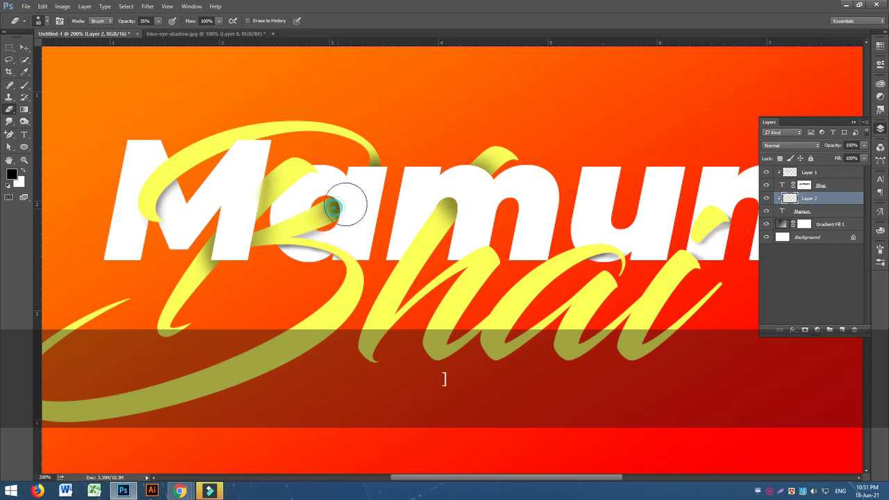
click(816, 172)
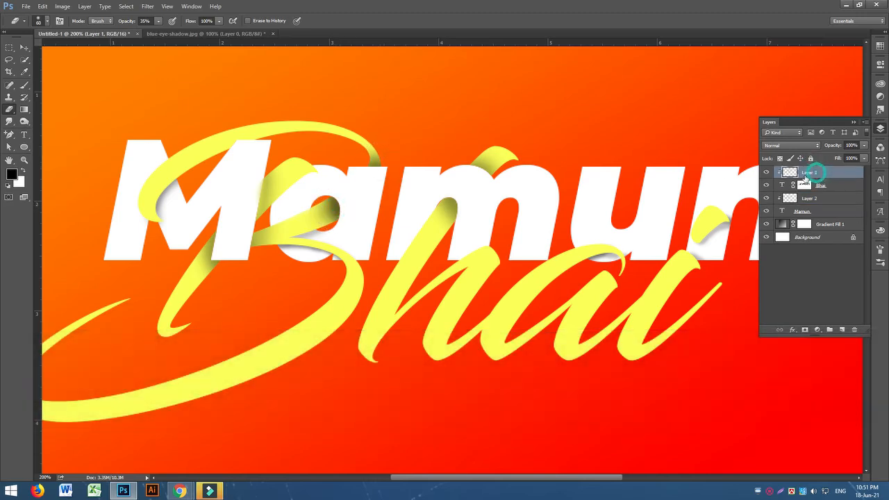
click(332, 212)
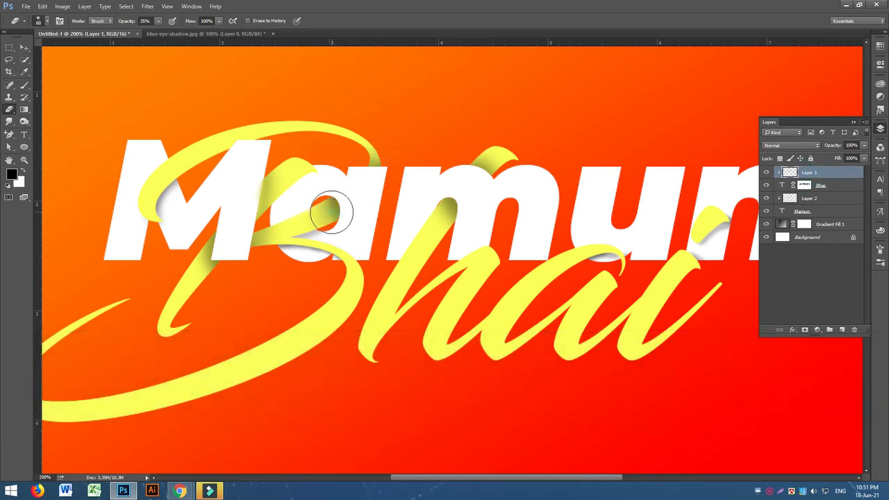
click(327, 207)
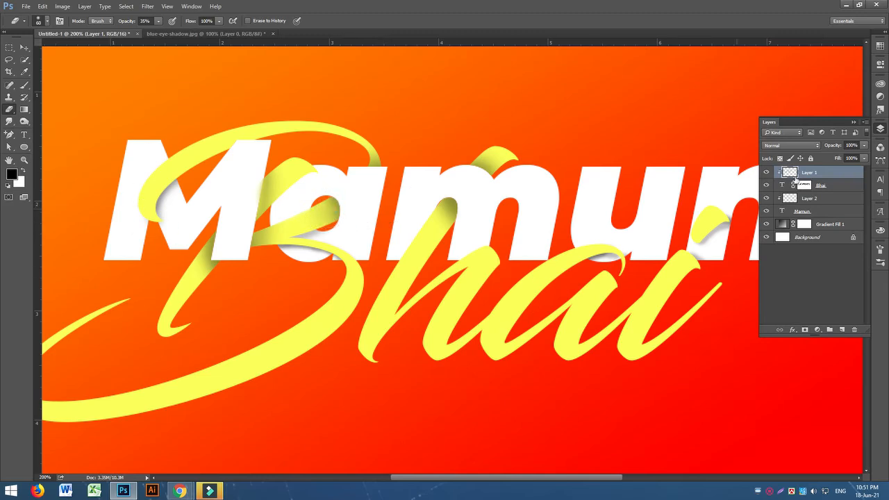
Deepen Layer 1's shading beside the first bold letter's right stem with a size 25 brush, limited by the inverted name selection, and deselect.
click(25, 87)
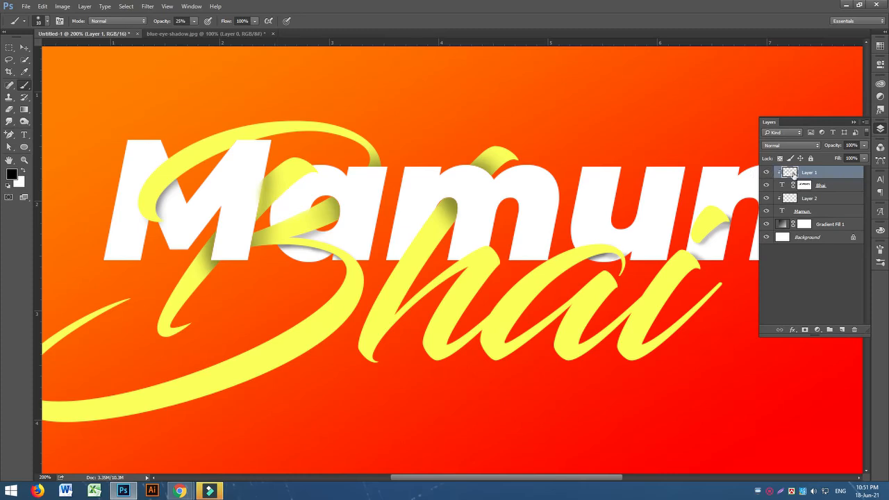
ctrl+click(781, 212)
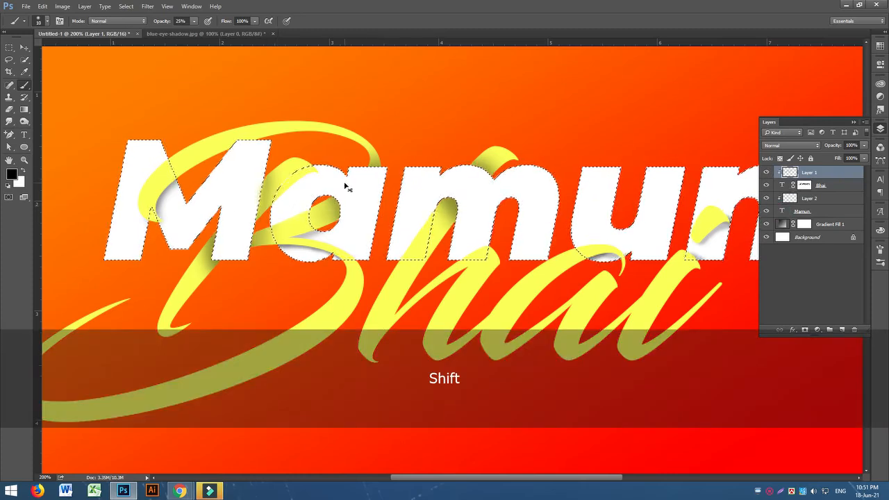
key(ctrl+shift+i)
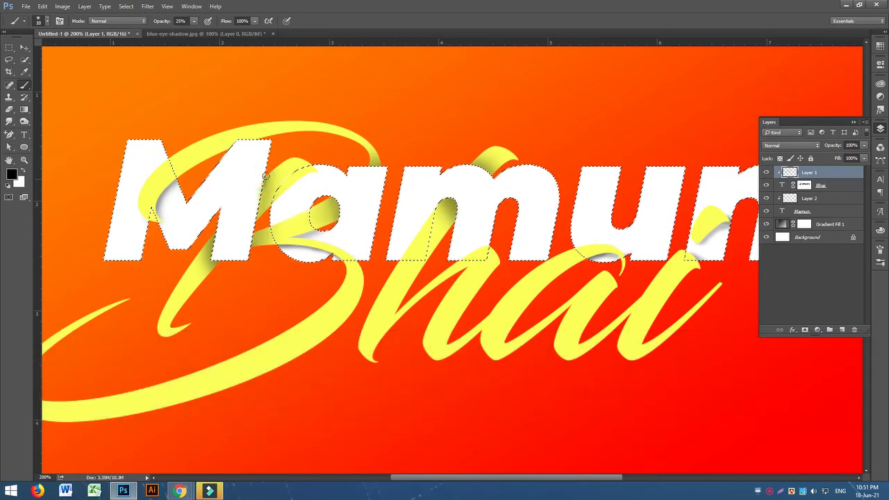
key(bracketright)
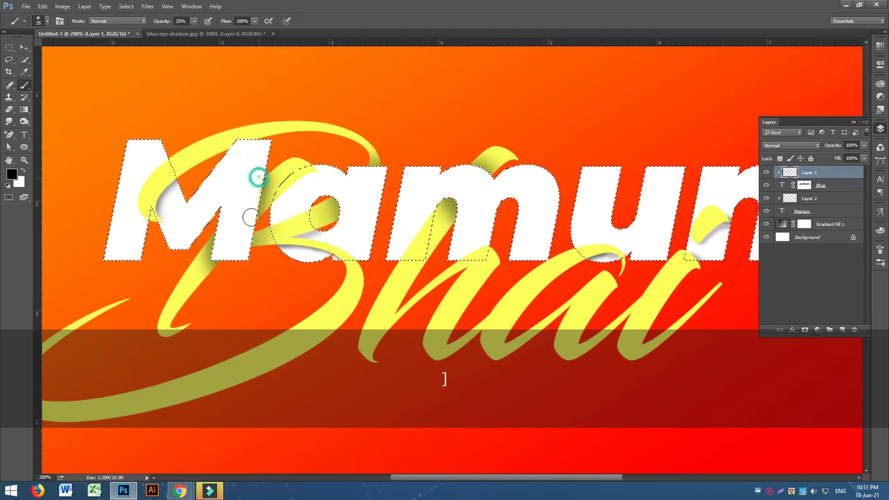
drag(214, 238, 213, 263)
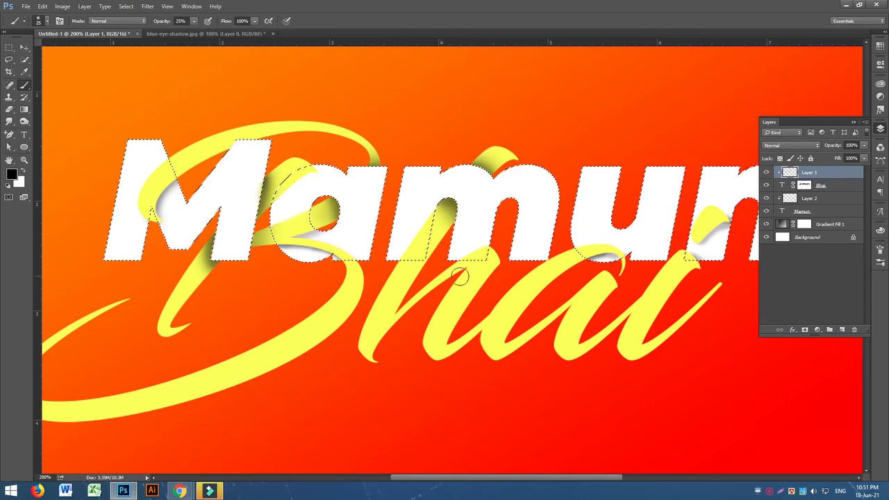
click(9, 47)
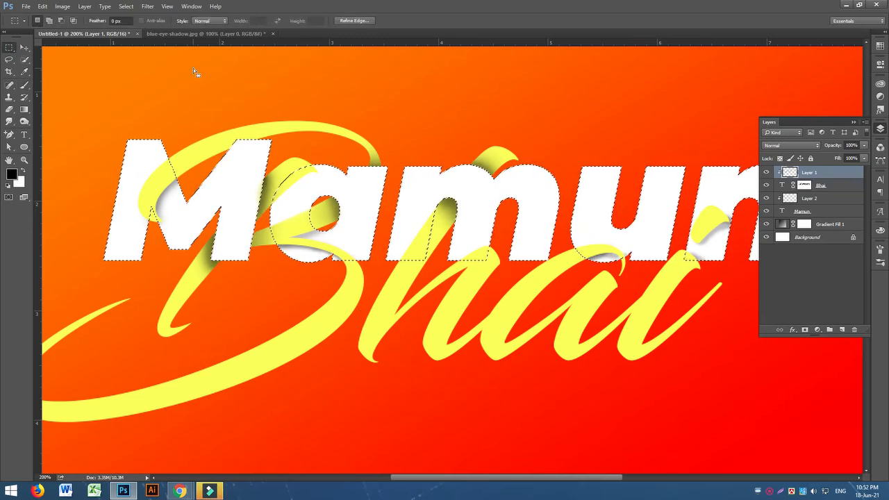
click(231, 90)
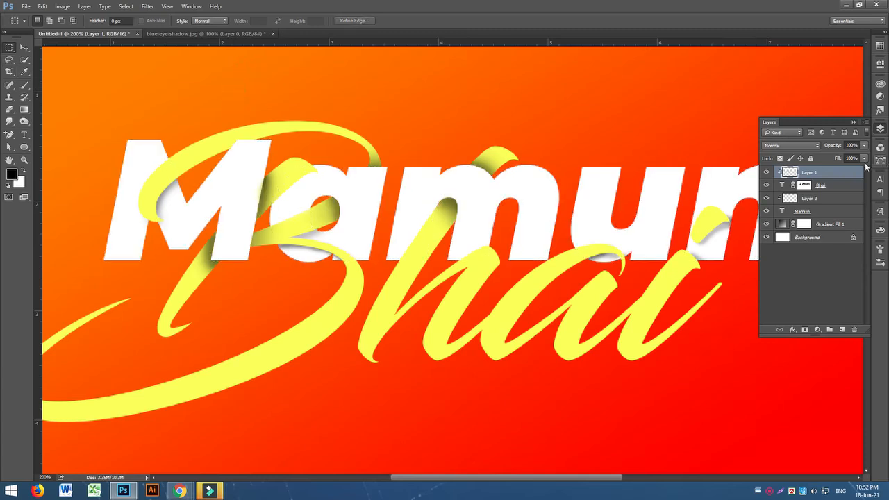
Reduce the opacity of Layer 1 to 63%.
click(864, 145)
click(847, 157)
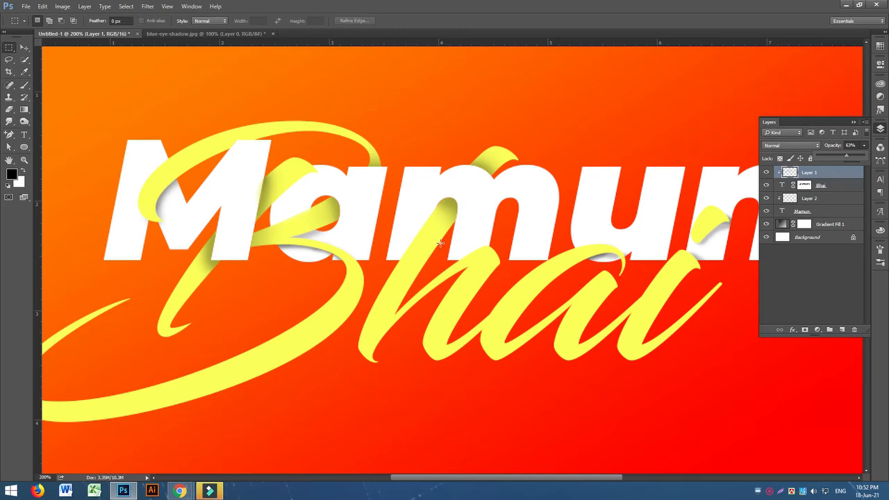
click(28, 50)
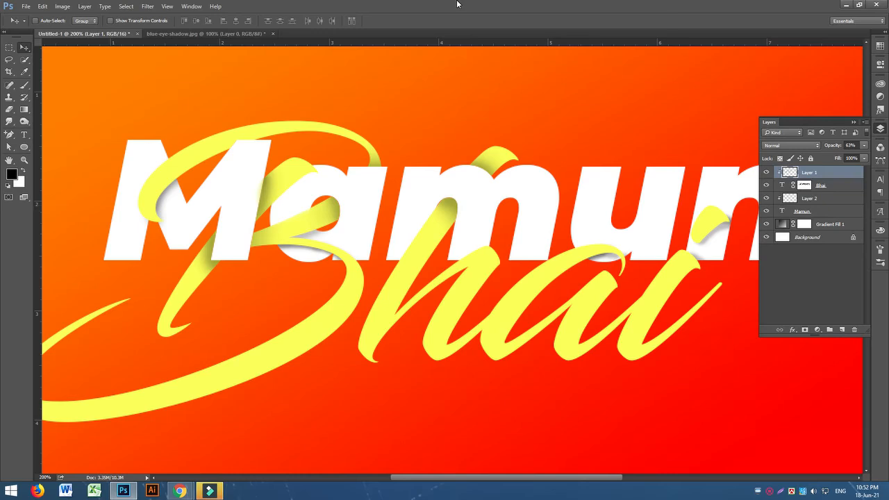
key(ctrl+minus)
key(ctrl+minus)
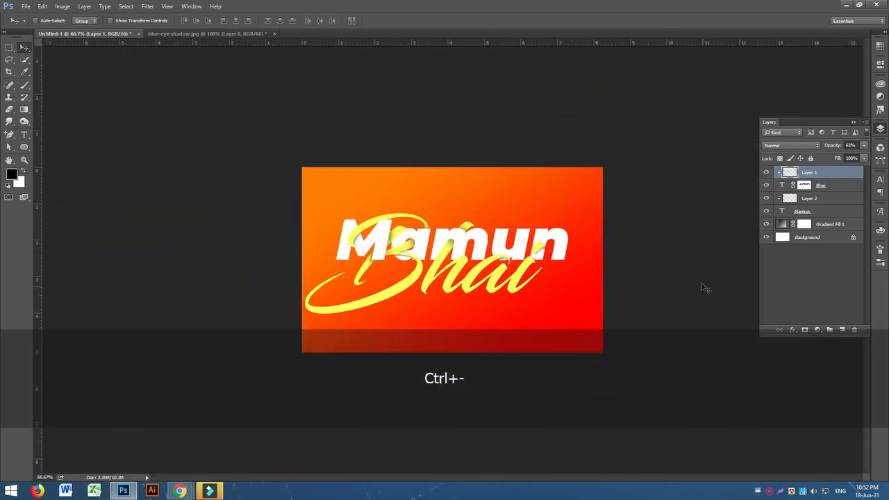
Group all the lettering and shading layers, scale the group down, and centre it on the gradient background.
shift+click(826, 211)
key(ctrl+g)
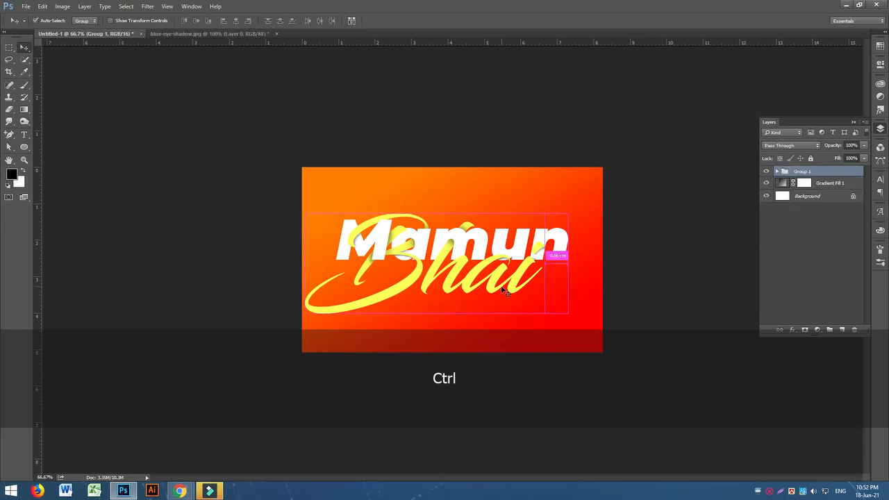
key(ctrl+t)
drag(302, 213, 395, 248)
drag(505, 275, 476, 254)
key(Return)
key(ctrl+equal)
key(ctrl+equal)
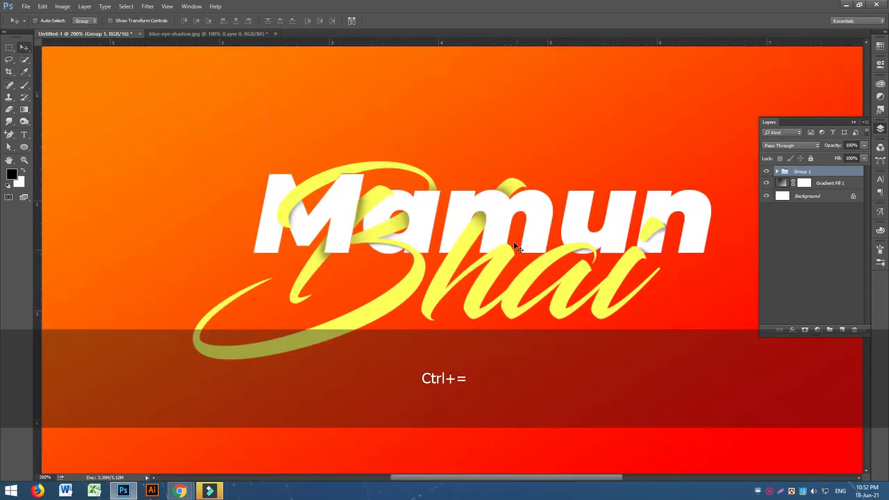
Add a drop shadow to Group 1 with angle 113°, distance 38 px, size 16 px and a lowered opacity.
click(792, 329)
click(820, 445)
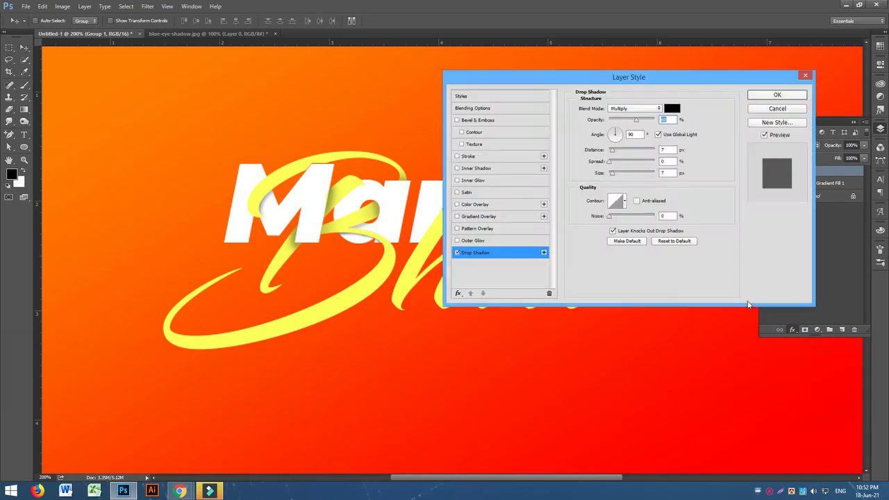
drag(532, 77, 262, 62)
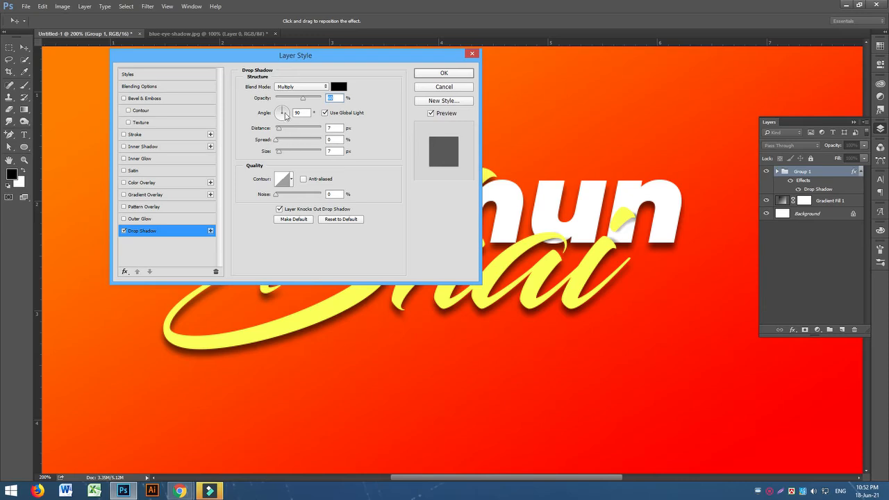
drag(284, 111, 278, 108)
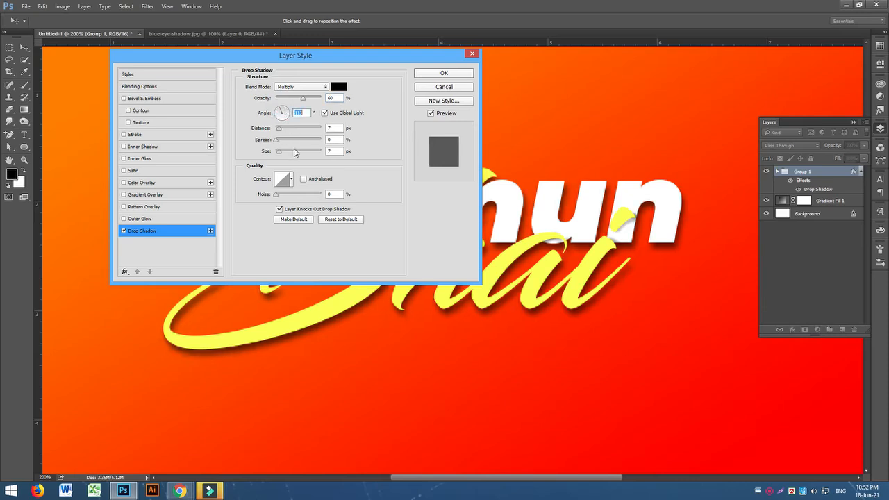
mouse_move(280, 152)
mouse_down()
mouse_move(281, 129)
mouse_move(290, 130)
mouse_move(281, 154)
mouse_up()
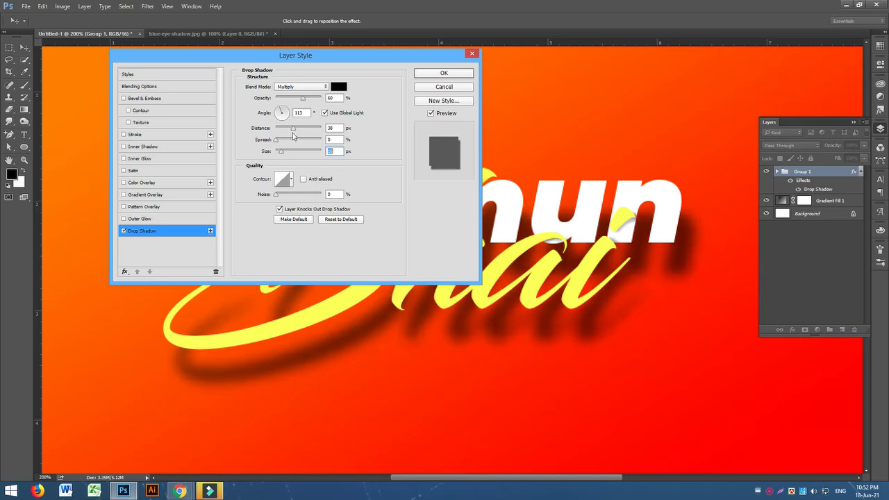
drag(304, 101, 296, 101)
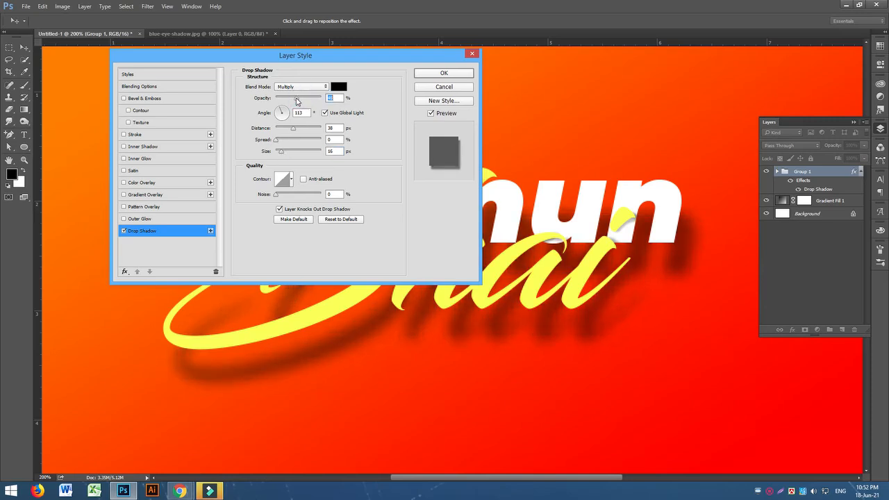
click(465, 75)
Move the lettering group slightly upward on the canvas after undoing a larger trial move.
drag(504, 271, 509, 243)
key(ctrl+z)
key(ctrl+minus)
drag(482, 262, 483, 257)
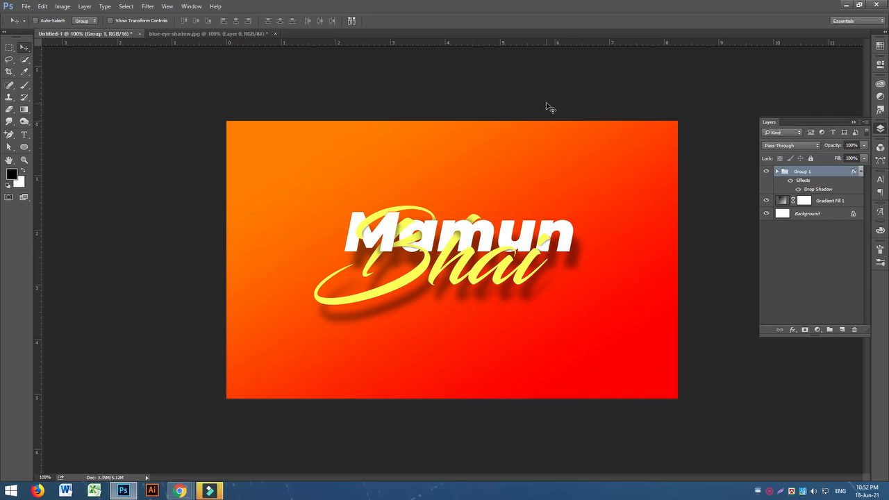
key(ctrl+equal)
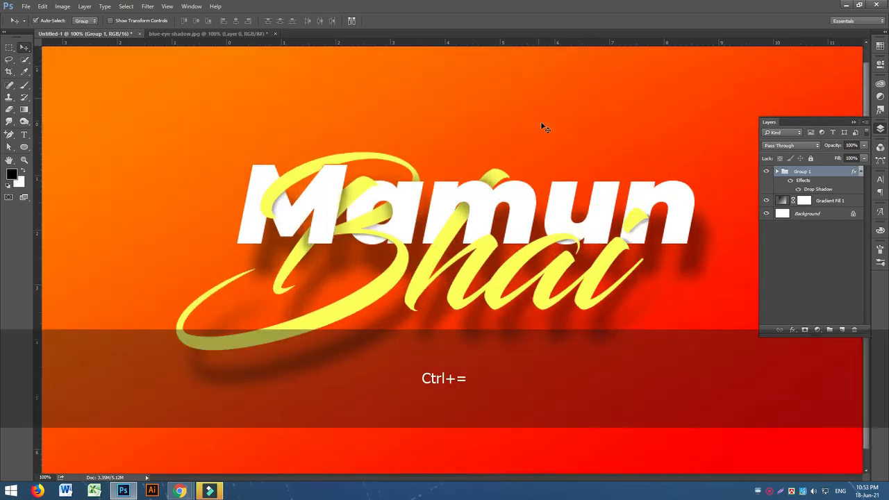
Add a gradient fill clipped to the bold name layer inside Group 1, using the Foreground to Background preset.
click(777, 170)
click(788, 240)
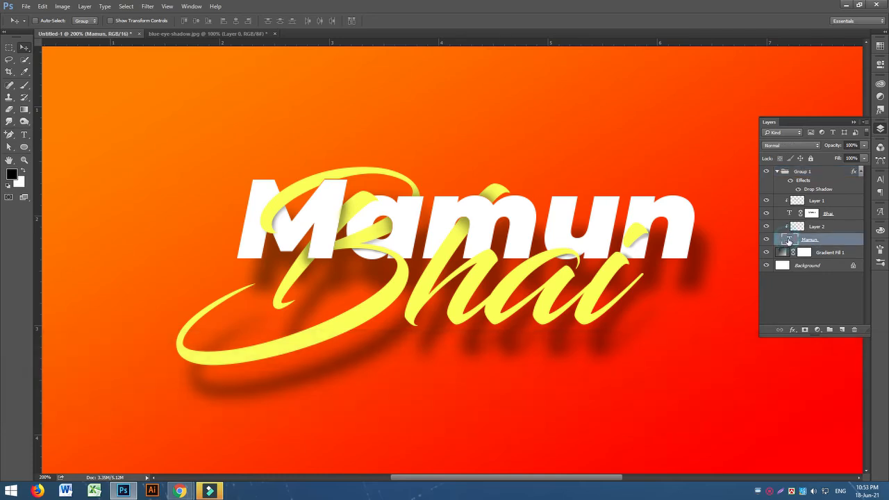
click(817, 329)
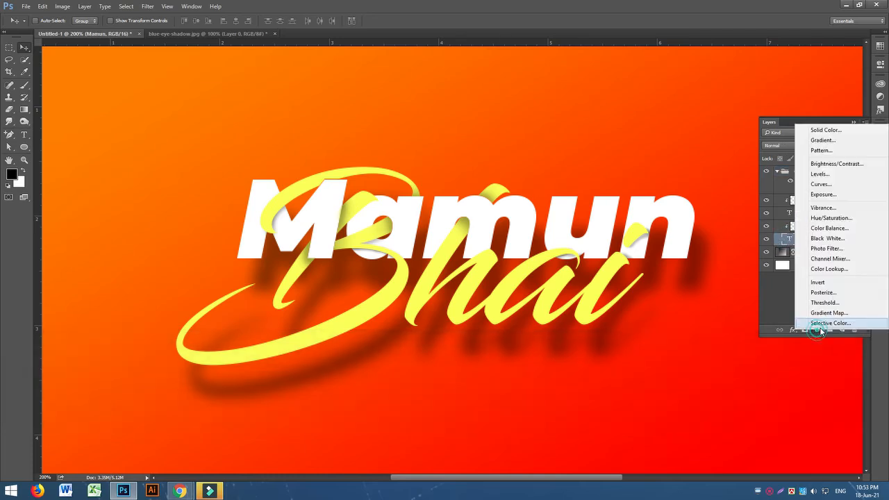
click(826, 140)
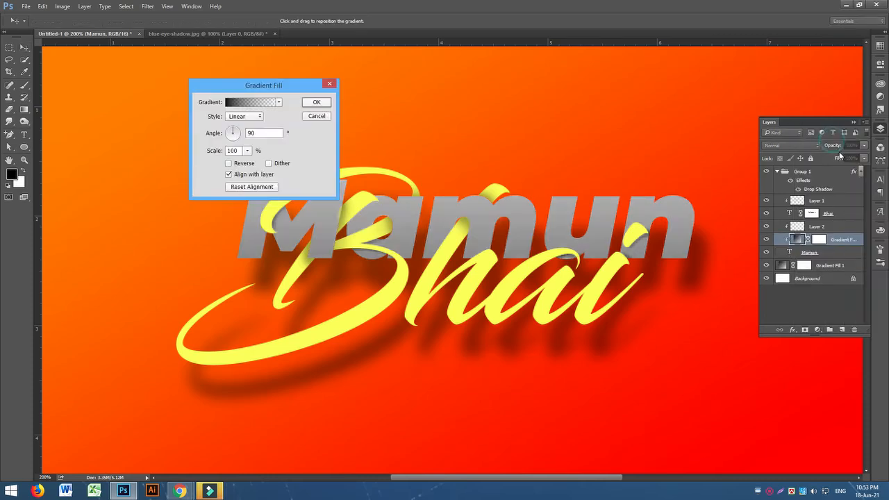
click(246, 104)
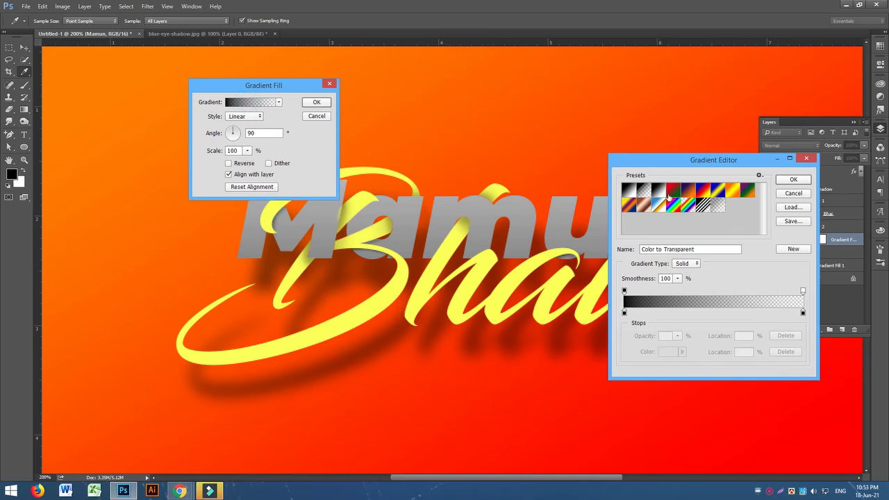
scroll(709, 203, down, 2)
click(632, 190)
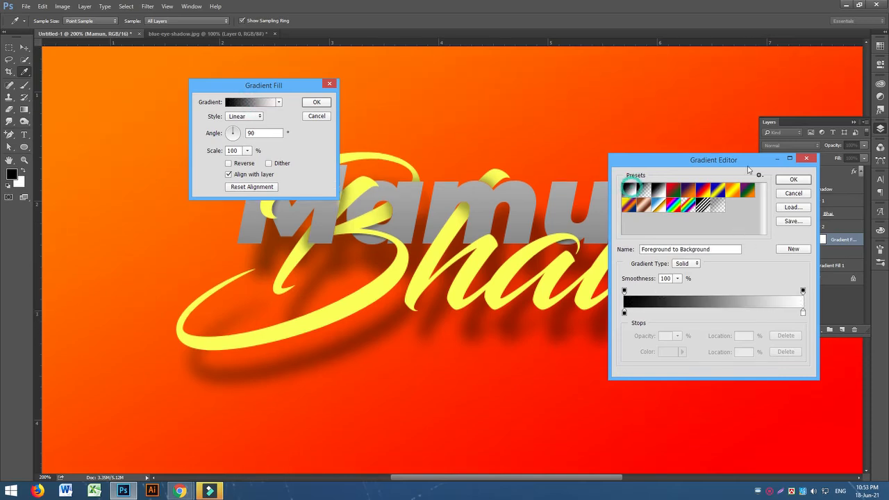
click(793, 179)
Change the black colour stop of the bold name's gradient to a medium grey.
click(256, 104)
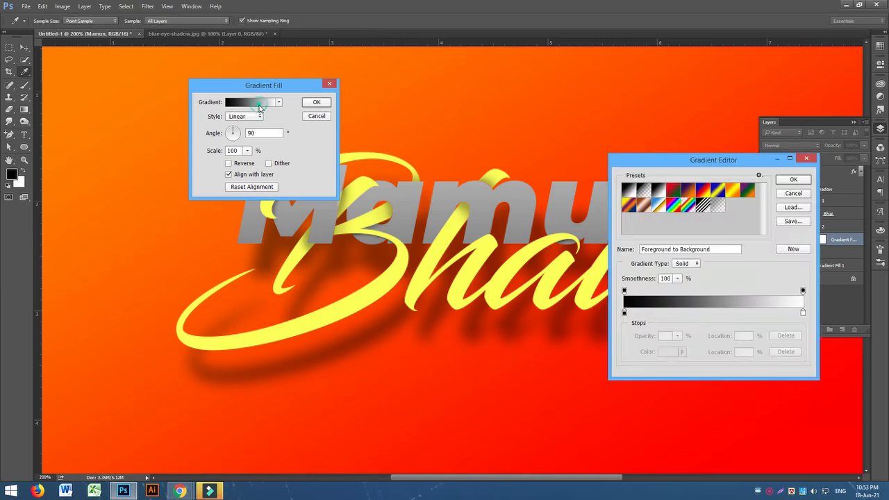
double_click(624, 313)
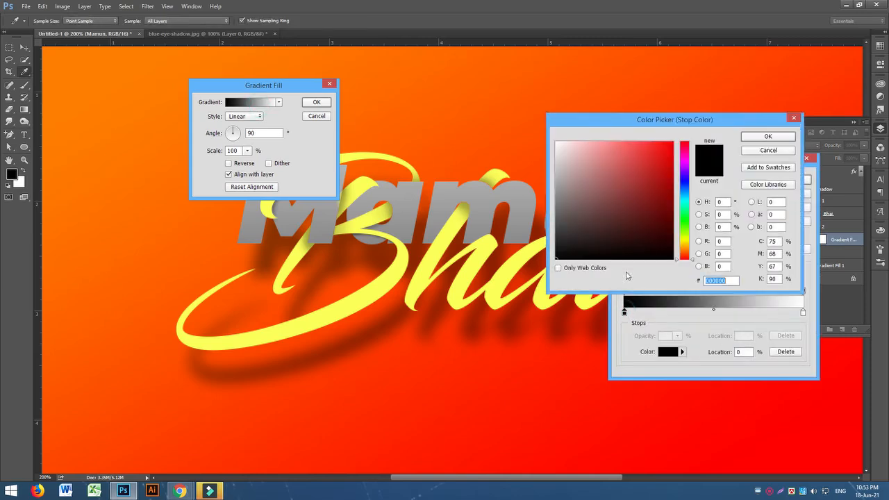
drag(592, 219, 549, 191)
click(764, 137)
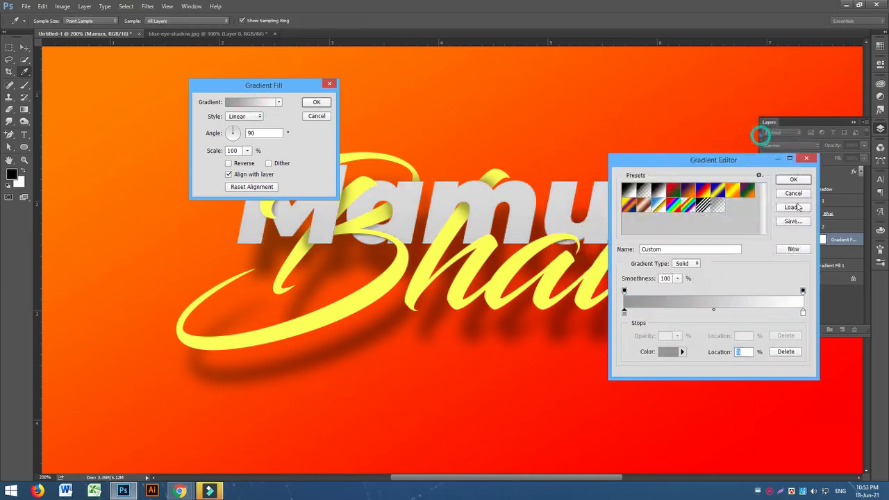
Move the gradient's grey stop inward, place its white stop at location 63%, and accept the edited gradient.
click(802, 313)
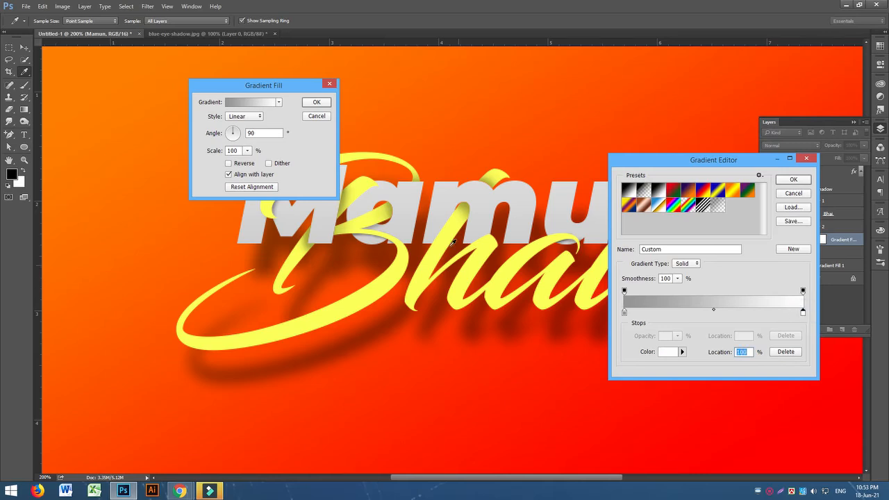
drag(746, 161, 598, 179)
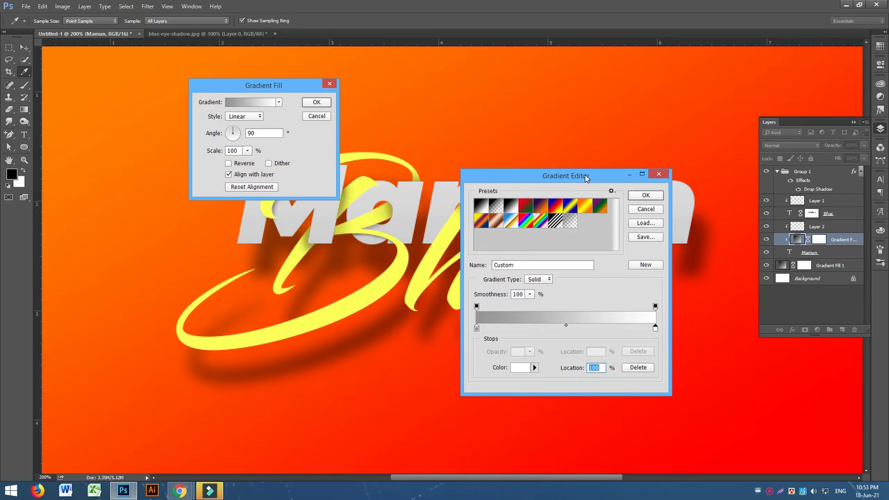
drag(586, 178, 665, 165)
drag(734, 316, 711, 285)
drag(708, 316, 664, 318)
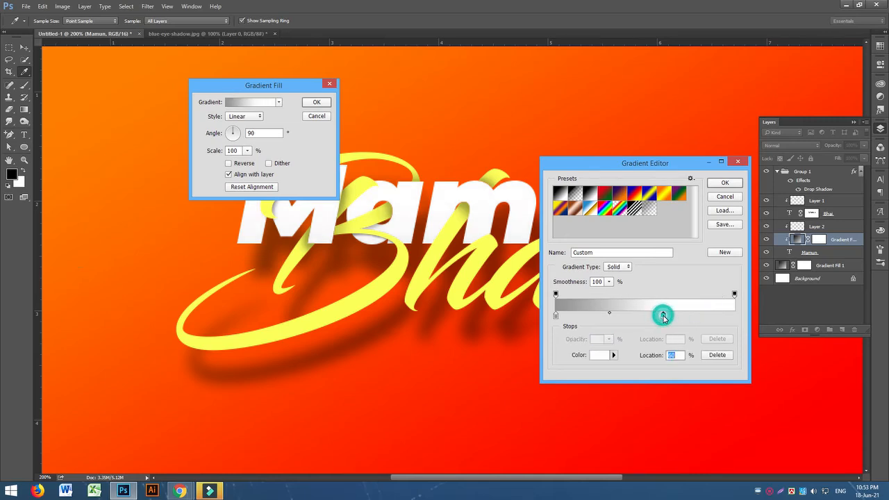
drag(555, 316, 603, 317)
click(665, 317)
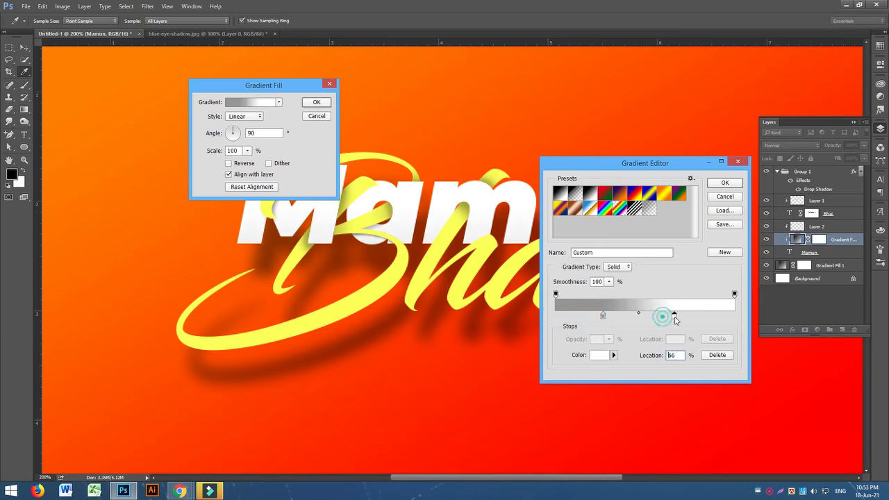
drag(666, 317, 669, 317)
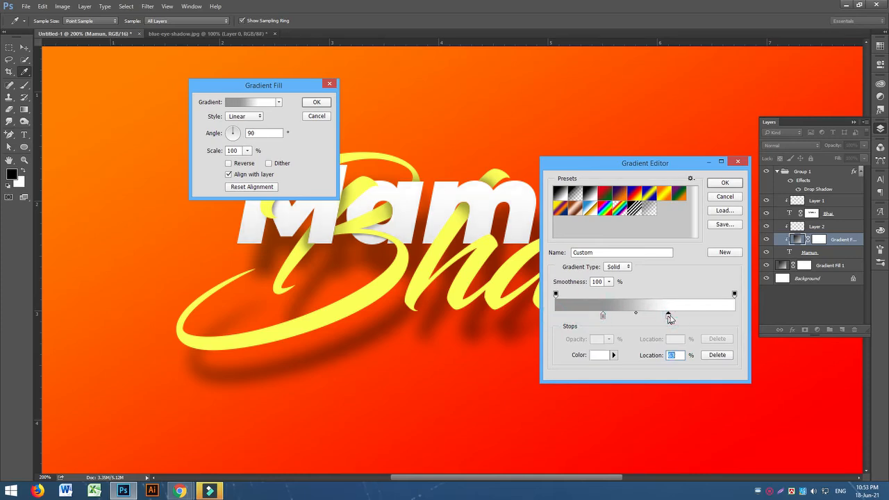
click(723, 184)
Set the bold name's gradient fill to an angle of 108.43° and a scale of 110%, and apply it.
click(231, 129)
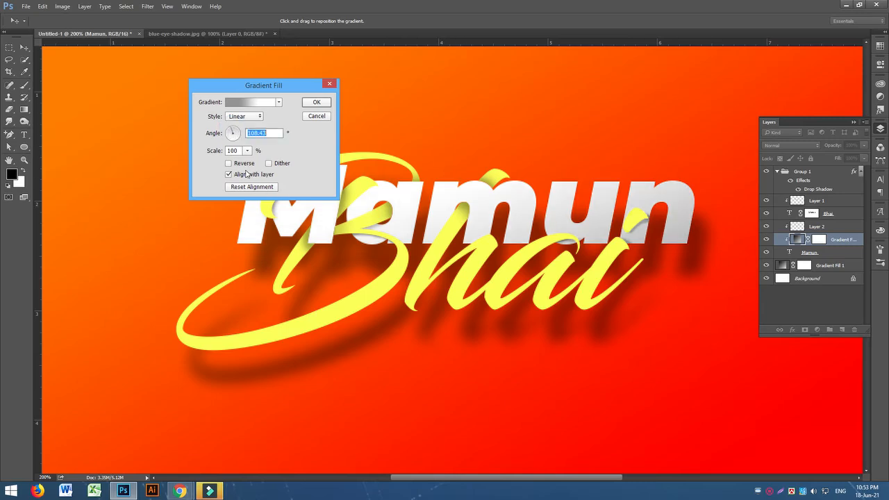
click(247, 152)
drag(247, 163, 249, 165)
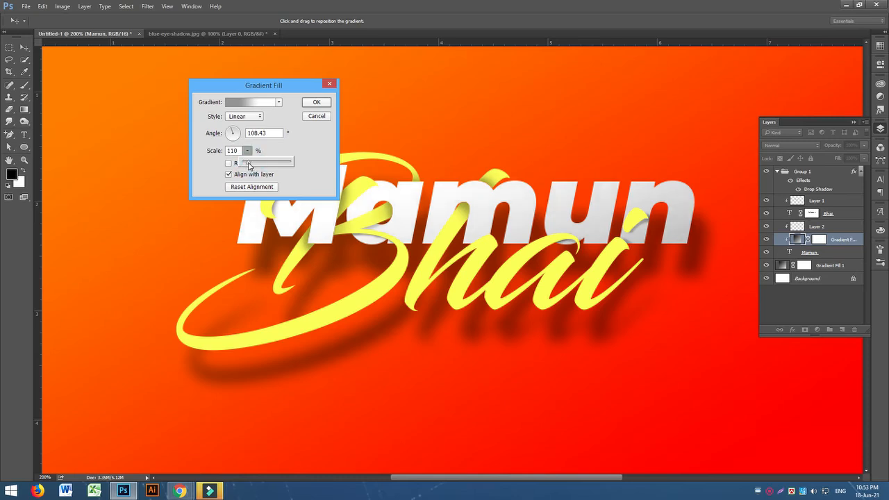
click(316, 103)
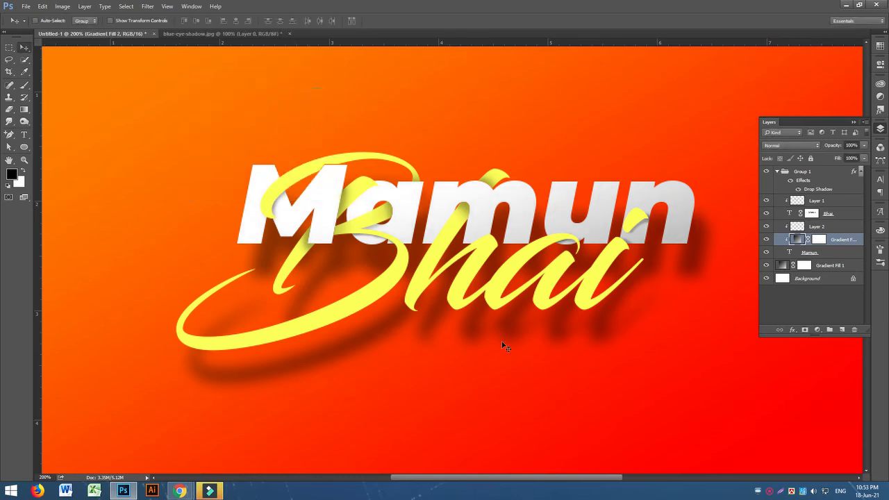
Switch to the Google Meet call in Chrome, admit the waiting participant, and return to Photoshop.
mouse_move(180, 490)
click(129, 438)
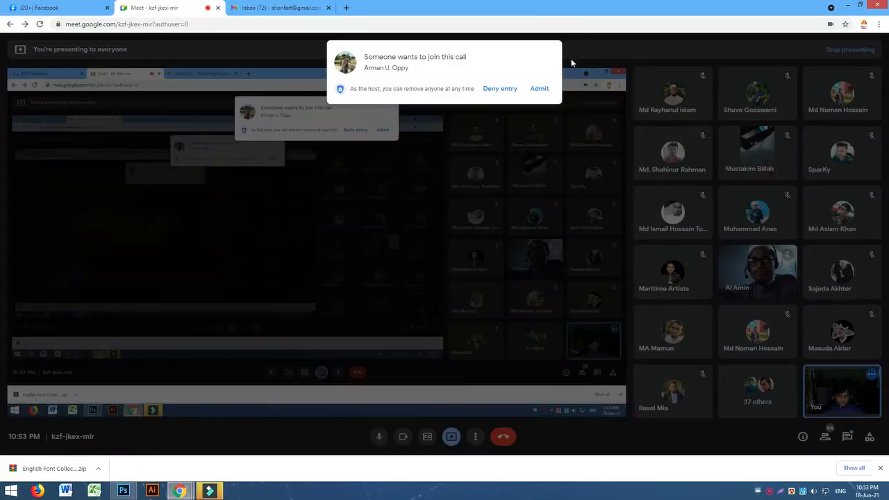
click(531, 89)
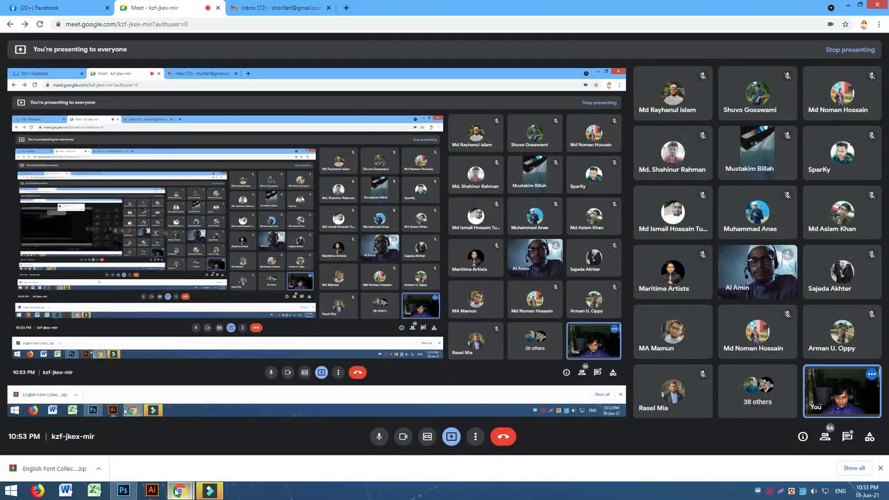
click(124, 491)
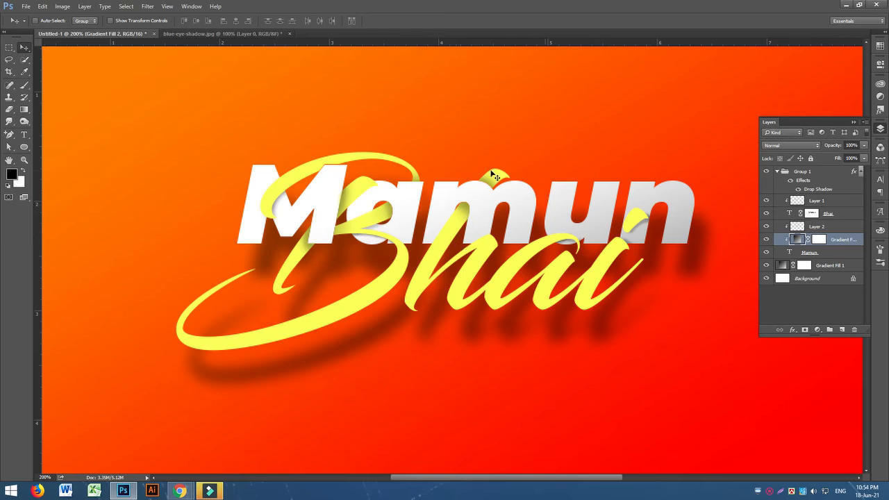
Add a pattern fill layer above the bold name's gradient fill and open the choice of patterns.
click(818, 330)
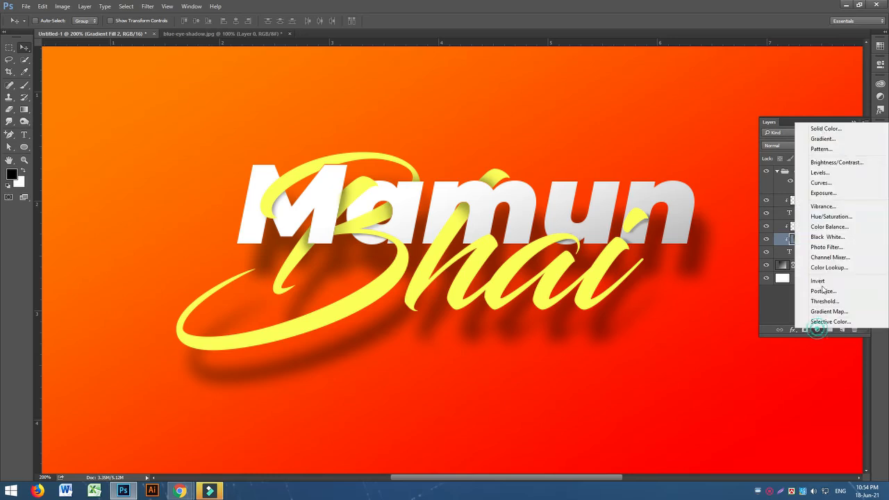
click(821, 147)
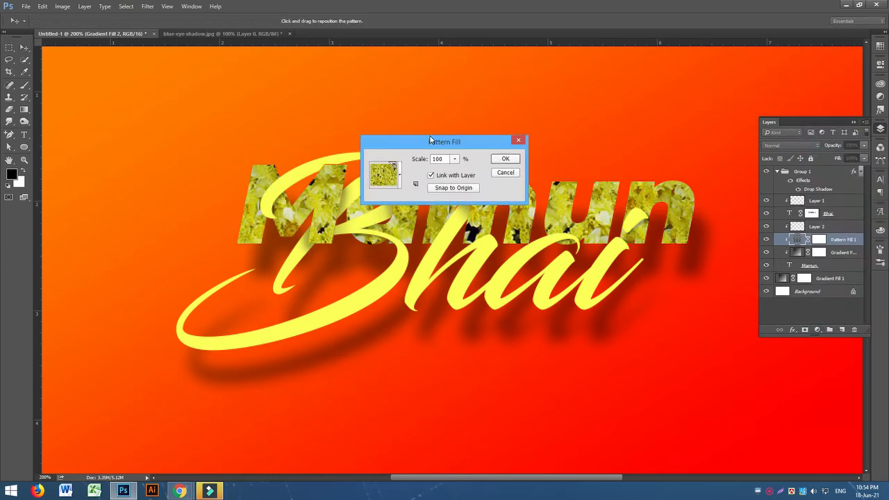
drag(431, 140, 639, 108)
click(602, 143)
Try several patterns on the bold name and apply the light grey rough paper texture at 100% scale.
click(599, 172)
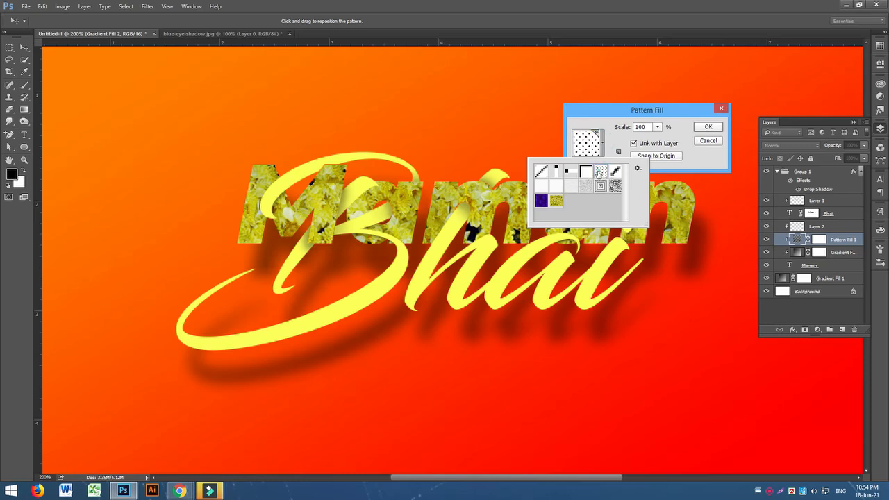
click(542, 172)
click(600, 171)
click(615, 171)
click(615, 186)
click(585, 186)
click(542, 186)
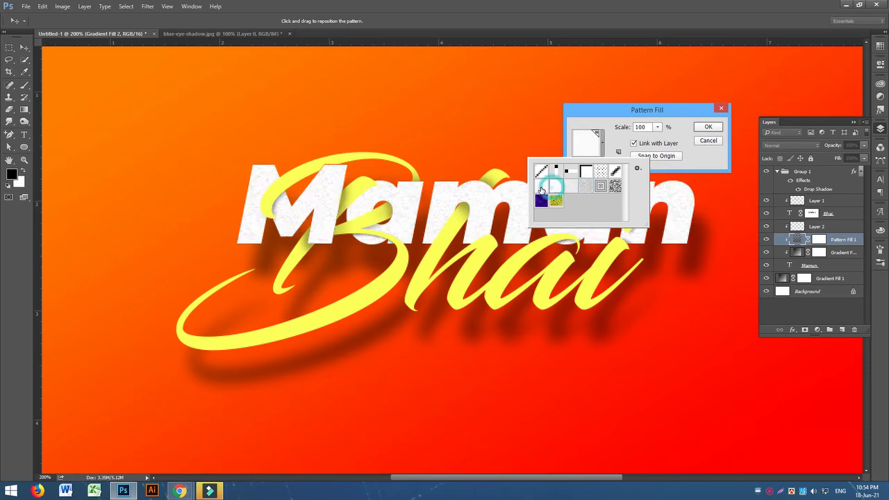
click(586, 187)
click(571, 187)
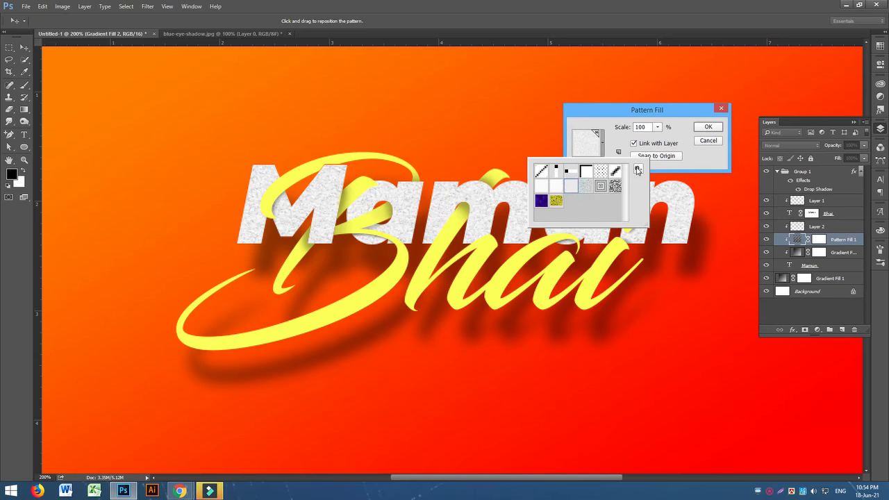
click(682, 111)
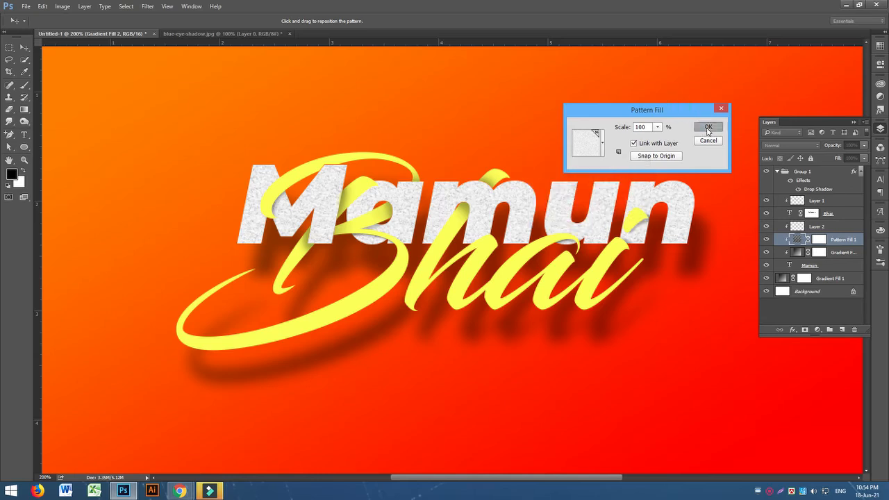
click(708, 128)
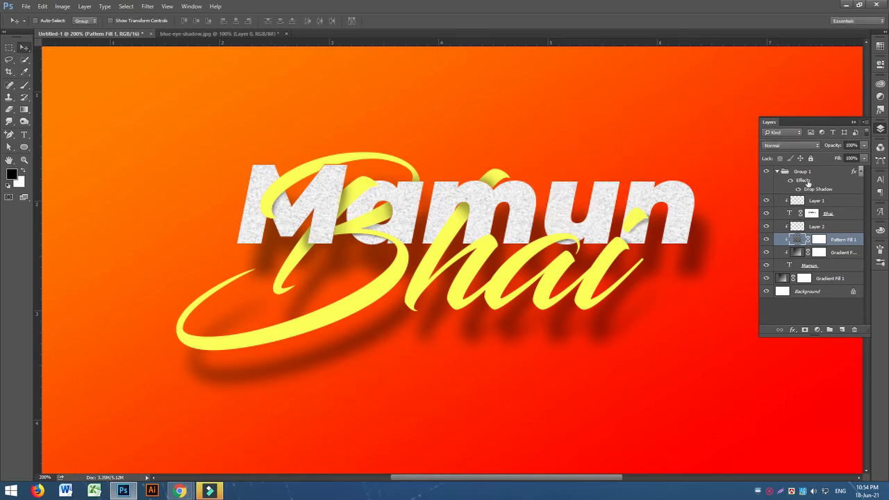
Blend the bold name's pattern fill in Overlay mode and replace its texture with the thin diagonal-line pattern at 100% scale.
click(781, 145)
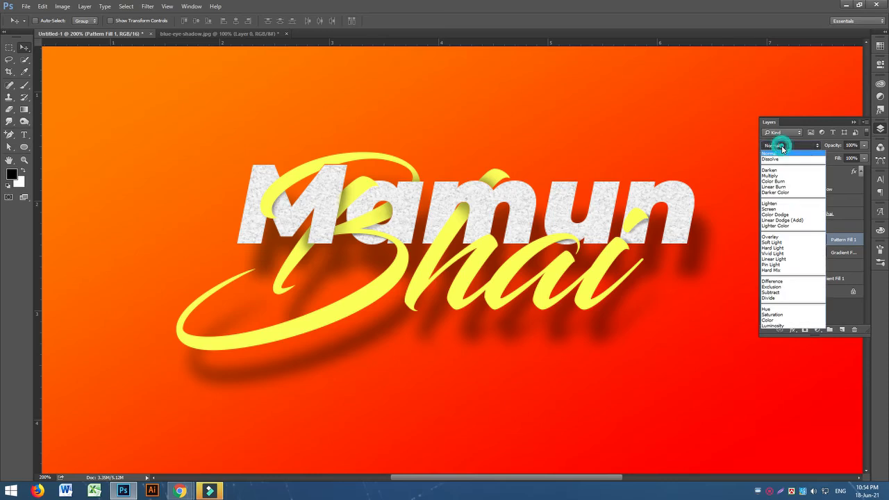
click(772, 237)
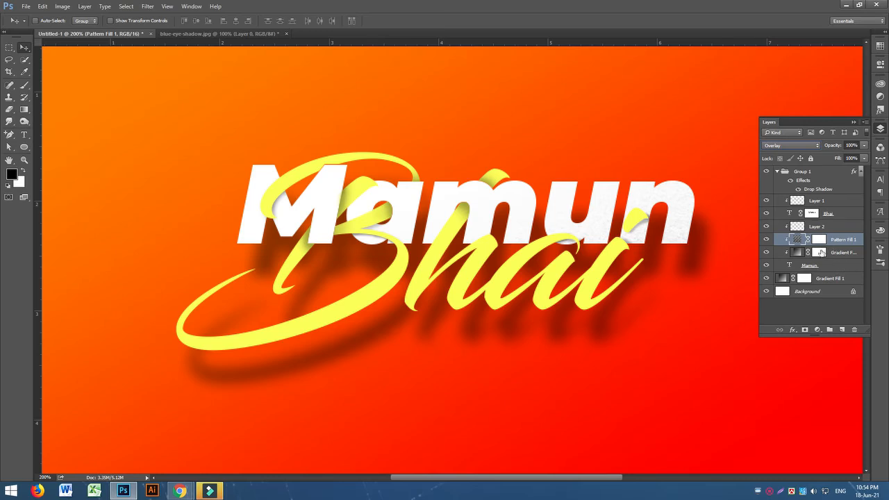
double_click(795, 241)
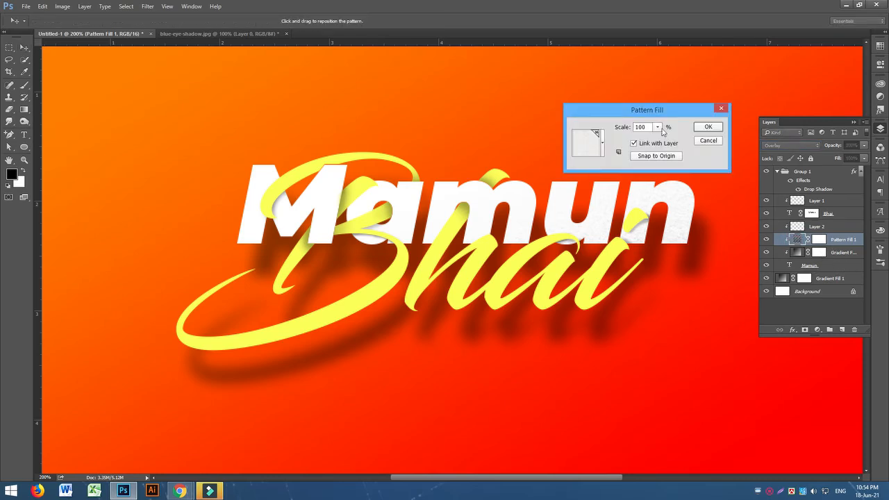
click(600, 145)
click(600, 171)
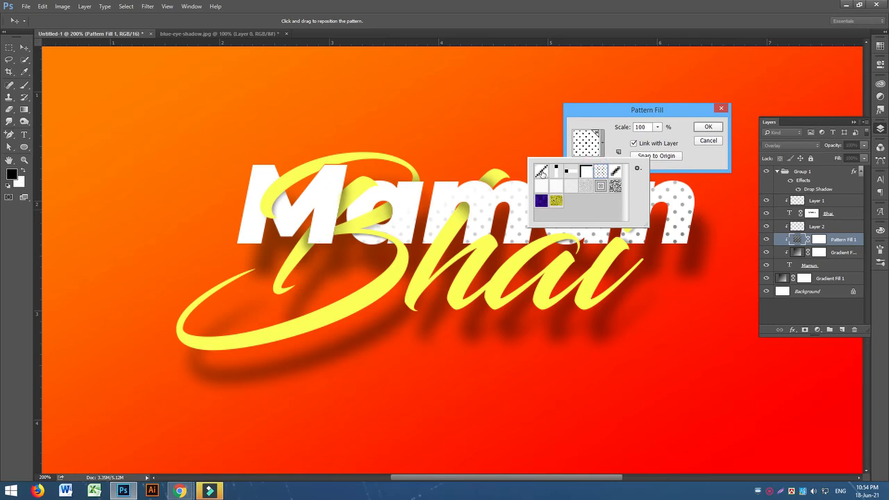
click(541, 171)
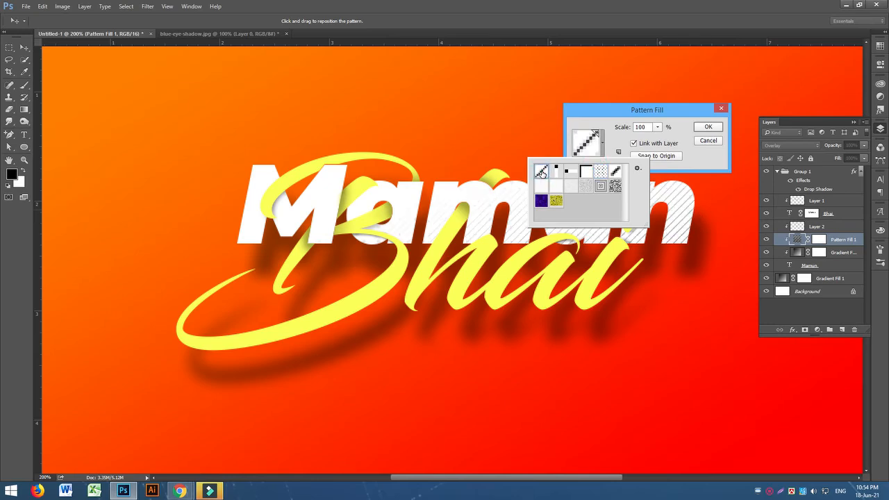
click(707, 127)
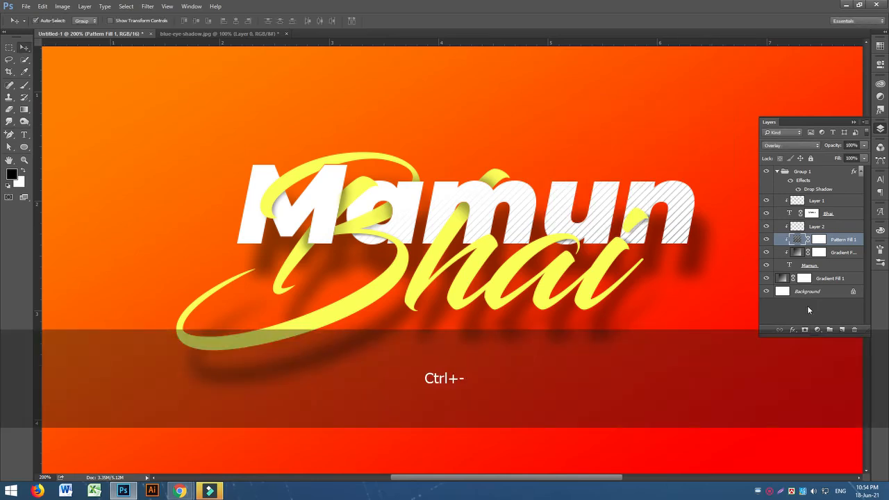
Collapse the lettering group and move it slightly down on the gradient background.
key(ctrl+minus)
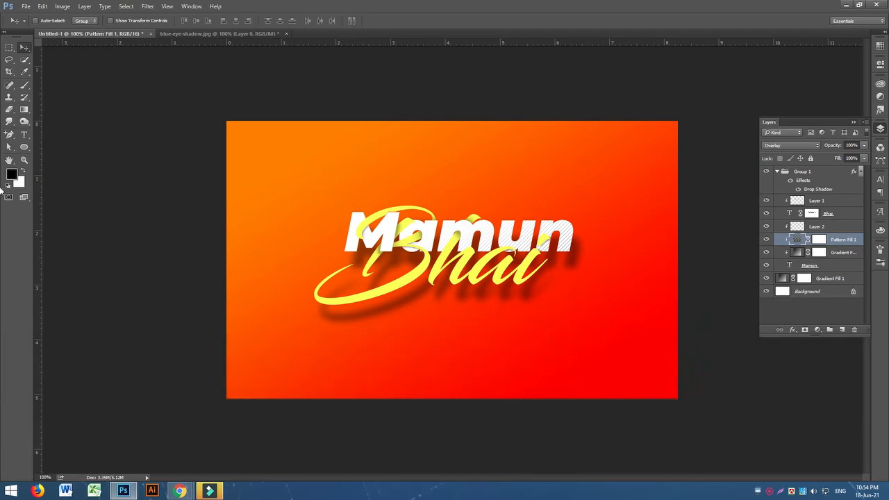
click(778, 172)
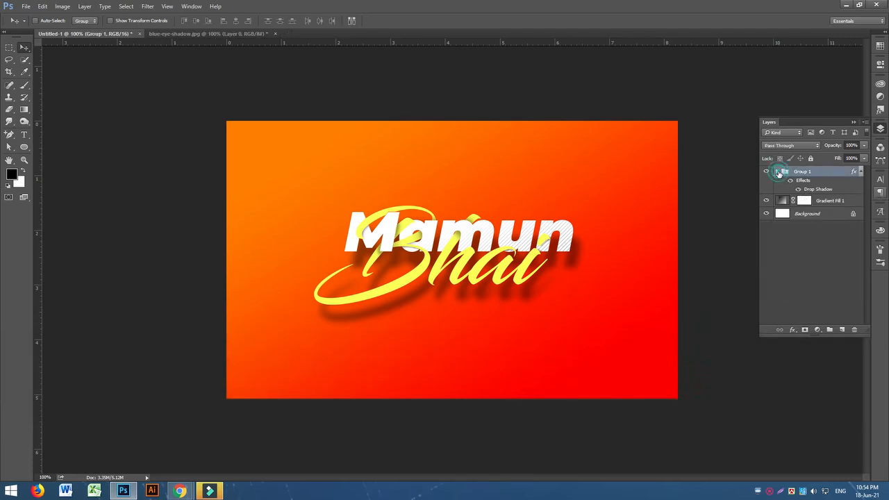
mouse_move(539, 247)
mouse_down()
mouse_move(540, 275)
mouse_move(541, 255)
mouse_move(527, 244)
mouse_up()
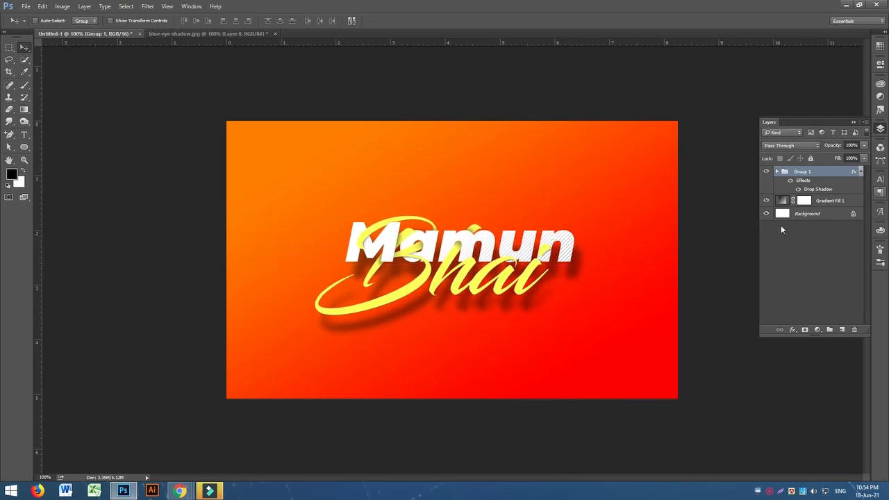
Add a pattern fill layer directly above the background's gradient fill.
click(826, 202)
click(813, 331)
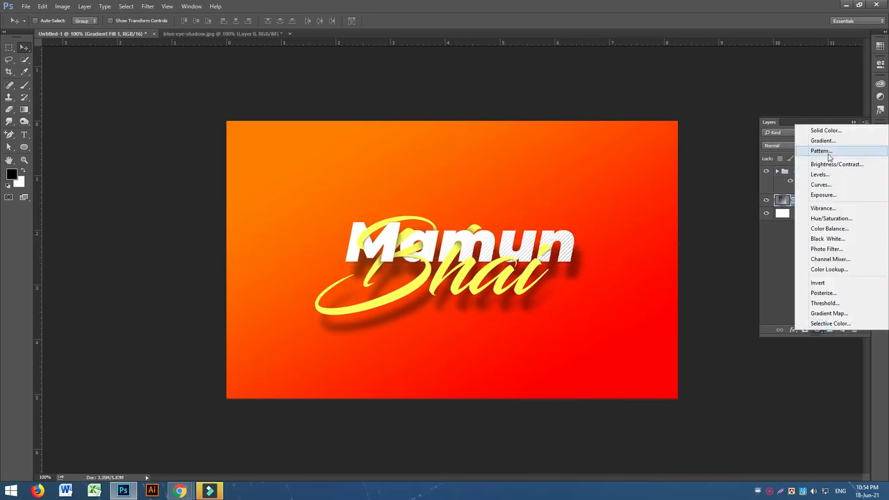
click(826, 142)
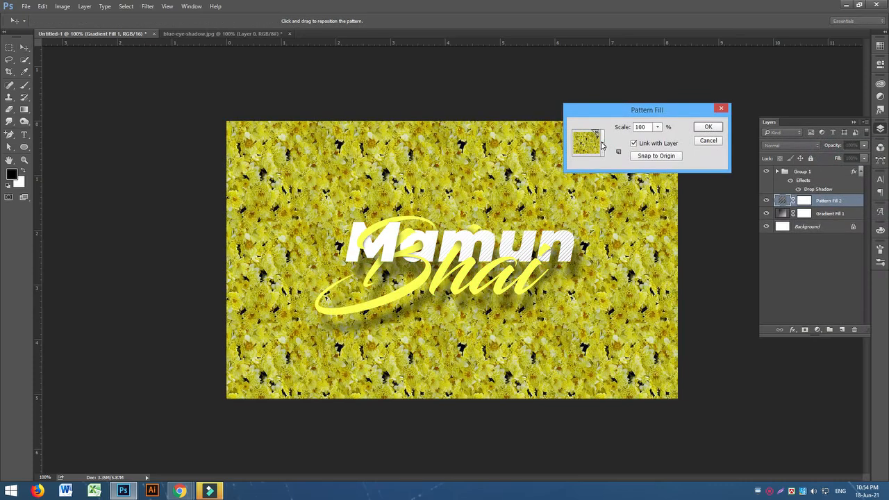
Try several line and dot patterns on the background and apply the thin diagonal-line pattern at 100% scale.
click(602, 143)
click(586, 171)
click(568, 173)
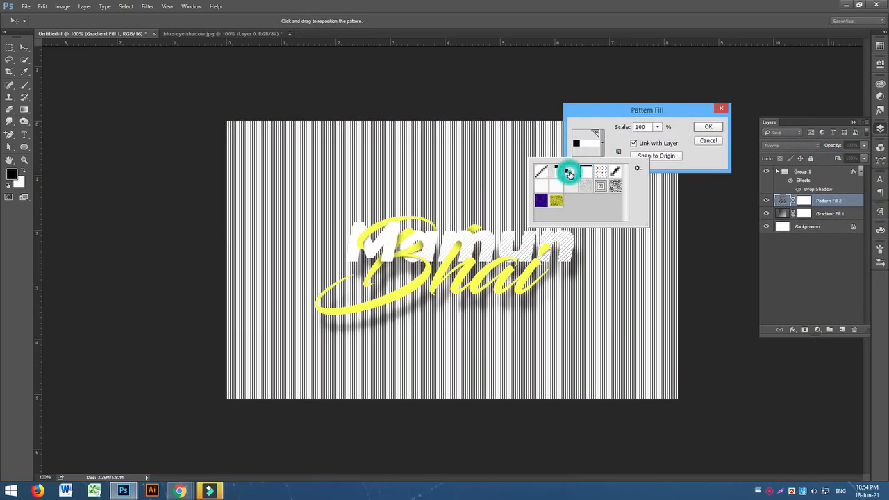
click(557, 171)
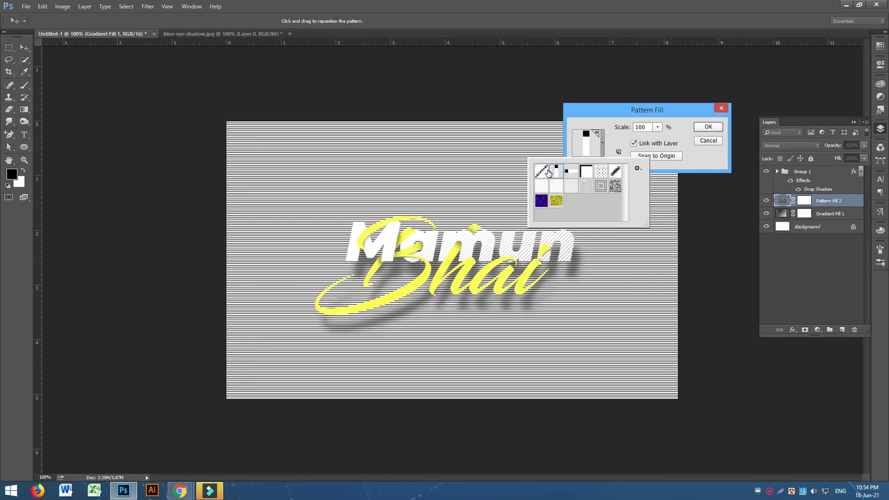
click(545, 171)
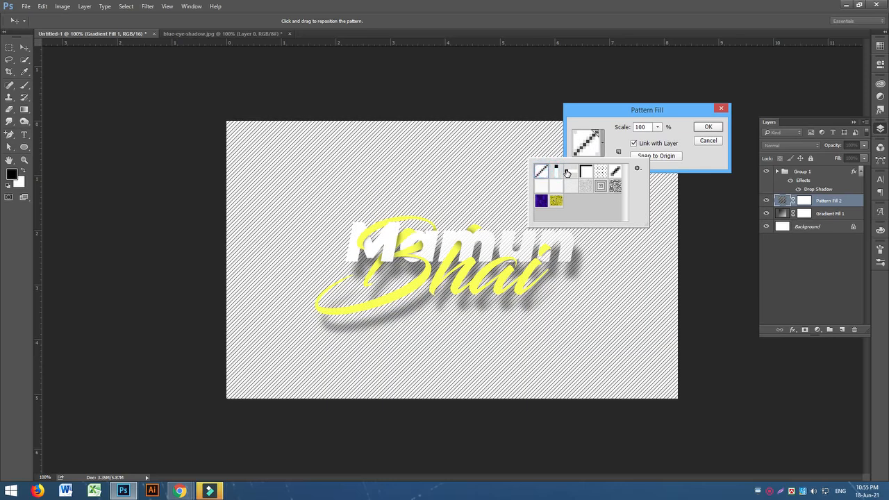
click(566, 172)
click(616, 172)
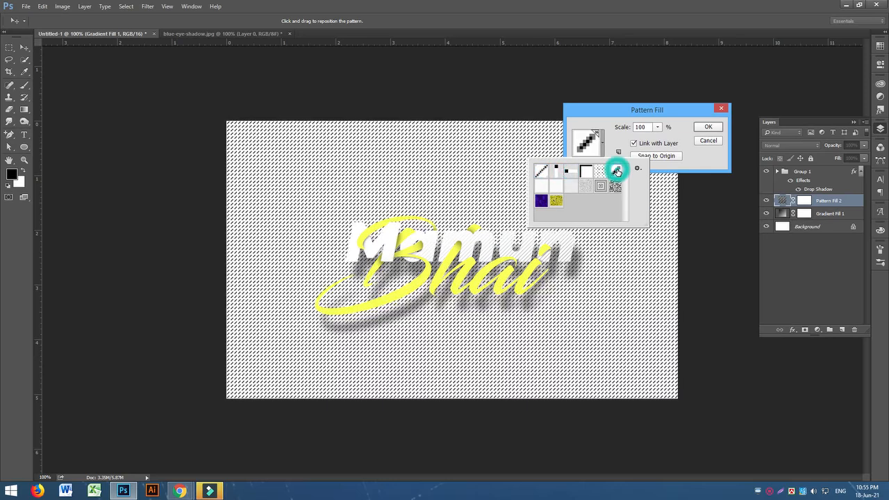
click(571, 173)
click(561, 173)
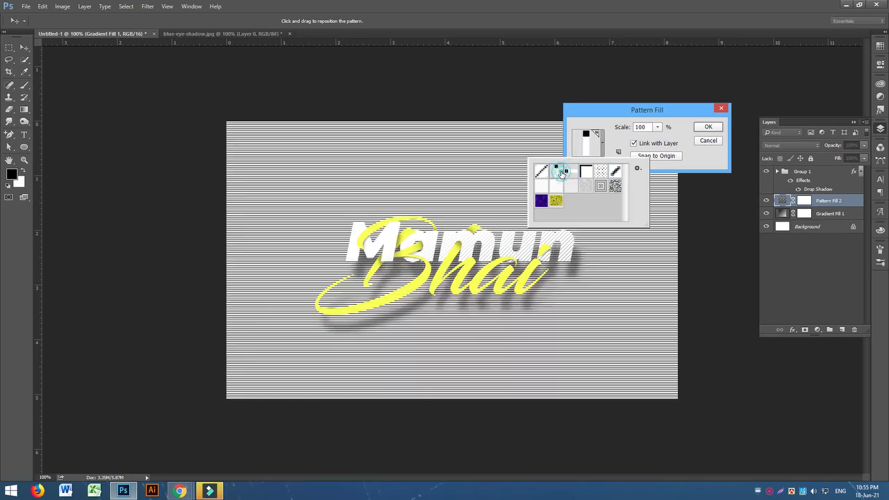
click(586, 171)
click(542, 172)
click(686, 112)
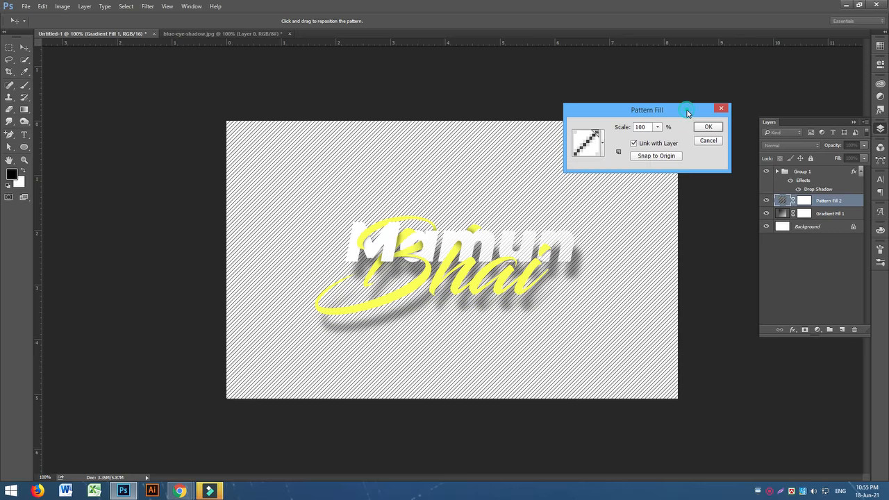
click(708, 127)
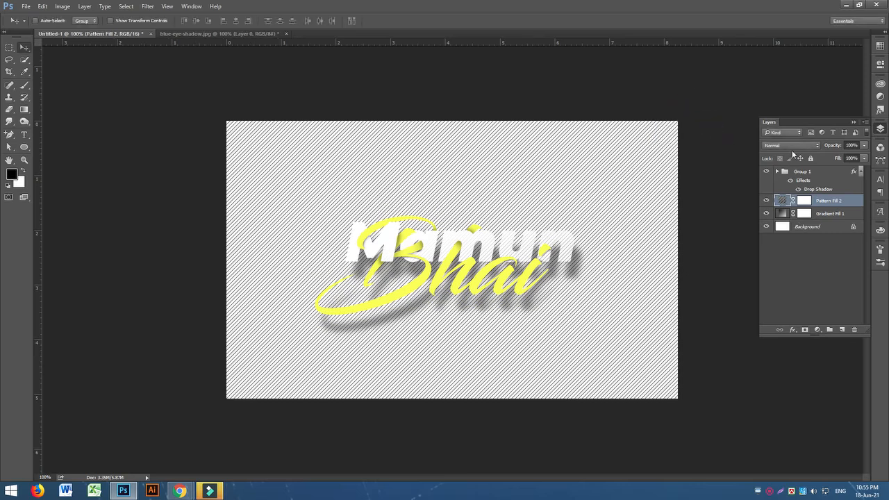
Set the background pattern fill to Multiply blending and reduce its opacity to 32%.
click(791, 146)
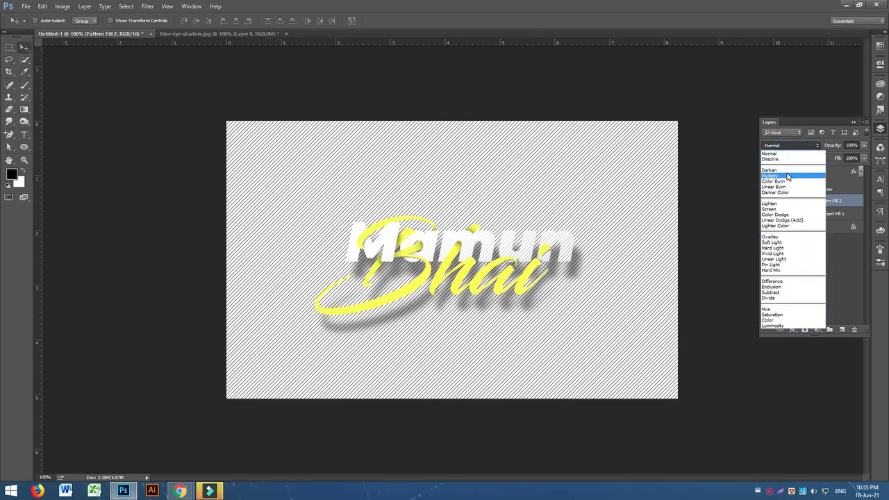
click(789, 176)
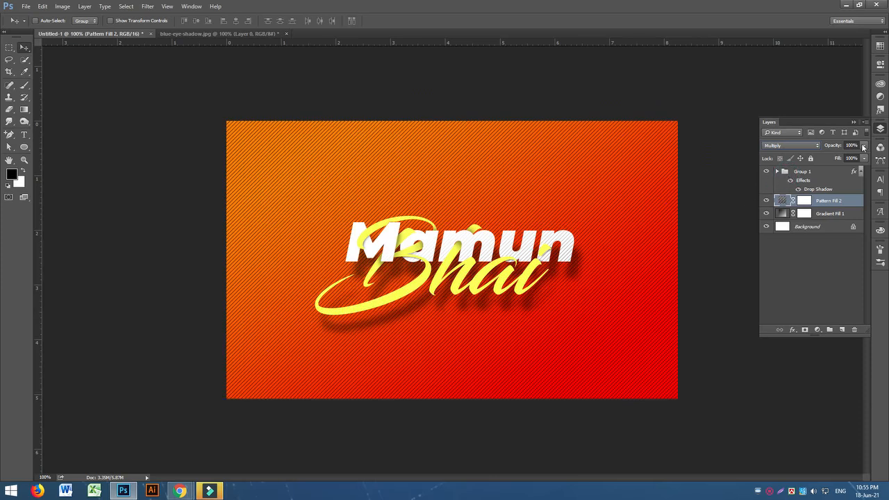
drag(838, 152, 826, 156)
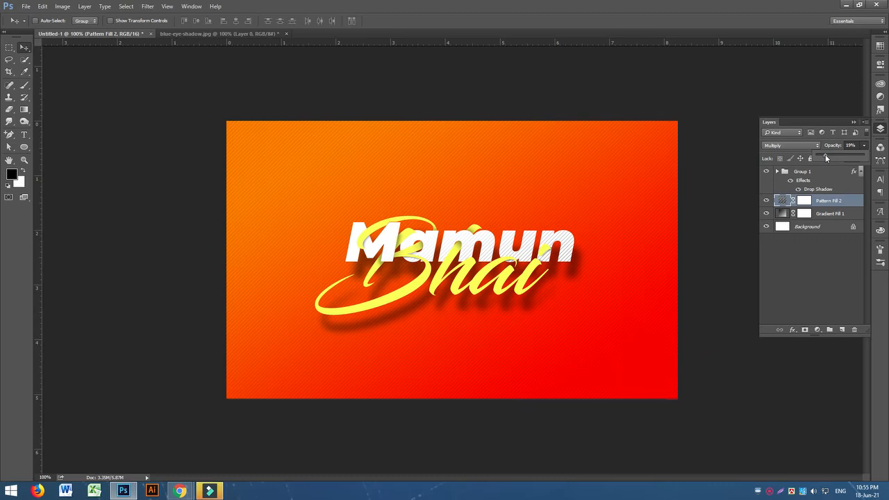
Switch to the Google Meet call in Chrome and open its list of participants.
mouse_move(180, 491)
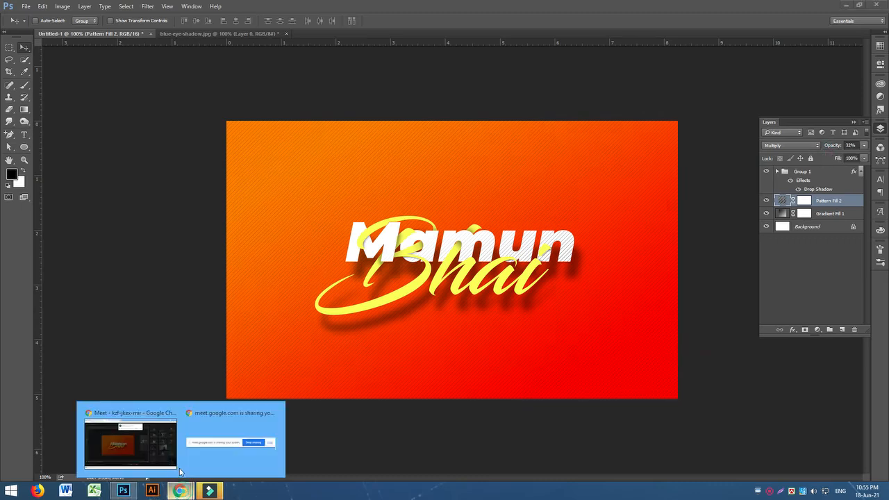
click(132, 436)
click(539, 89)
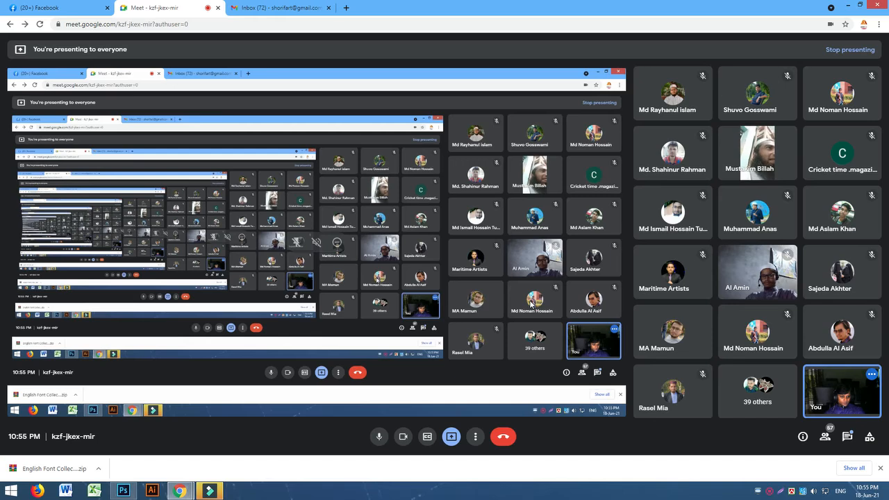
click(824, 436)
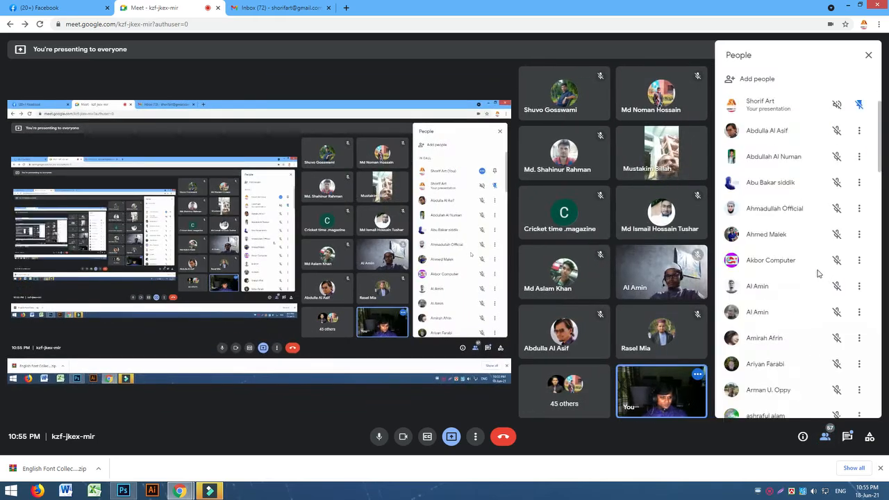
Look through the entire participant list of the call and go back up towards its beginning.
scroll(825, 277, down, 4)
scroll(823, 287, down, 5)
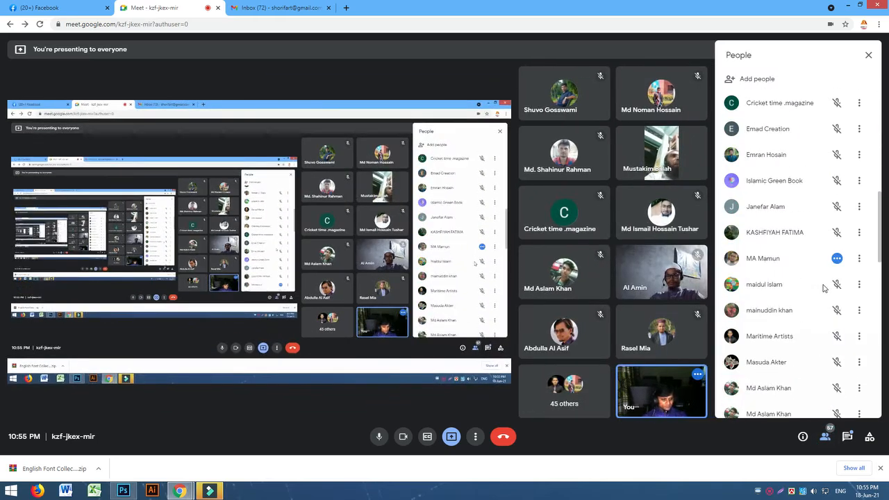
scroll(822, 288, down, 2)
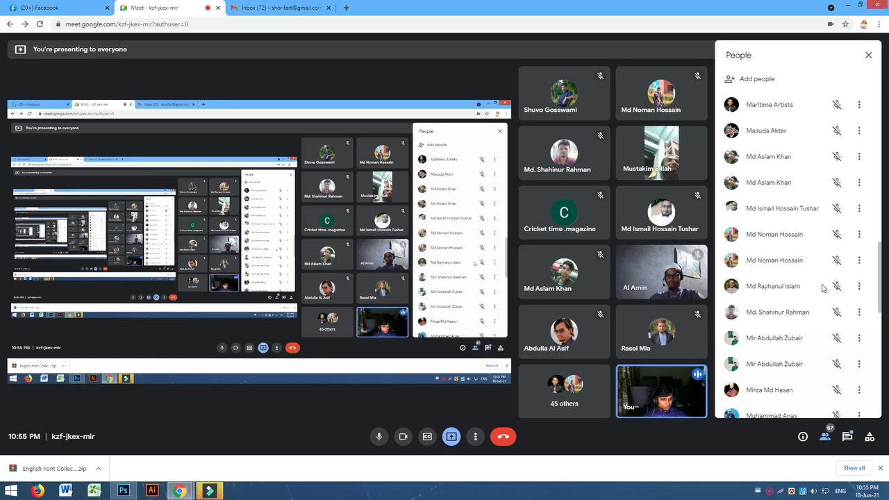
scroll(822, 289, down, 3)
scroll(821, 289, down, 3)
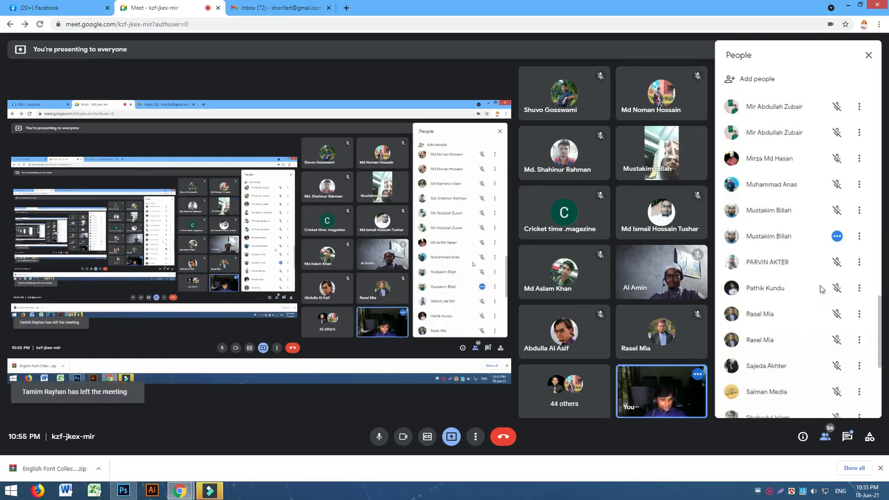
scroll(819, 291, down, 3)
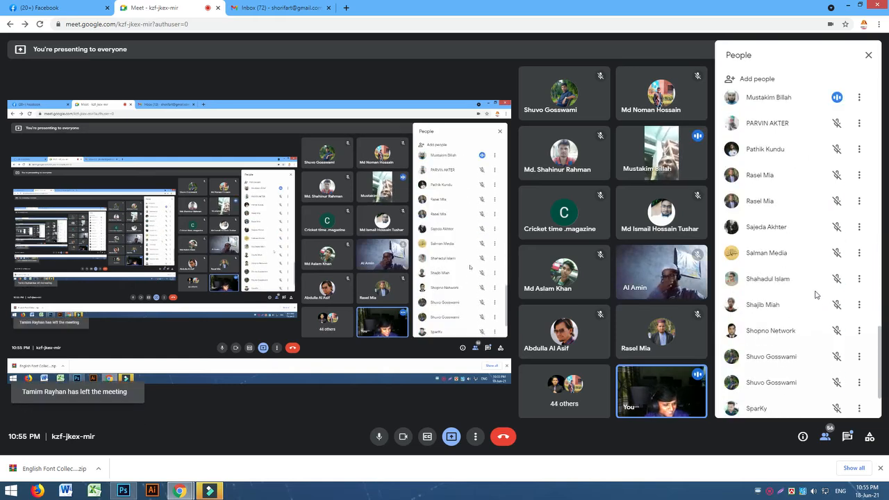
scroll(813, 296, down, 3)
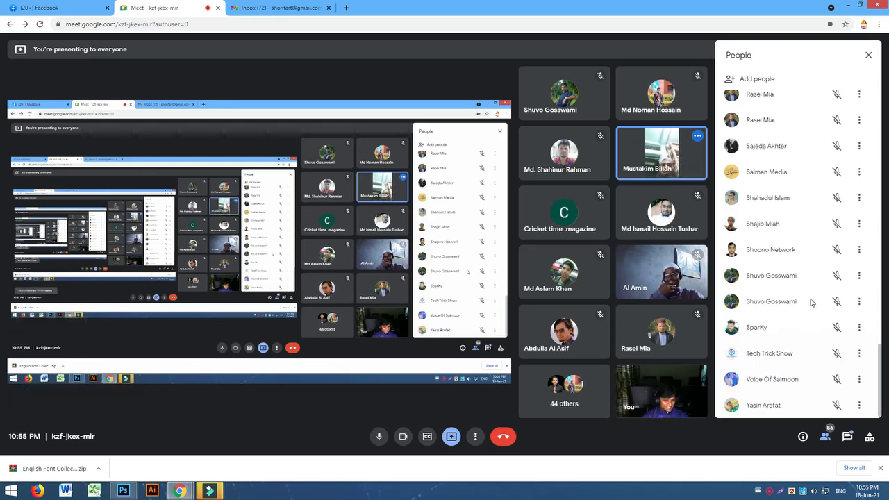
scroll(798, 333, up, 1)
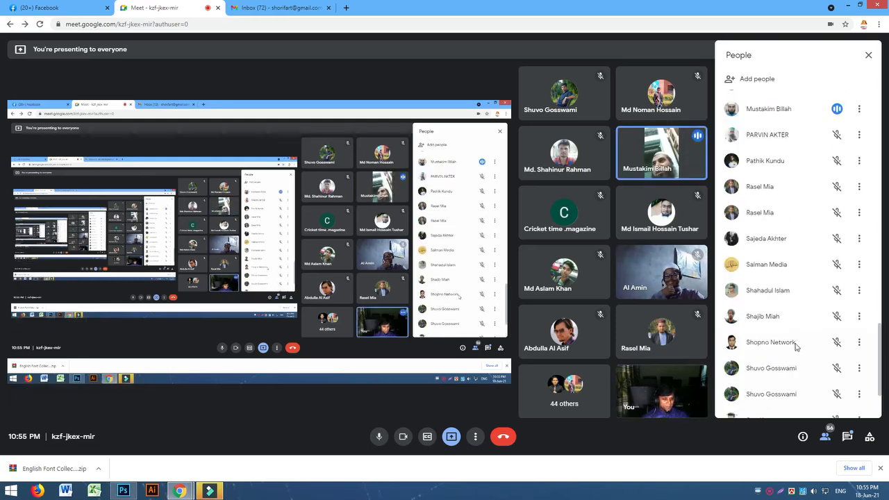
scroll(797, 344, up, 1)
scroll(797, 340, up, 3)
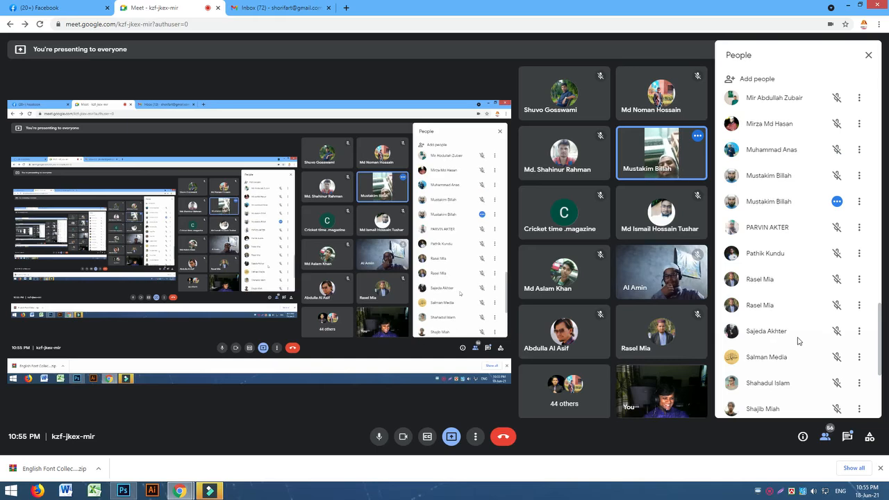
scroll(791, 346, up, 4)
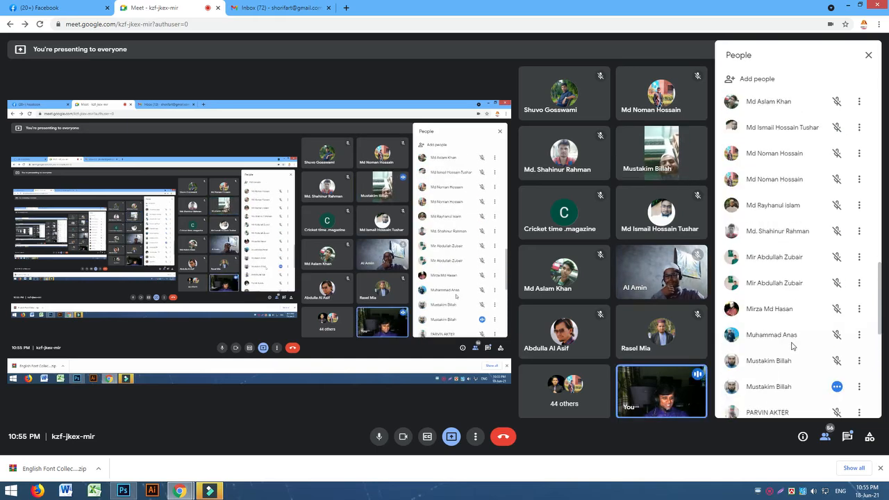
scroll(792, 345, up, 3)
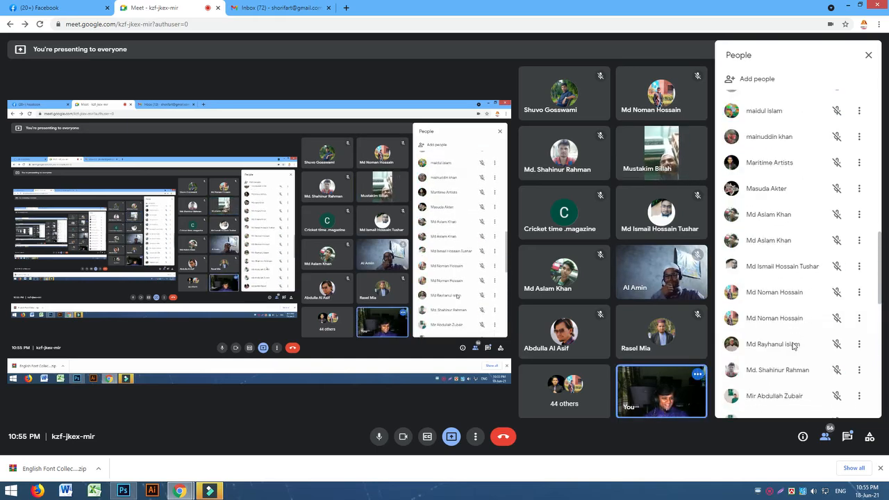
scroll(792, 345, up, 2)
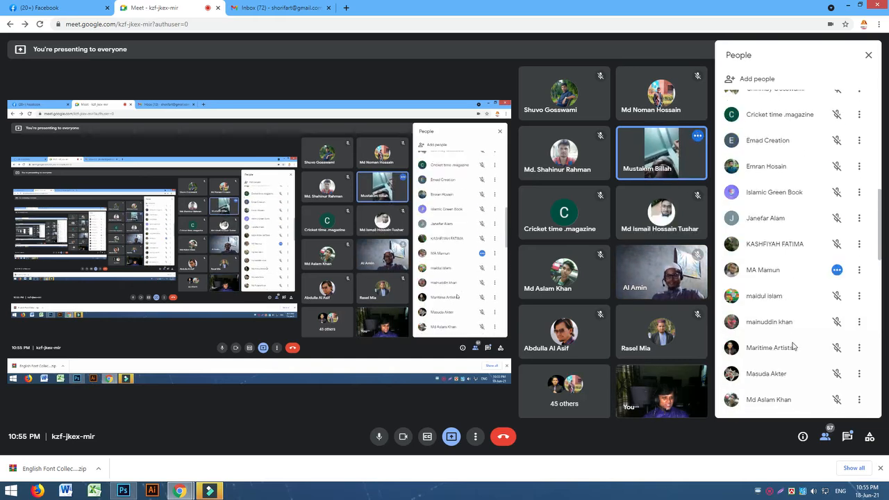
scroll(792, 345, up, 1)
scroll(791, 345, up, 1)
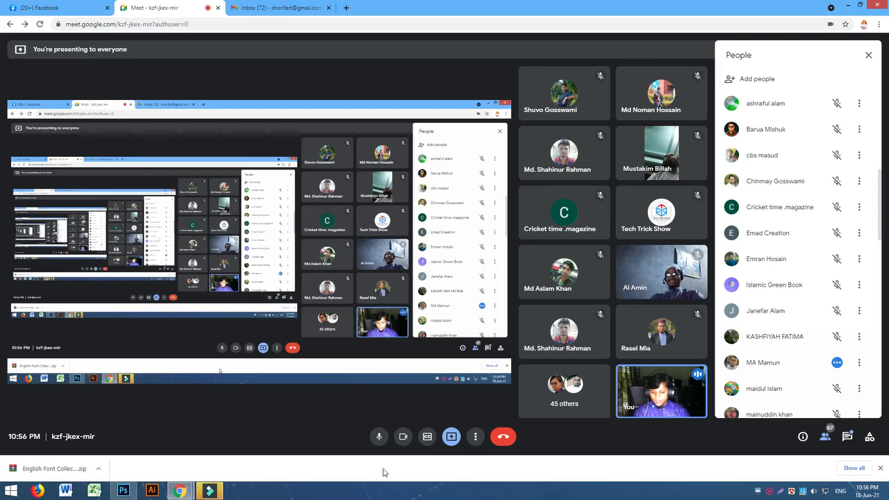
Return to Photoshop and inspect the finished lettering and striped background both up close and as a whole.
click(123, 491)
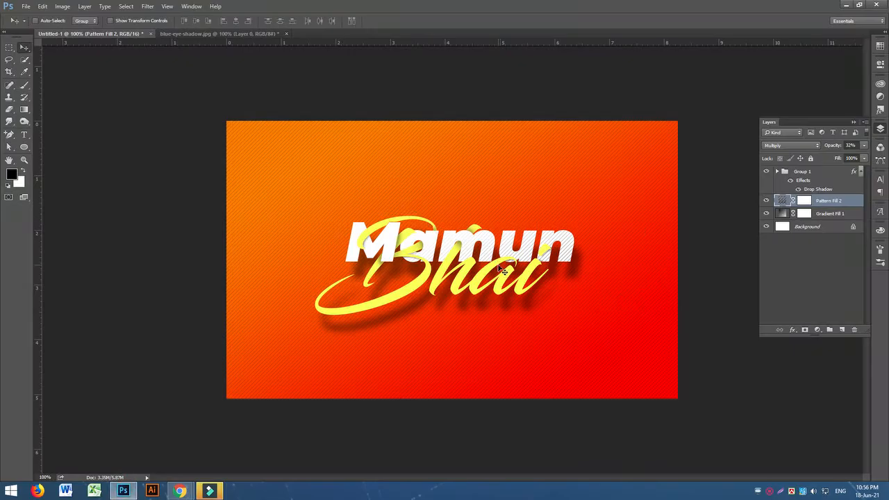
key(ctrl+equal)
key(ctrl+minus)
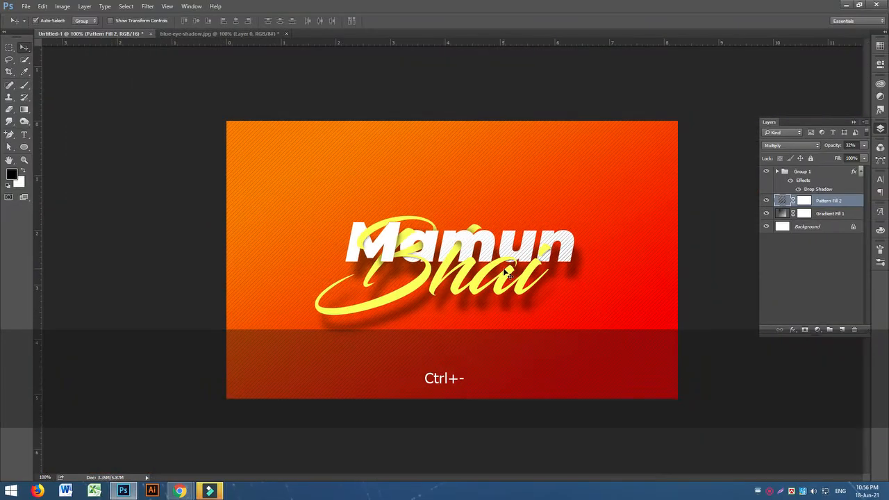
key(ctrl+equal)
key(ctrl+minus)
key(ctrl+equal)
key(ctrl+minus)
click(205, 492)
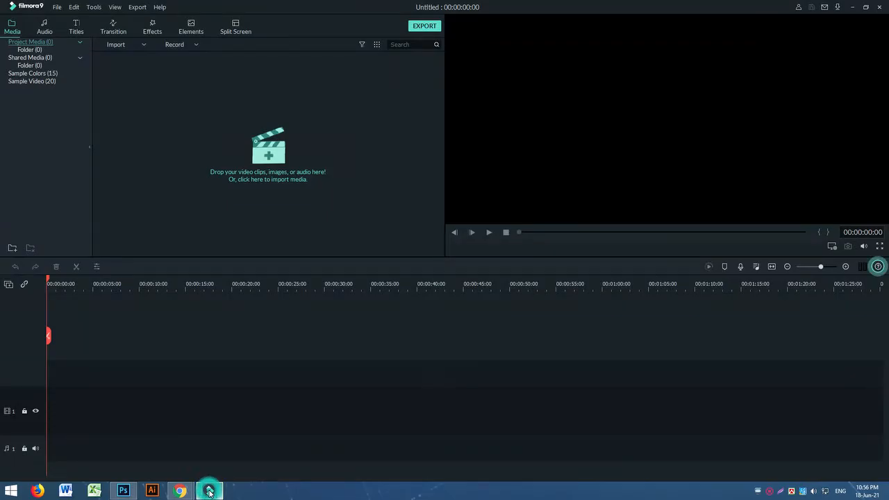
click(123, 491)
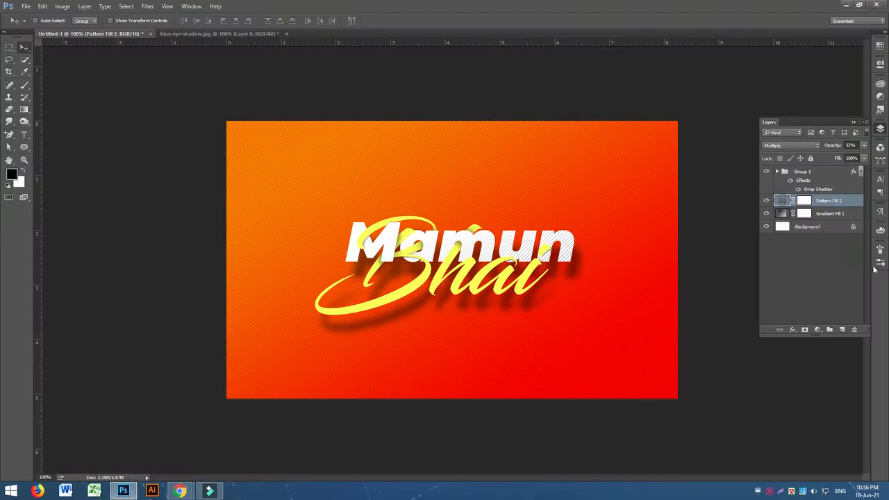